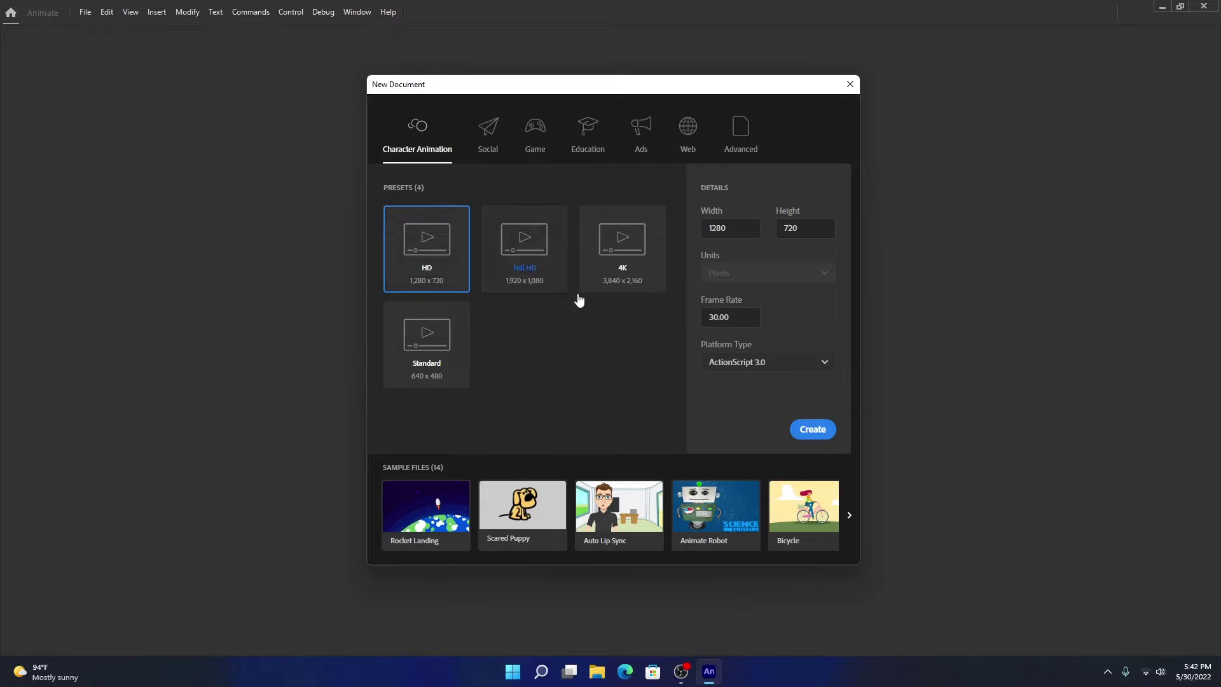
# Create a 1280 x 720 HD ActionScript 3.0 document at 30 fps and insert frames on Layer_1 up to frame 90
pyautogui.click(828, 432)
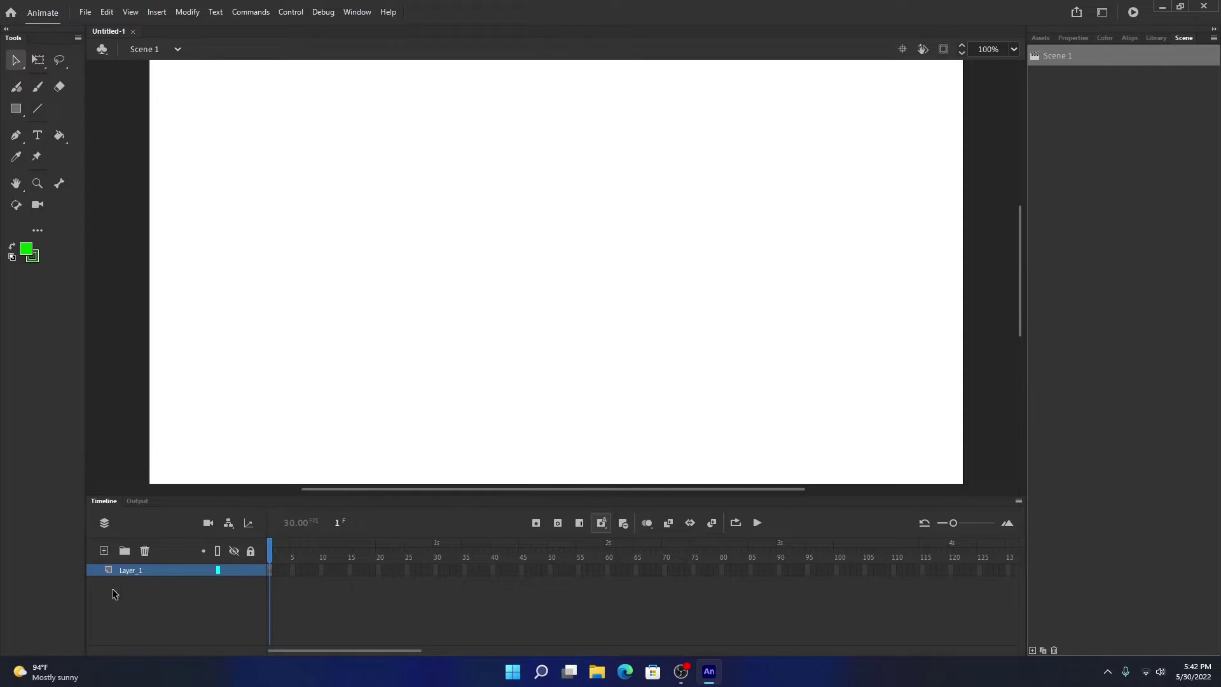
pyautogui.click(780, 571)
pyautogui.rightClick(780, 570)
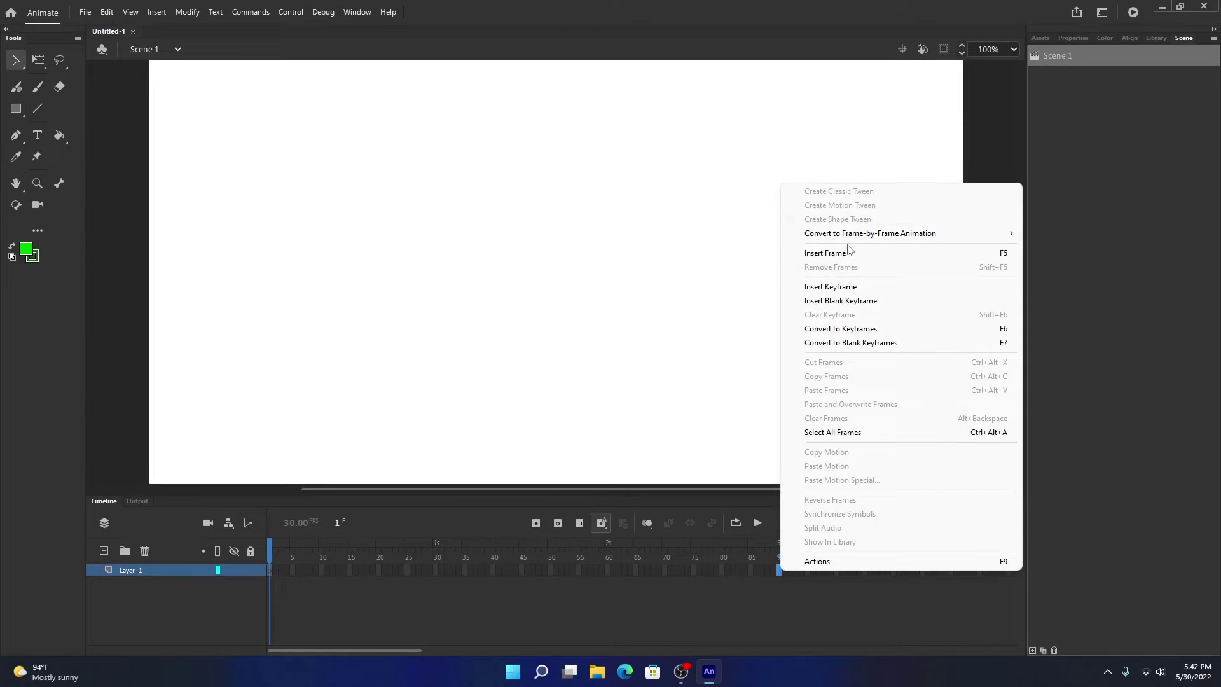
pyautogui.click(825, 253)
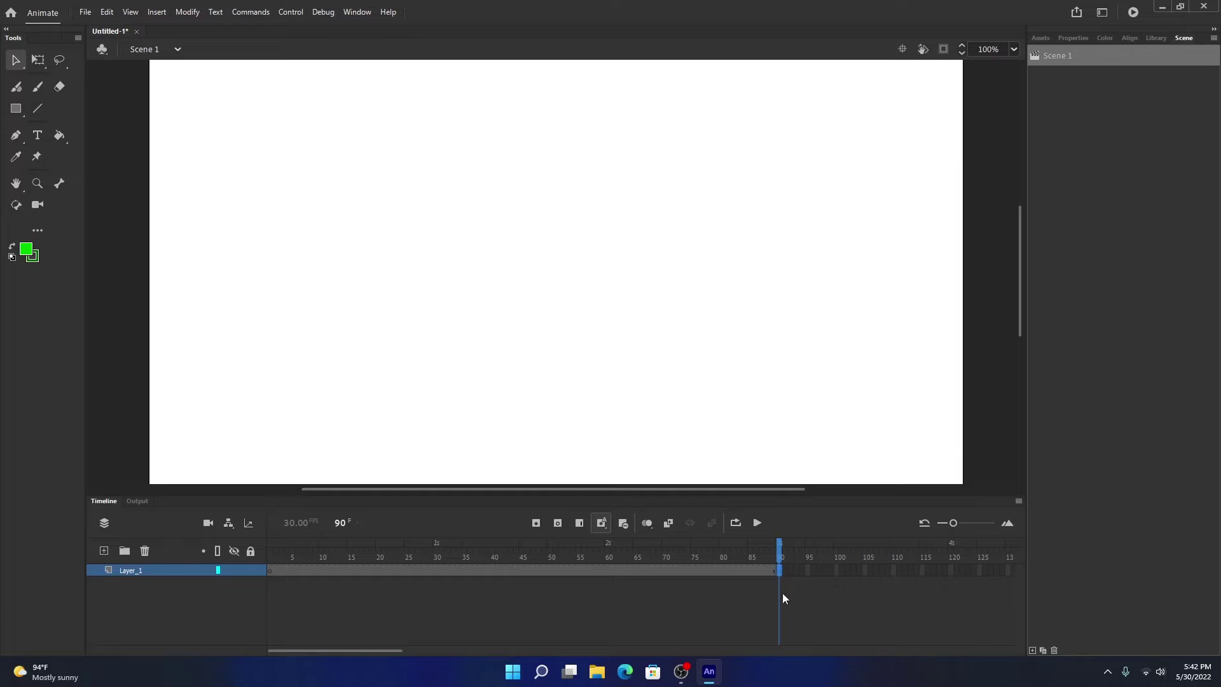
# Draw a green circle about 148 px in diameter in the upper-left area of the stage on frame 1
pyautogui.moveTo(779, 568); pyautogui.dragTo(269, 569)
pyautogui.click(26, 118)
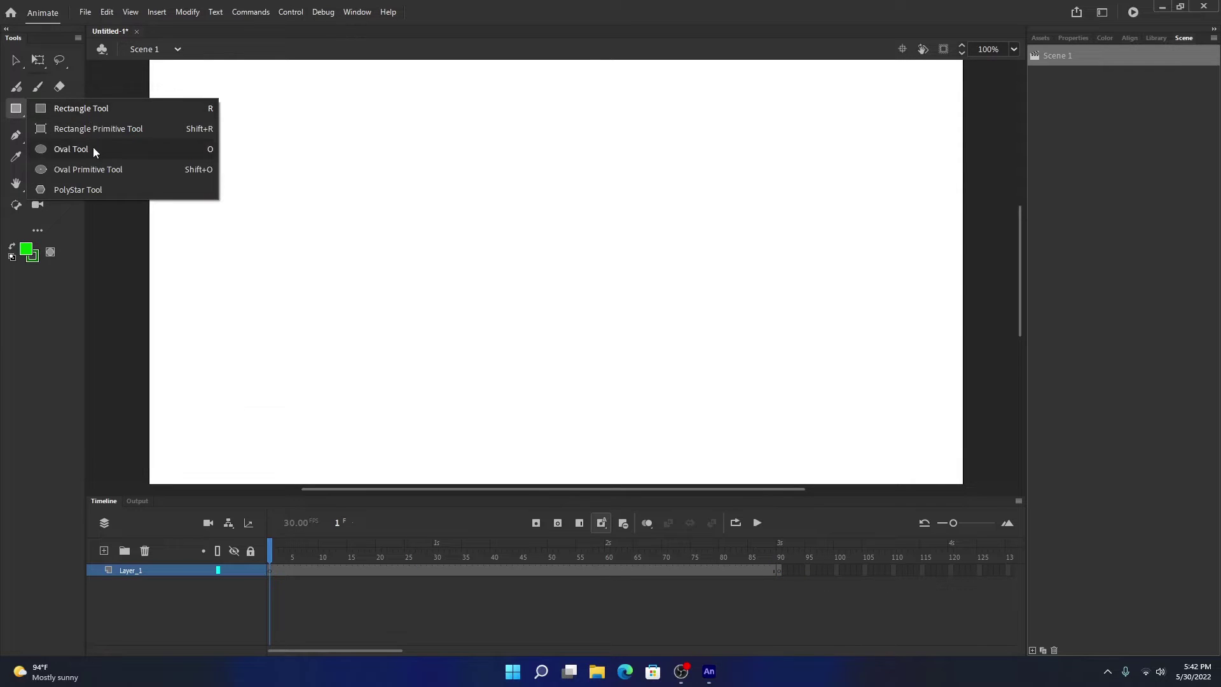
pyautogui.click(93, 147)
pyautogui.moveTo(305, 164)
pyautogui.mouseDown()
pyautogui.moveTo(318, 232)
pyautogui.moveTo(373, 261)
pyautogui.mouseUp()
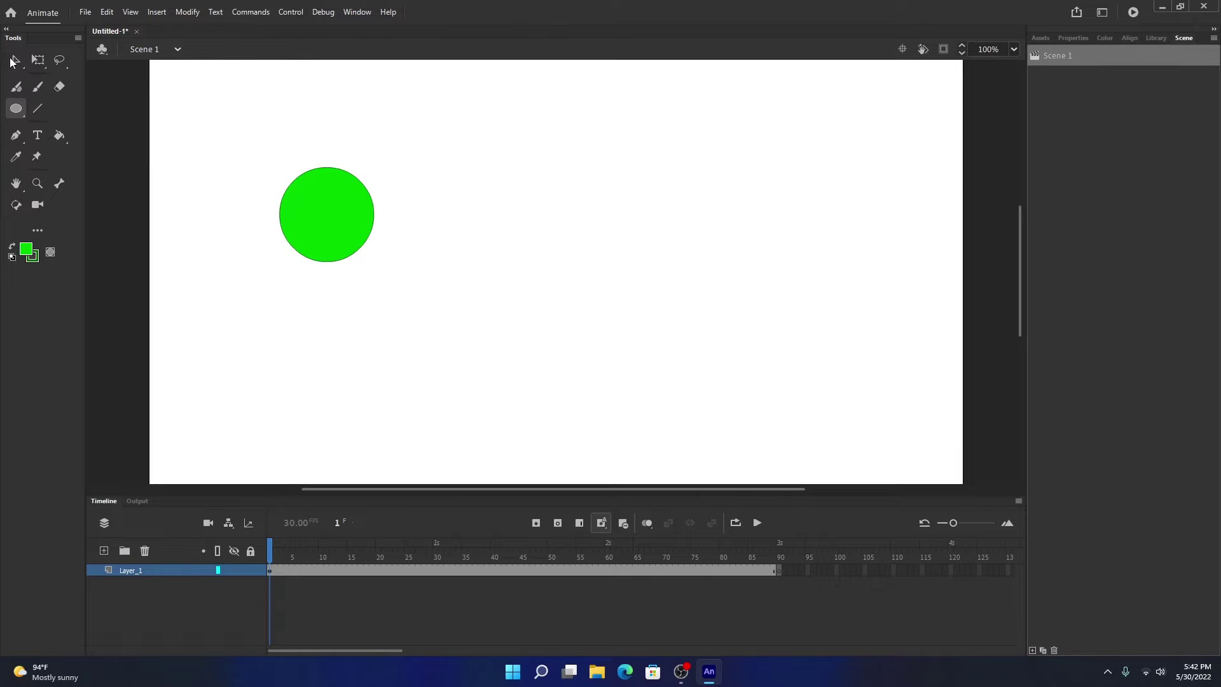
# Select the whole circle with its outline and convert it to a Graphic symbol named Symbol 1
pyautogui.click(16, 59)
pyautogui.moveTo(194, 141); pyautogui.dragTo(400, 272)
pyautogui.rightClick(341, 214)
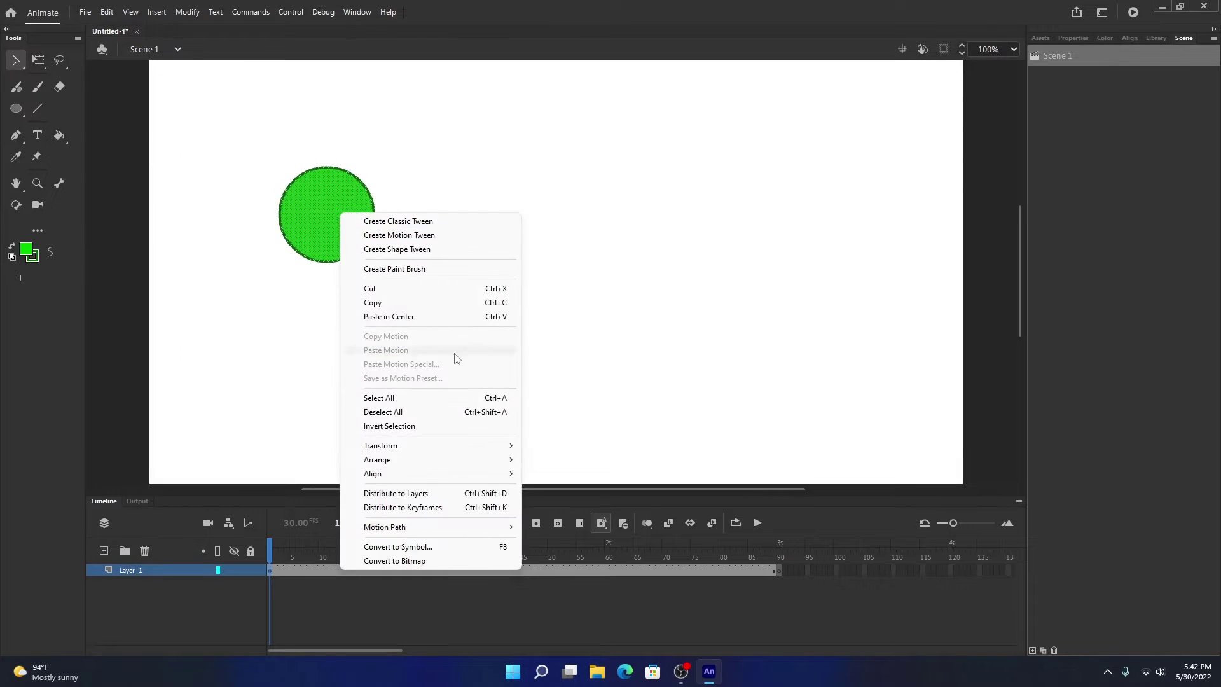
pyautogui.click(413, 544)
pyautogui.click(828, 161)
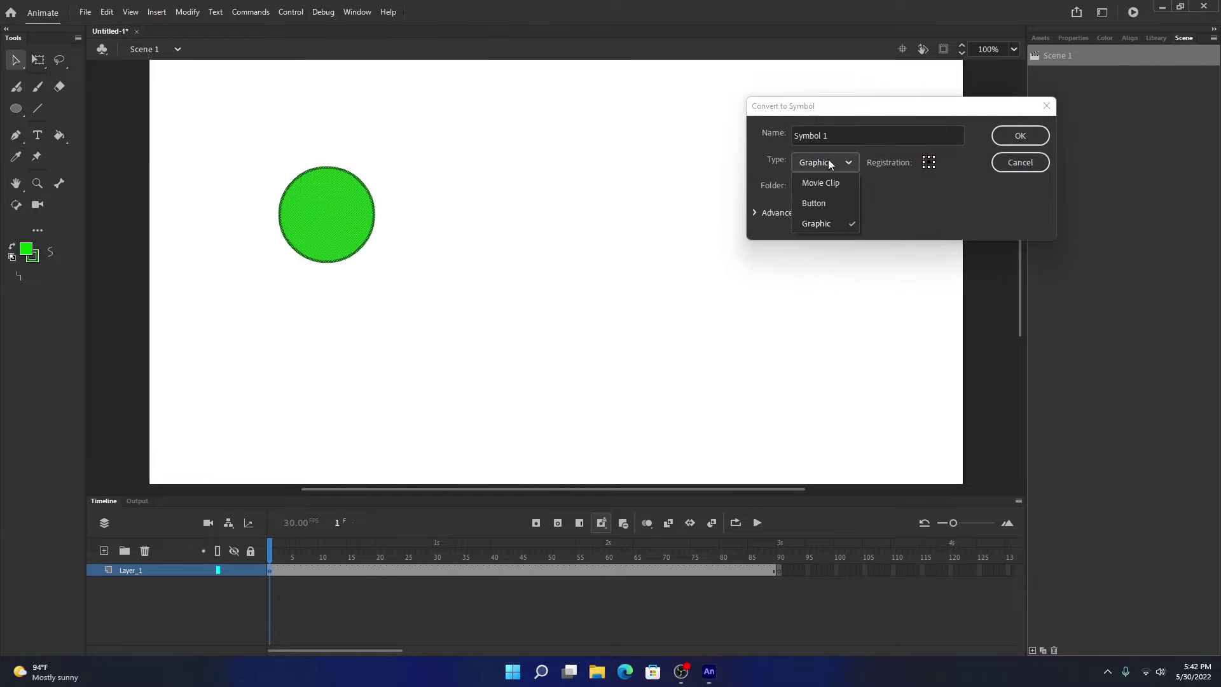
pyautogui.click(828, 160)
pyautogui.click(1020, 135)
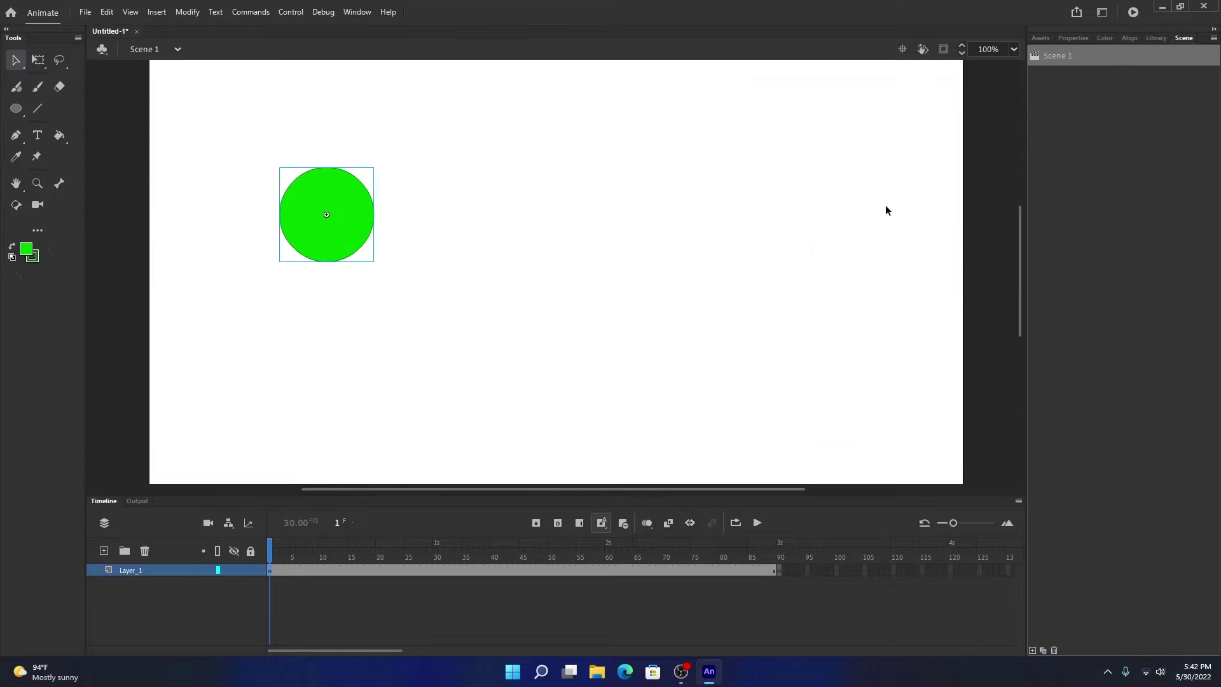
# Show the circle's properties and create a motion tween on Layer_1's frame span
pyautogui.click(1072, 38)
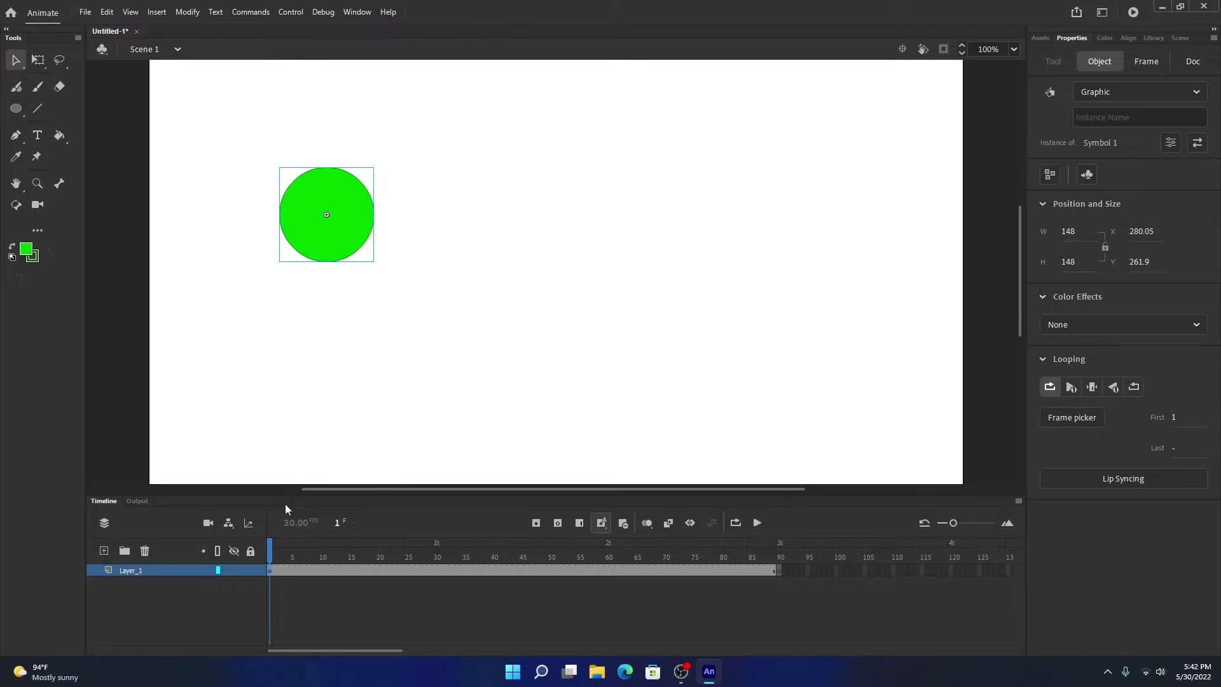
pyautogui.rightClick(276, 571)
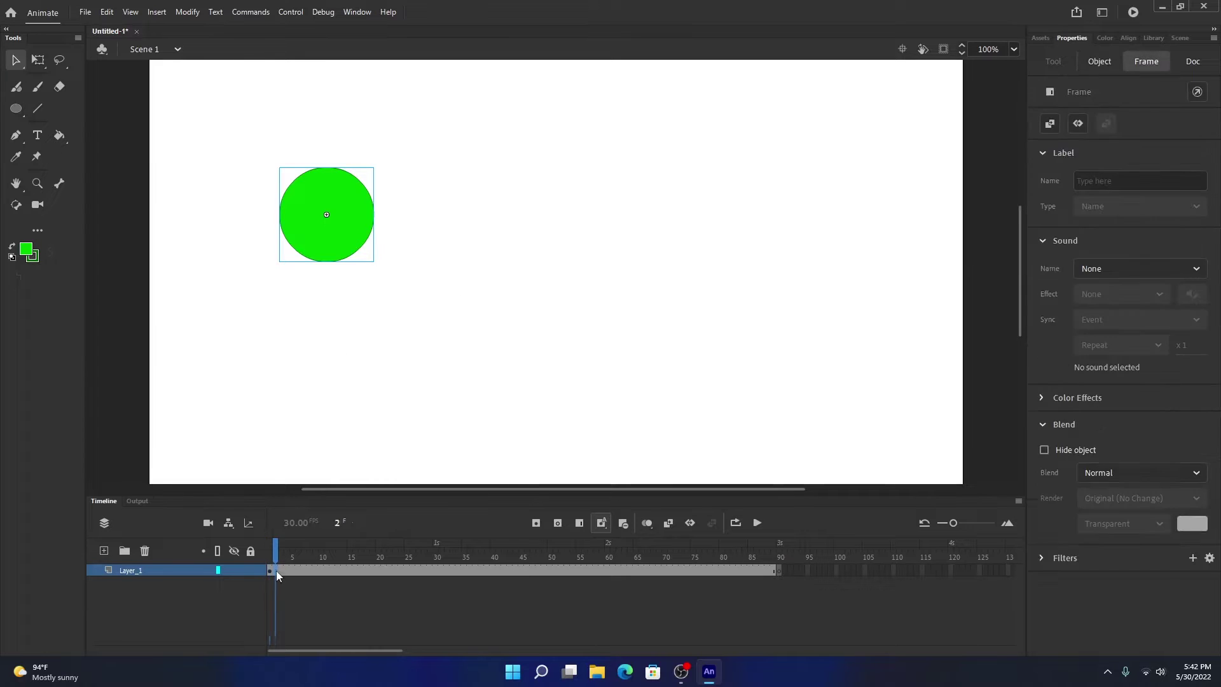
pyautogui.click(360, 206)
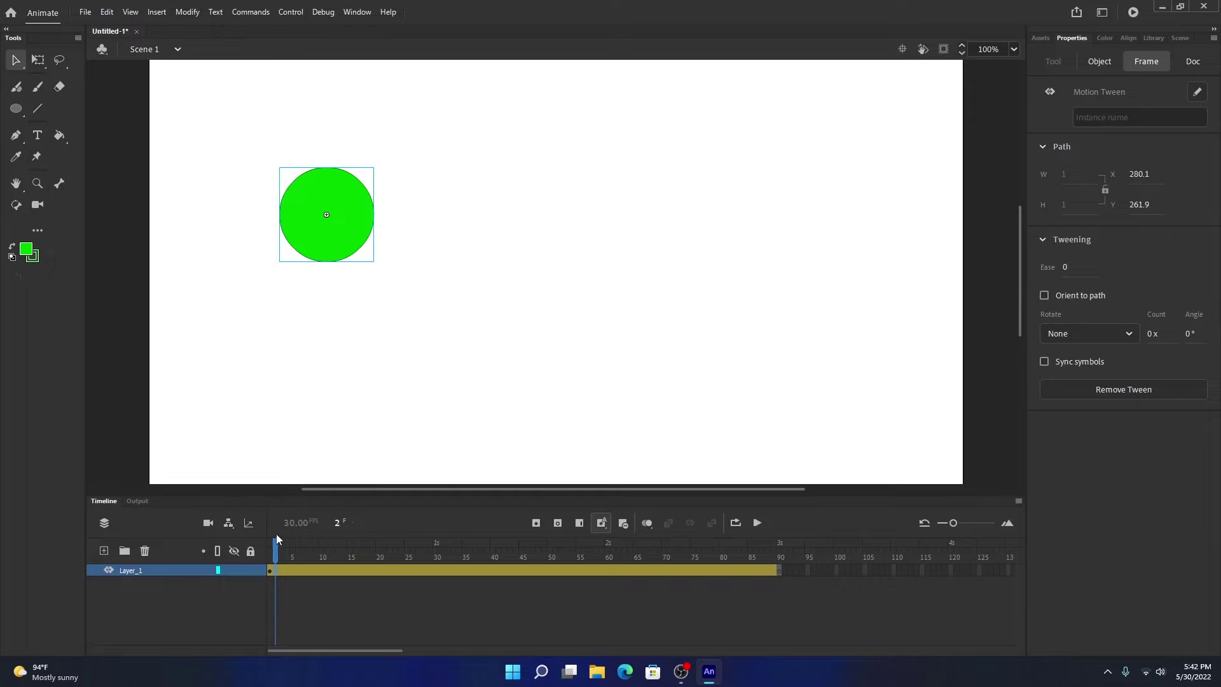
# At frame 30, move the ball down and to the right to about X 484, Y 502
pyautogui.moveTo(277, 539); pyautogui.dragTo(436, 558)
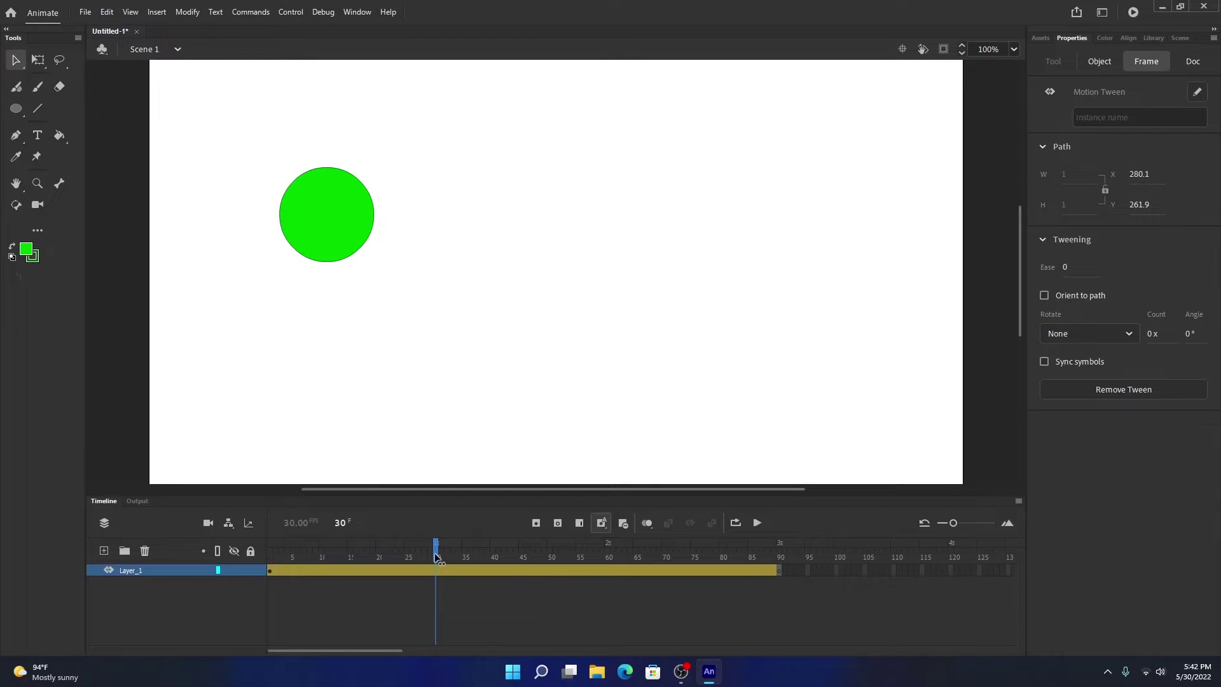
pyautogui.click(428, 441)
pyautogui.click(351, 234)
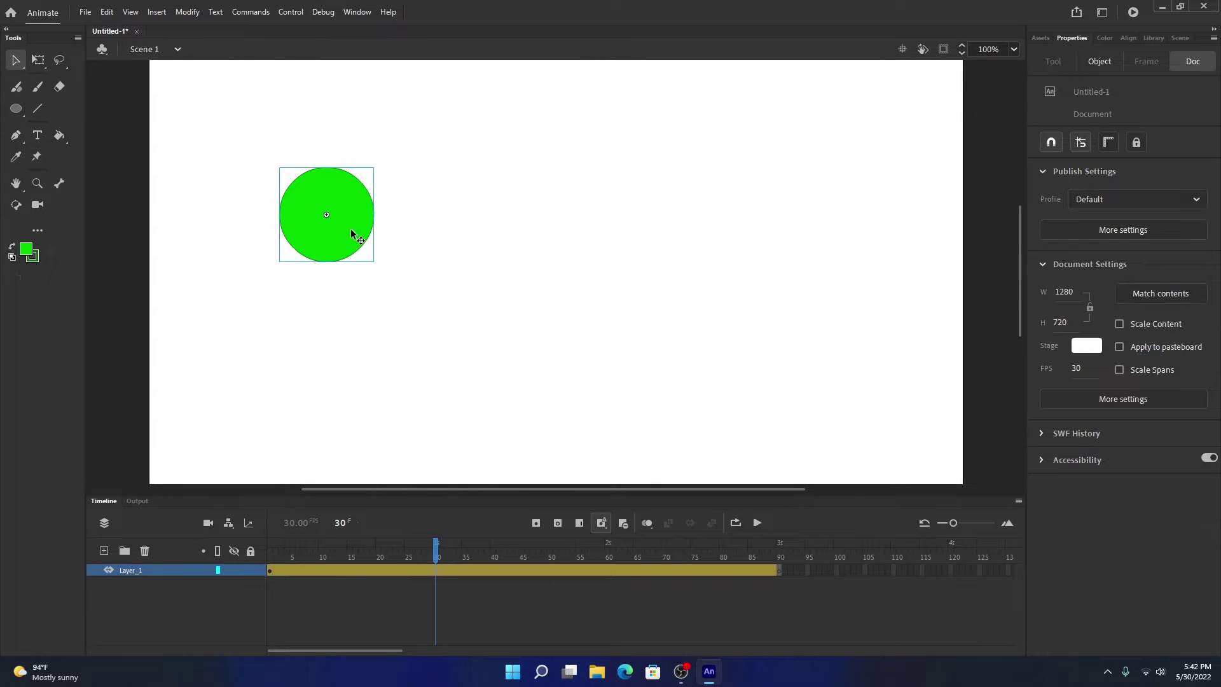
pyautogui.moveTo(351, 234); pyautogui.dragTo(480, 386)
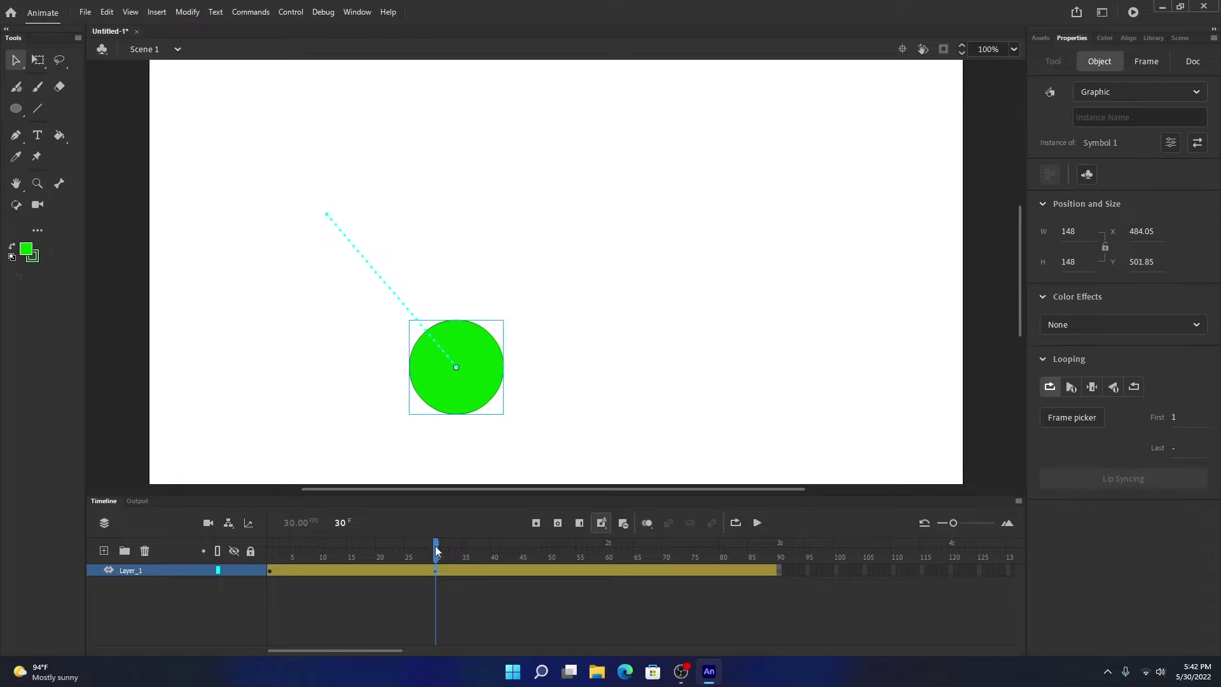
# At frame 45, lower the ball to about X 509, Y 549 and squash it to about 126 px high with Free Transform
pyautogui.moveTo(436, 546); pyautogui.dragTo(522, 546)
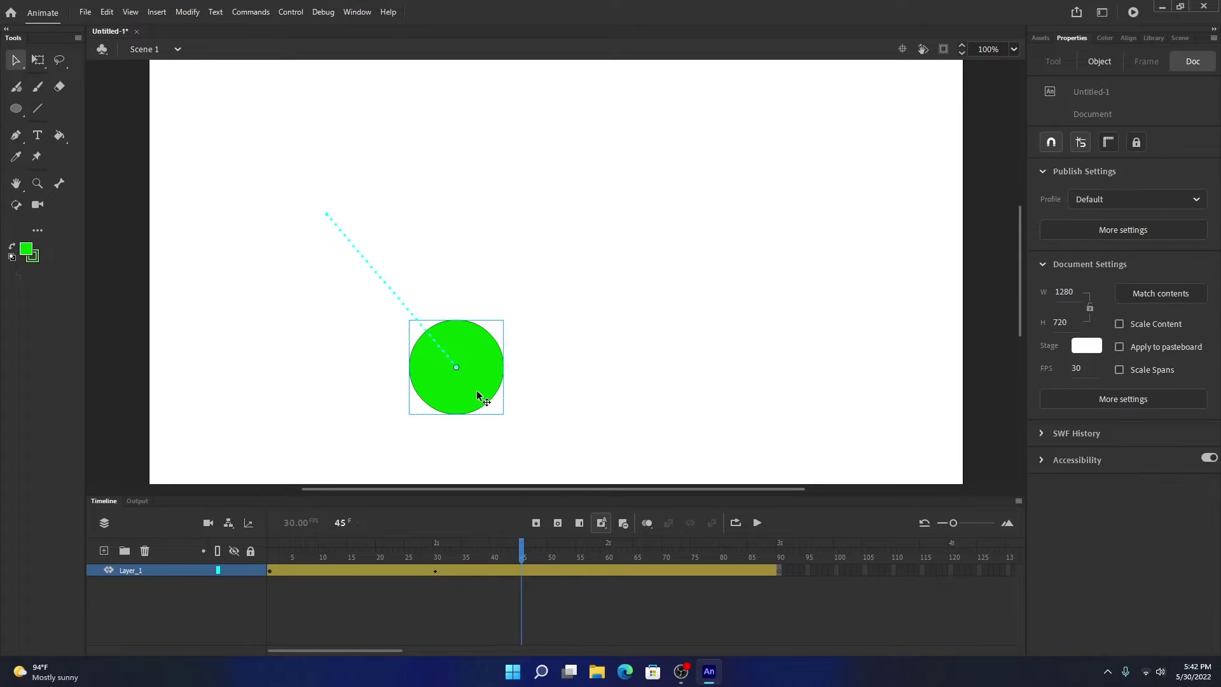
pyautogui.moveTo(487, 387); pyautogui.dragTo(503, 418)
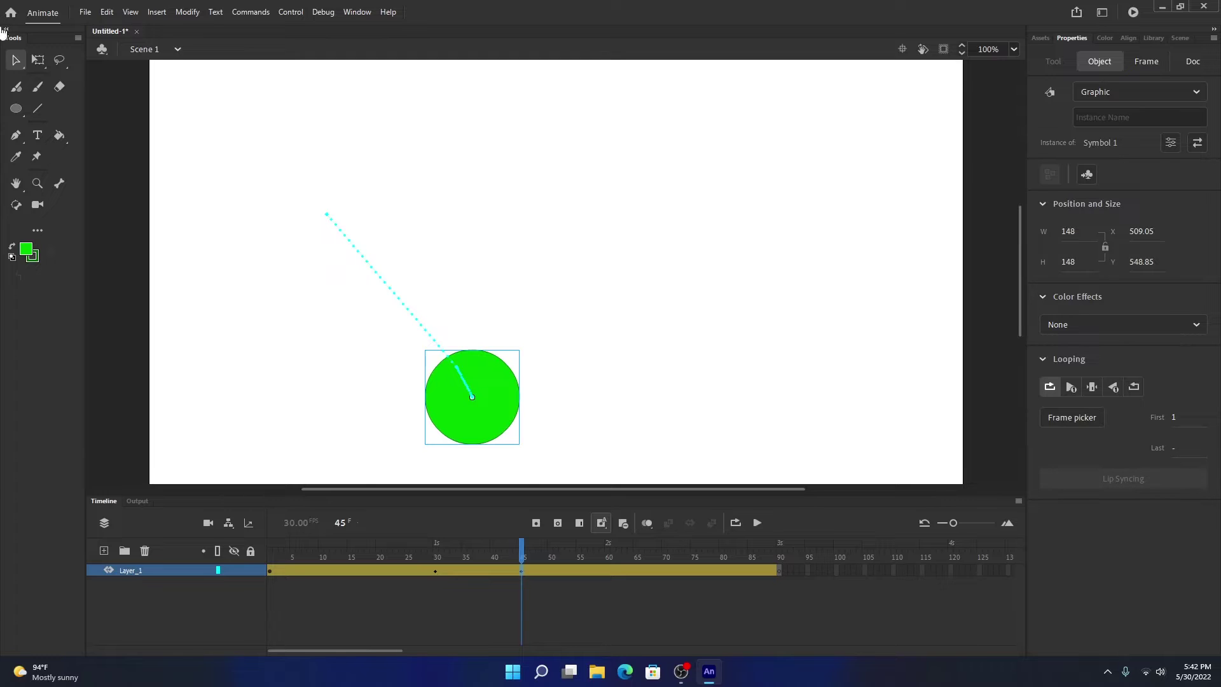
pyautogui.click(37, 59)
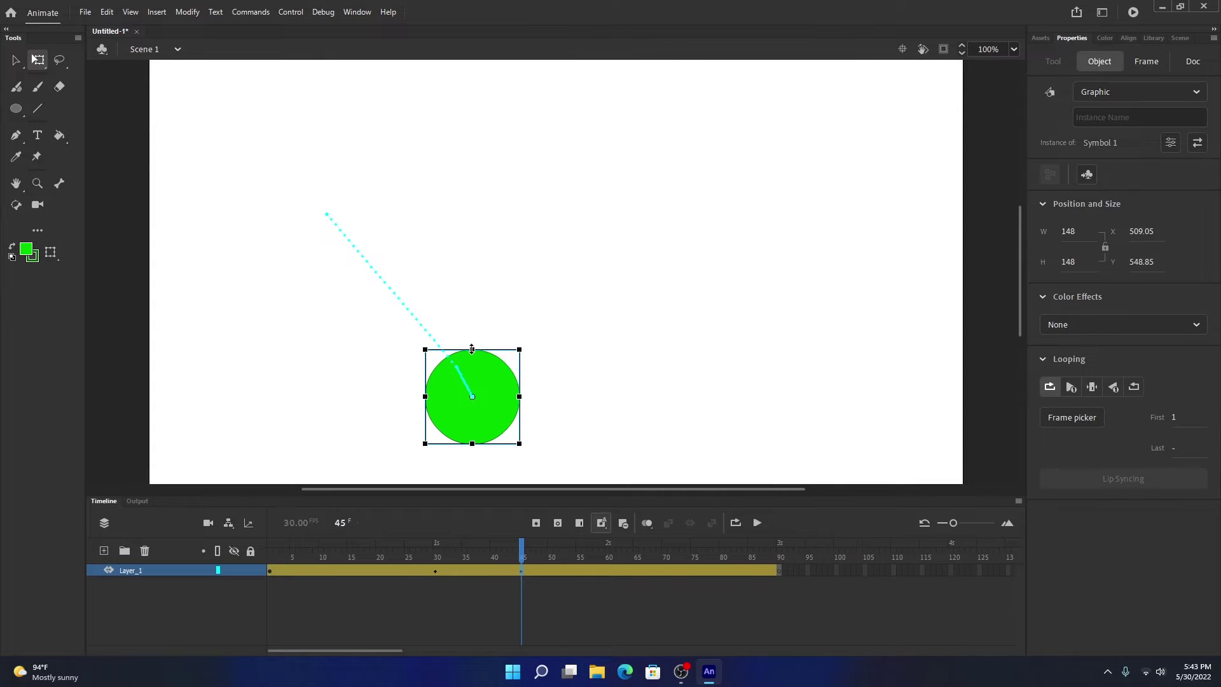
pyautogui.moveTo(472, 348); pyautogui.dragTo(472, 356)
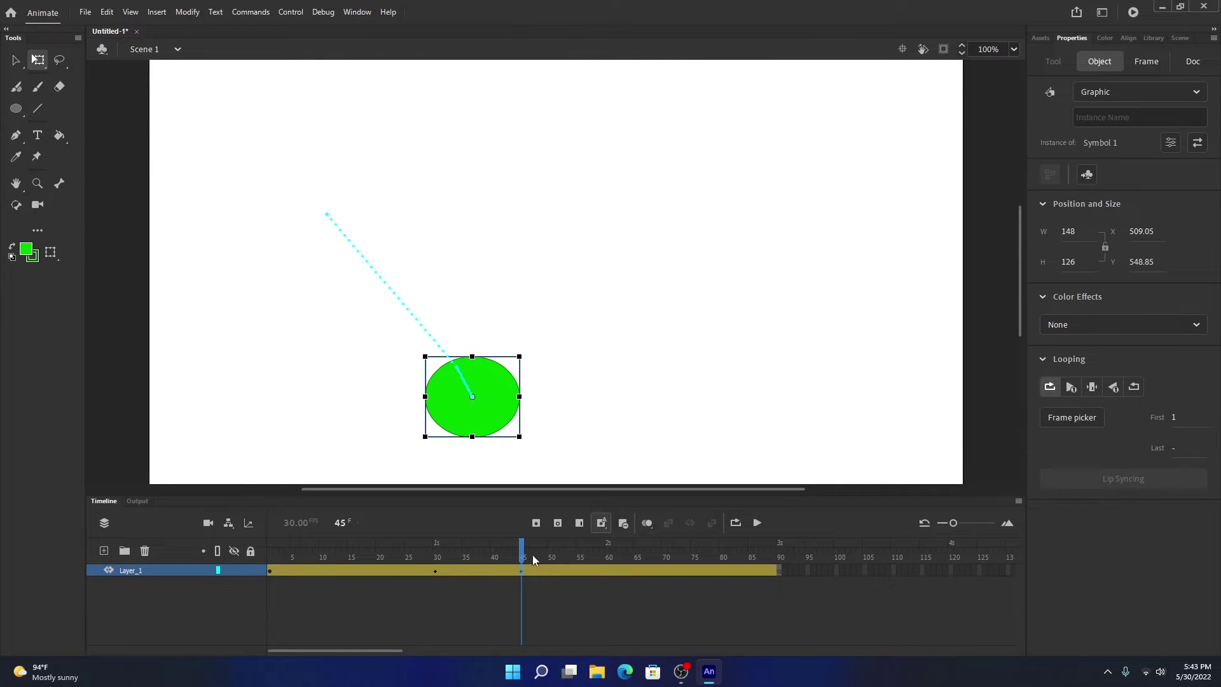
# At frame 60, stretch the ball back to about 142 px high and move it up and to the right
pyautogui.moveTo(520, 552); pyautogui.dragTo(608, 541)
pyautogui.click(481, 373)
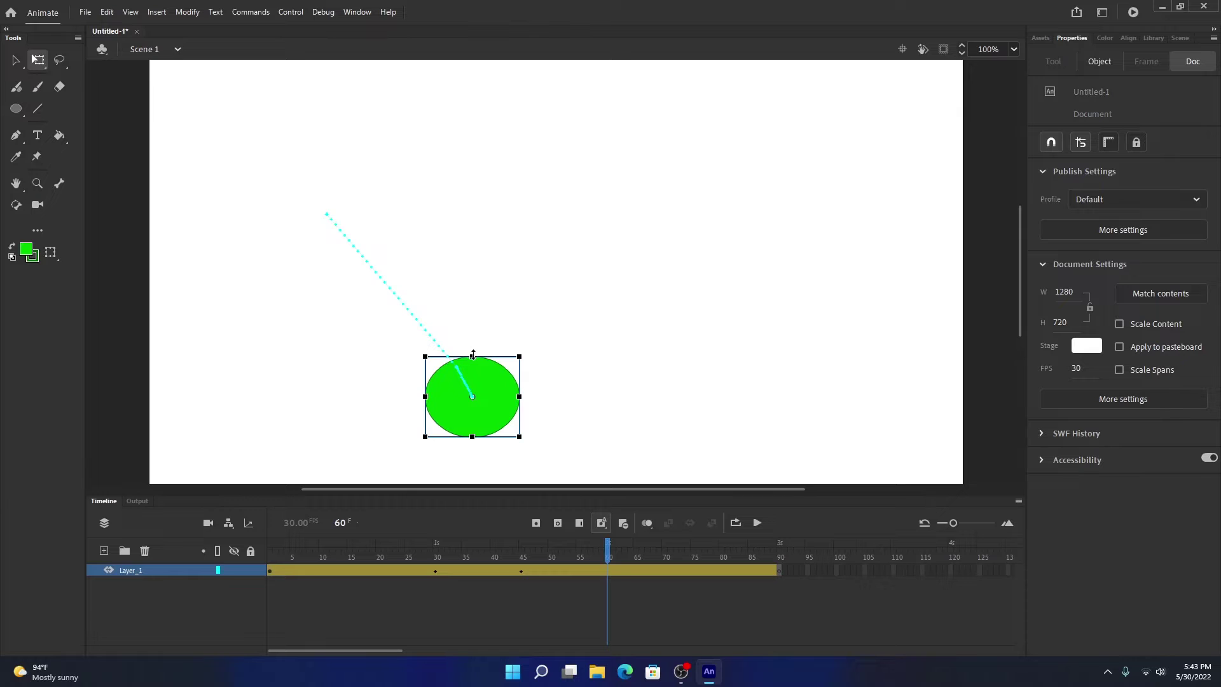
pyautogui.moveTo(472, 354); pyautogui.dragTo(472, 350)
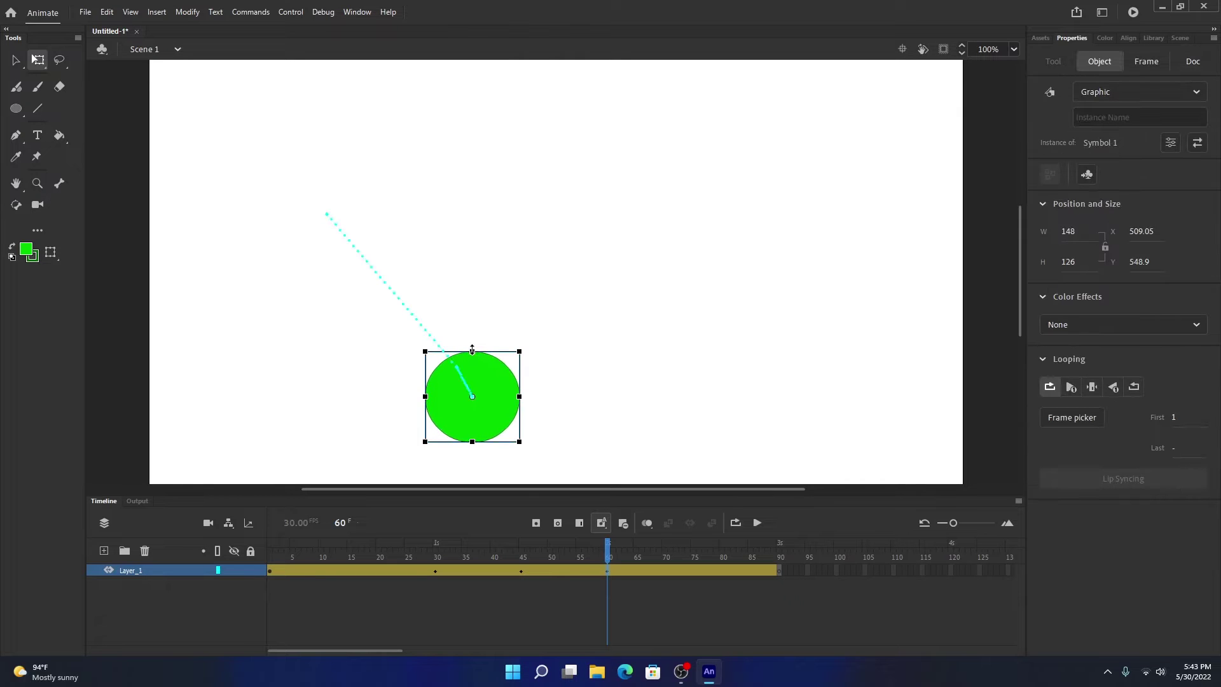
pyautogui.moveTo(491, 396); pyautogui.dragTo(610, 296)
# At frame 88, move the ball further up and to the right to about X 798, Y 250
pyautogui.moveTo(605, 547); pyautogui.dragTo(767, 548)
pyautogui.moveTo(607, 303); pyautogui.dragTo(672, 216)
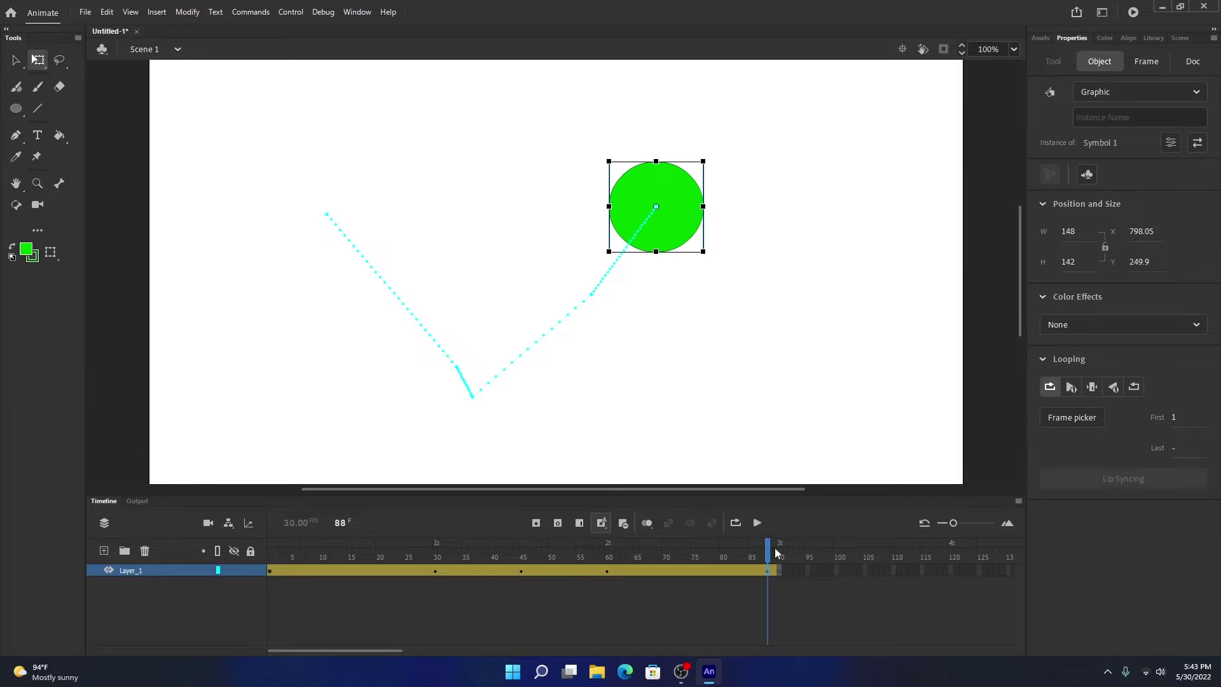
# Play the bounce animation to review it, stop it and return to frame 1
pyautogui.press('Return')
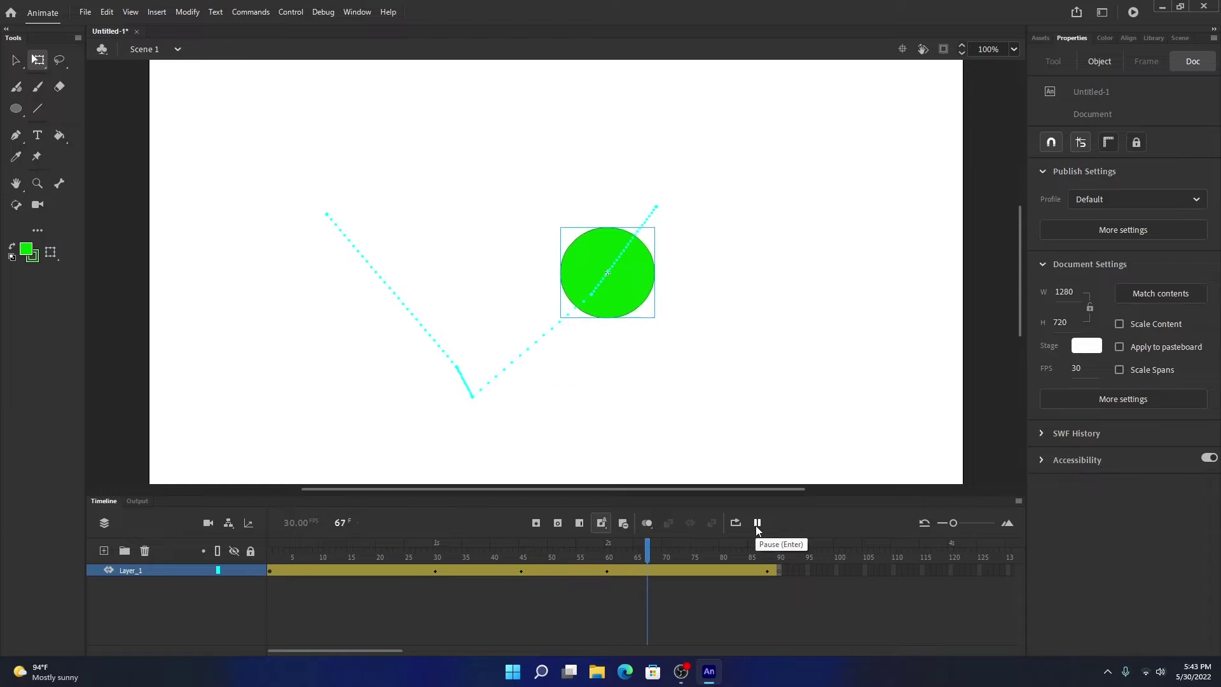
pyautogui.click(757, 522)
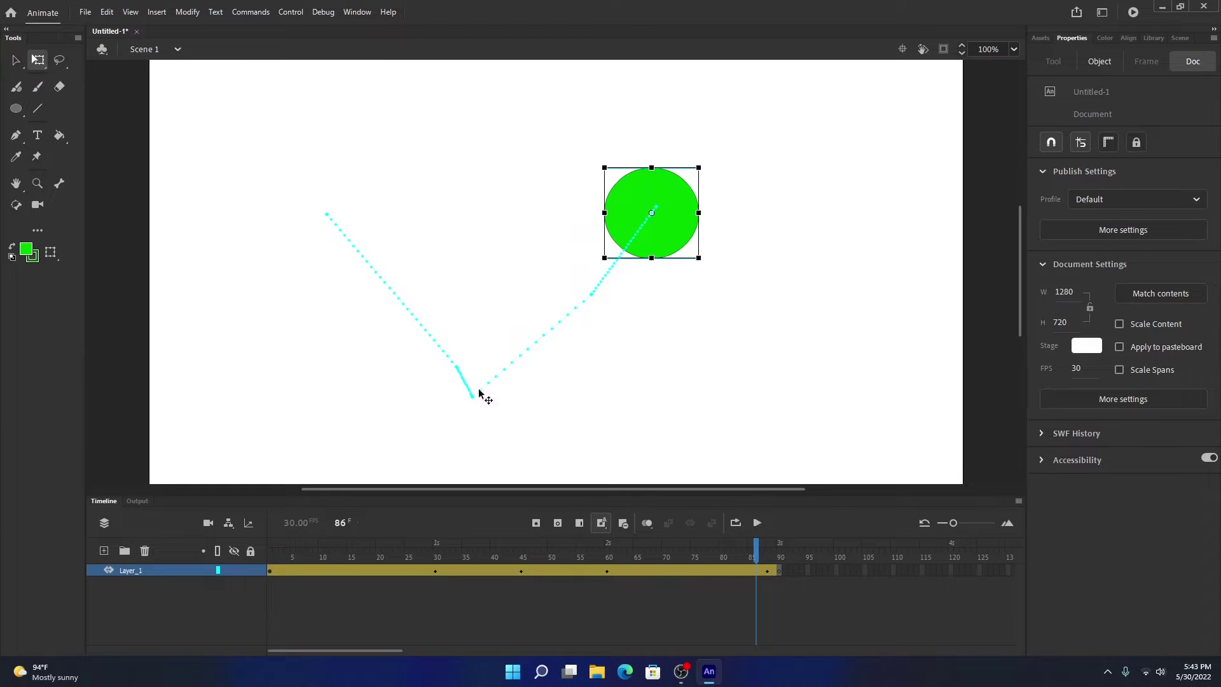
pyautogui.moveTo(757, 551); pyautogui.dragTo(266, 530)
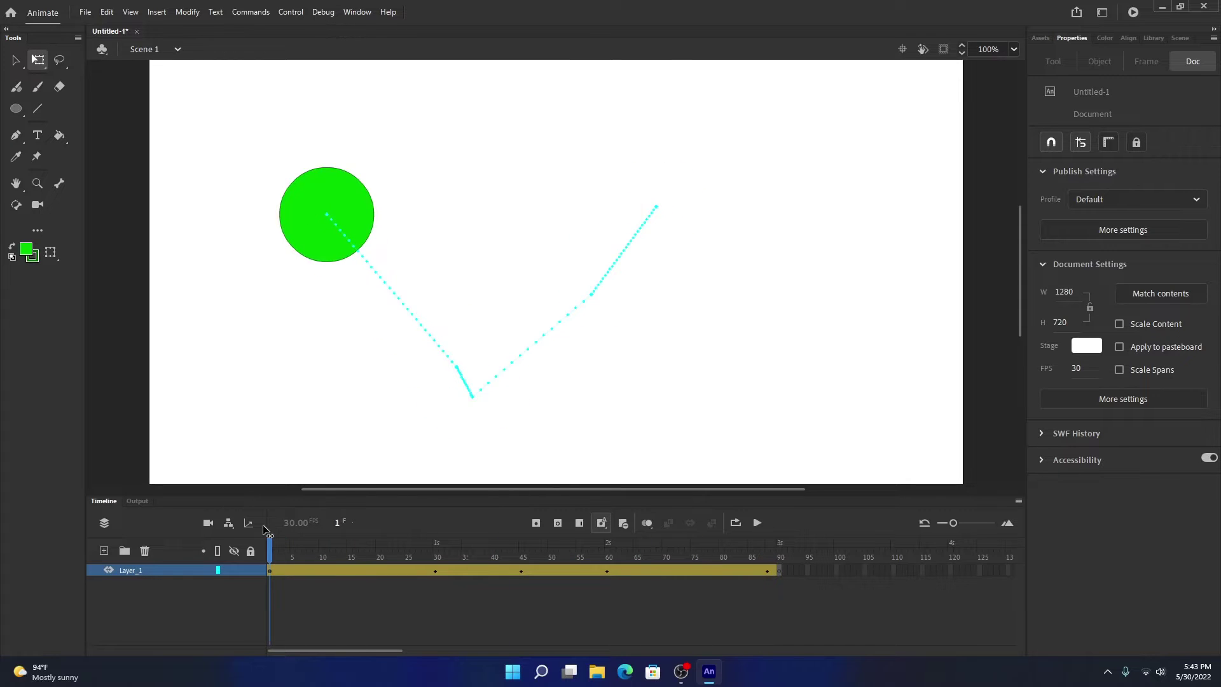
# Rename the animated circle's layer as Ball
pyautogui.doubleClick(152, 572)
pyautogui.write('Ba')
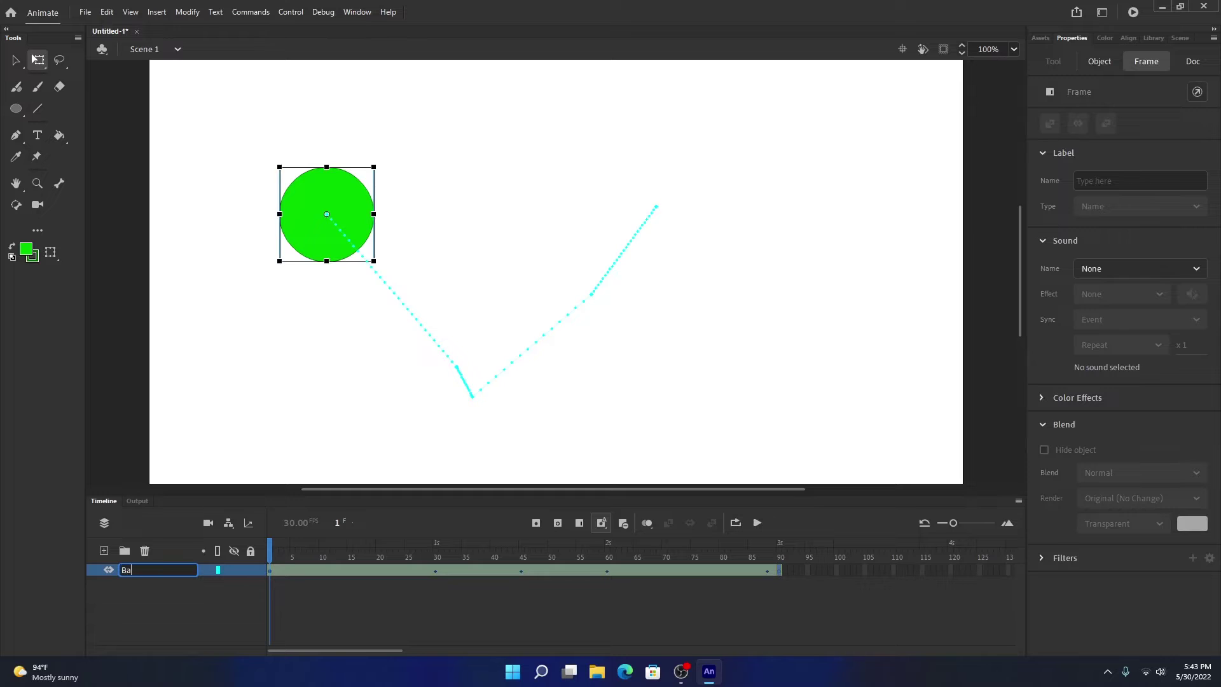
pyautogui.write('ll')
pyautogui.press('Return')
# Add a new layer named Base and place it below the Ball layer
pyautogui.click(104, 550)
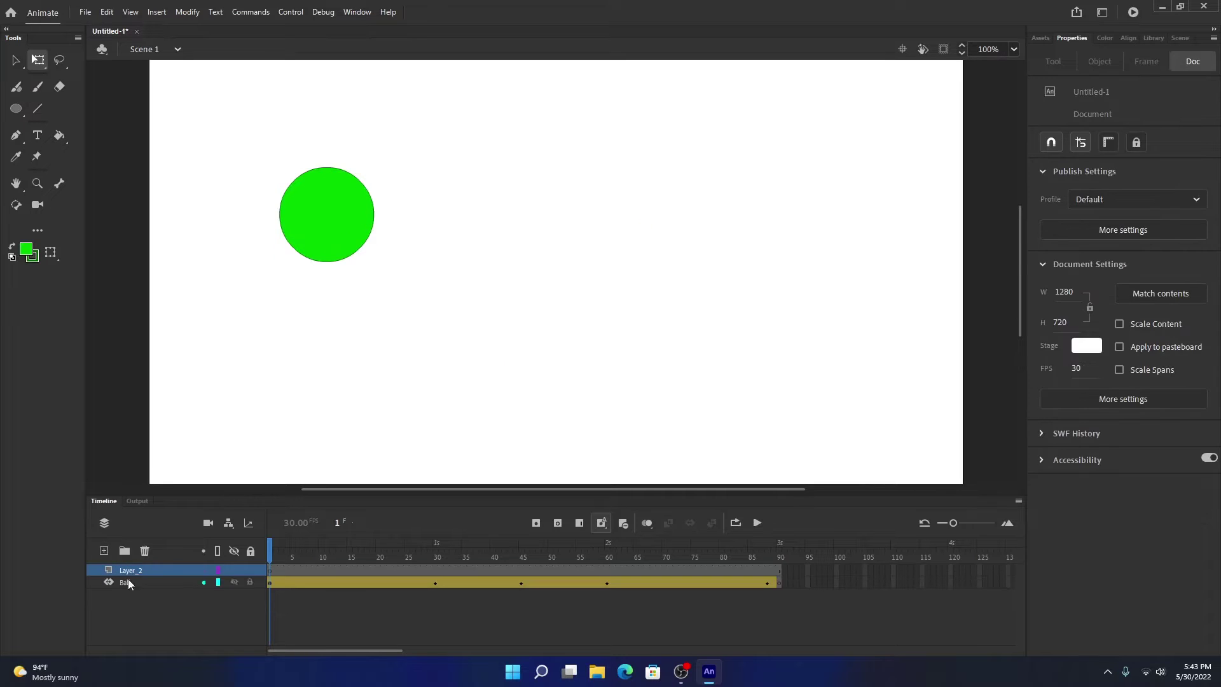
pyautogui.click(144, 570)
pyautogui.doubleClick(144, 570)
pyautogui.write('Base')
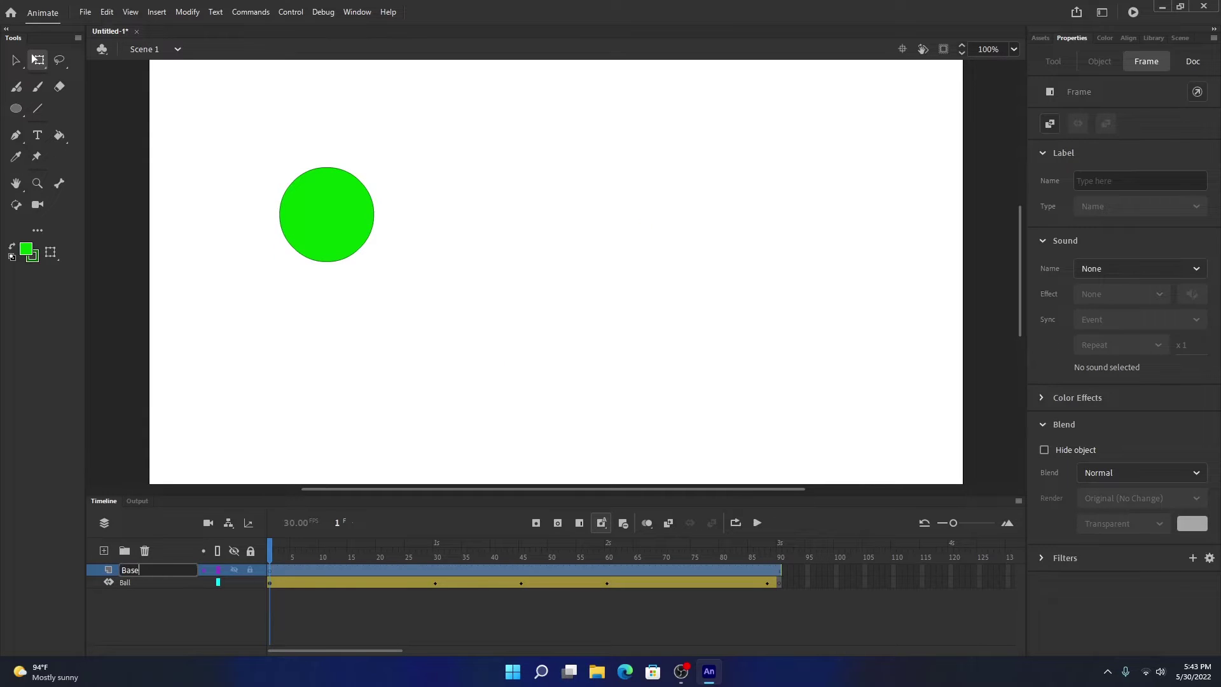
pyautogui.press('Return')
pyautogui.moveTo(133, 570); pyautogui.dragTo(135, 593)
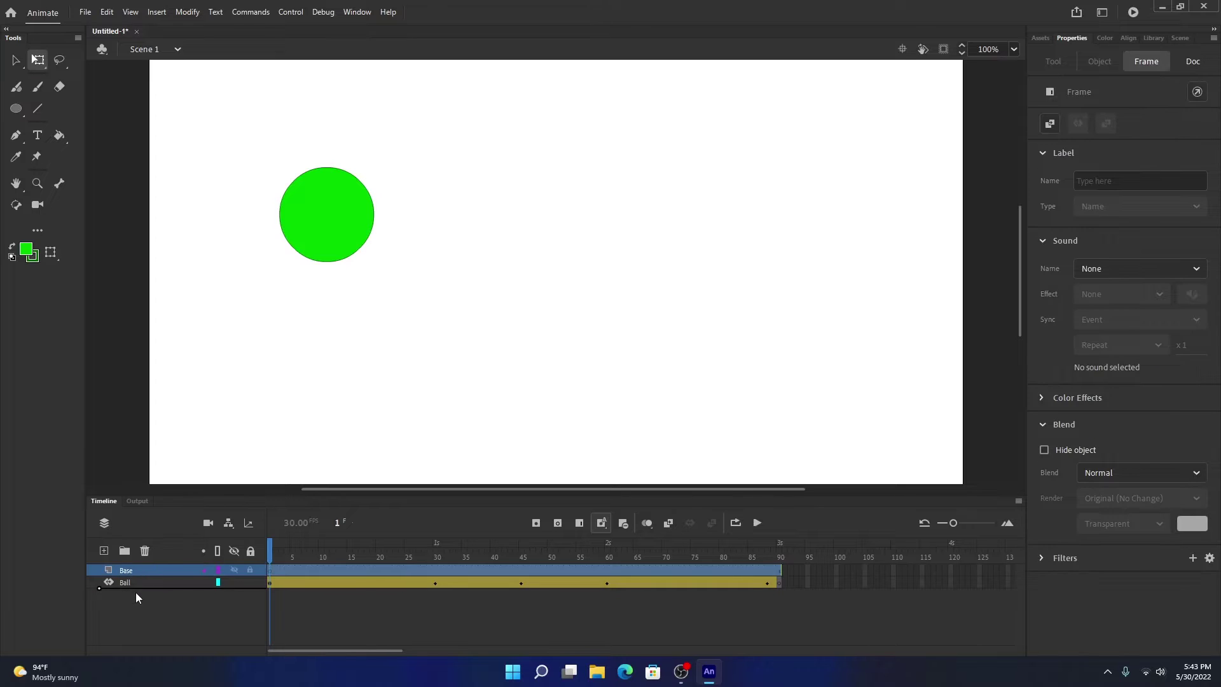
# At frame 45, set the Line tool's stroke to black with a size of 17
pyautogui.moveTo(281, 555); pyautogui.dragTo(522, 553)
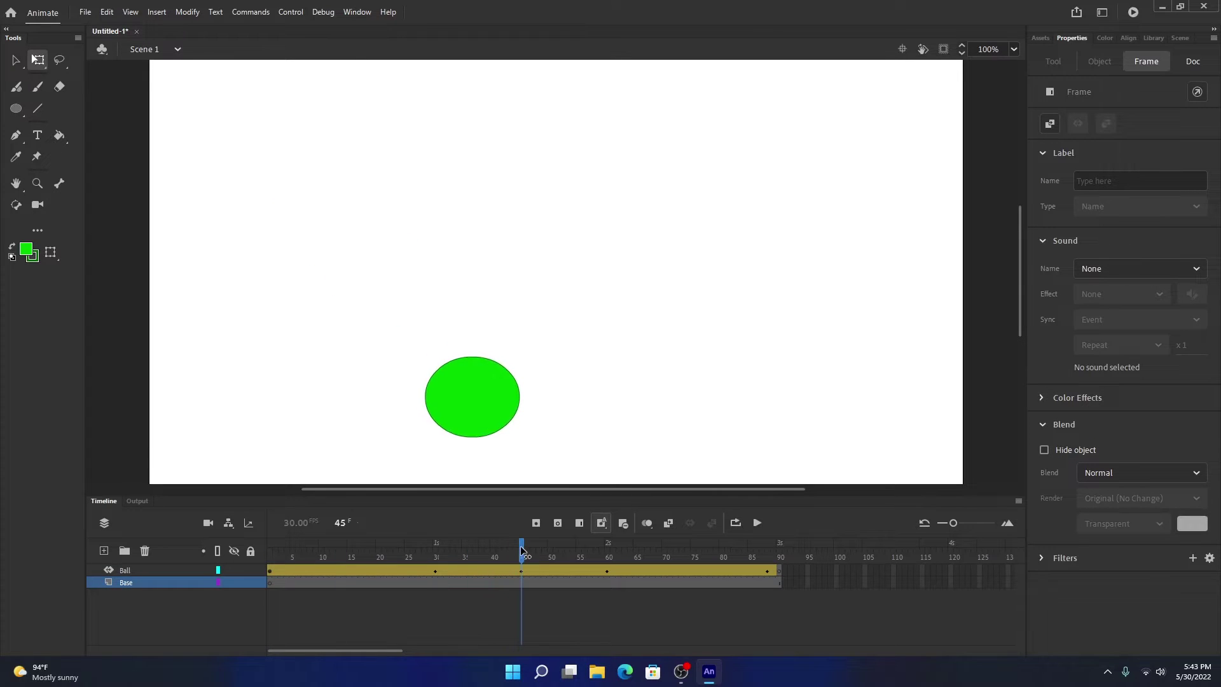
pyautogui.click(39, 110)
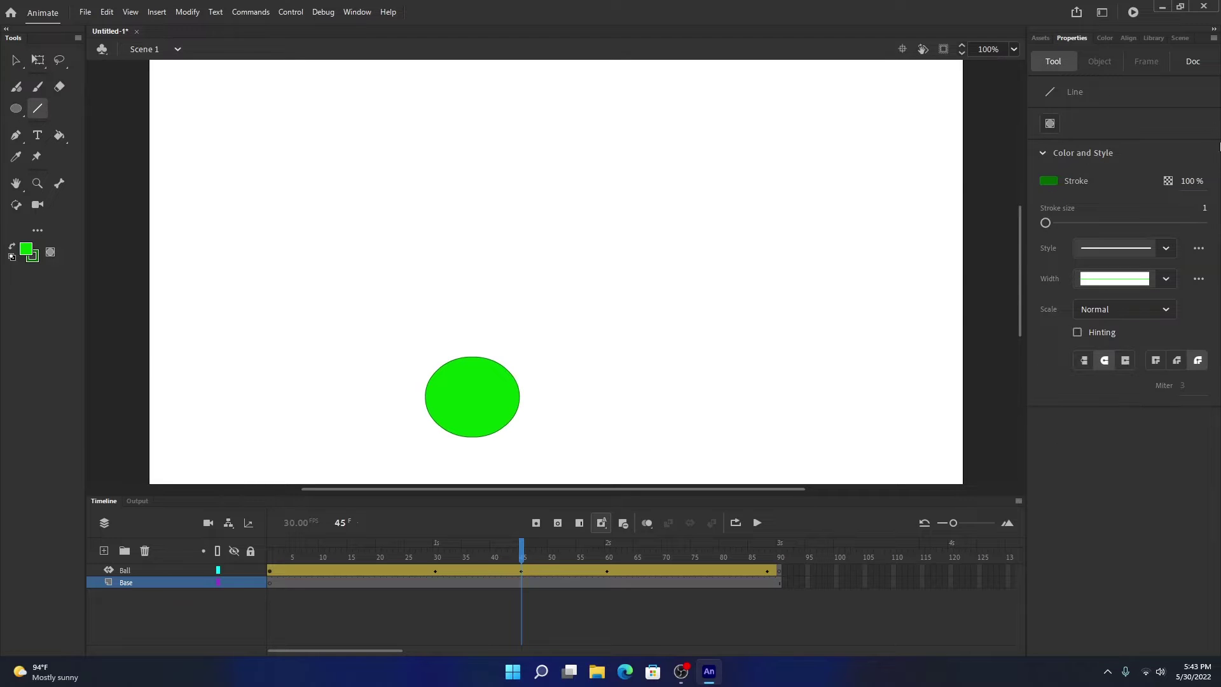
pyautogui.click(1049, 181)
pyautogui.click(857, 222)
pyautogui.moveTo(1045, 224); pyautogui.dragTo(1059, 223)
# Try drawing a horizontal ground line across the stage just beneath the ball on the Base layer at frame 45, and undo it
pyautogui.moveTo(155, 445)
pyautogui.mouseDown()
pyautogui.moveTo(991, 437)
pyautogui.moveTo(967, 453)
pyautogui.mouseUp()
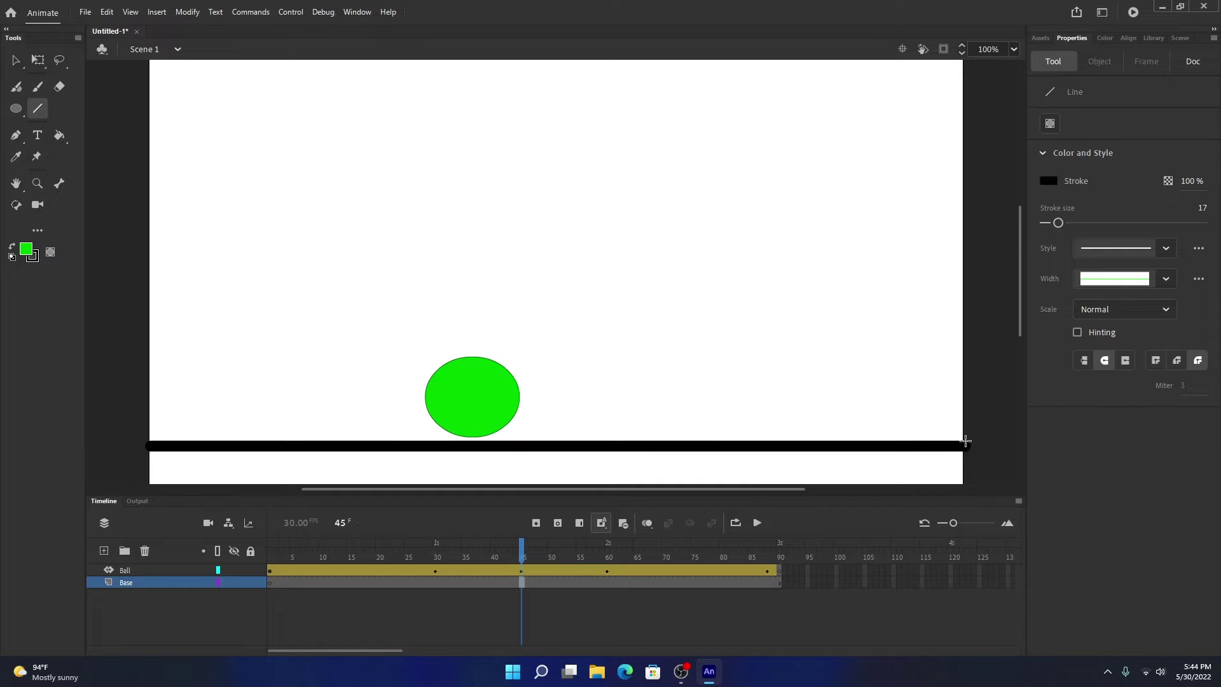
pyautogui.moveTo(966, 442); pyautogui.dragTo(963, 440)
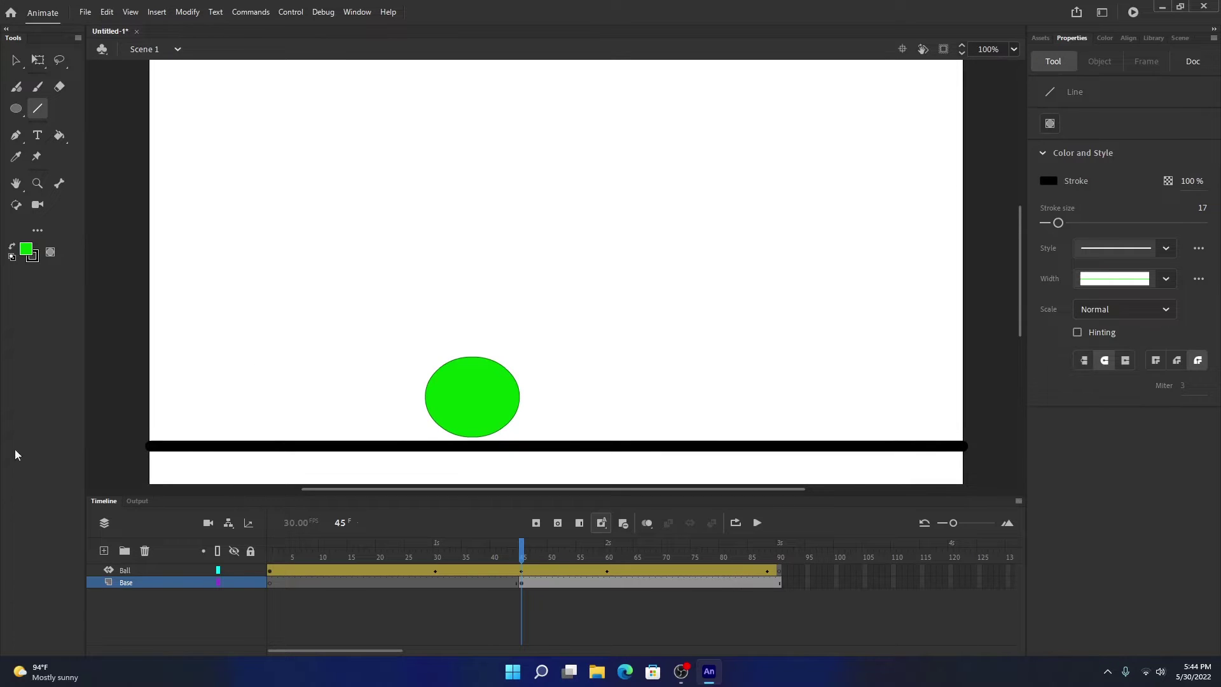
pyautogui.click(16, 60)
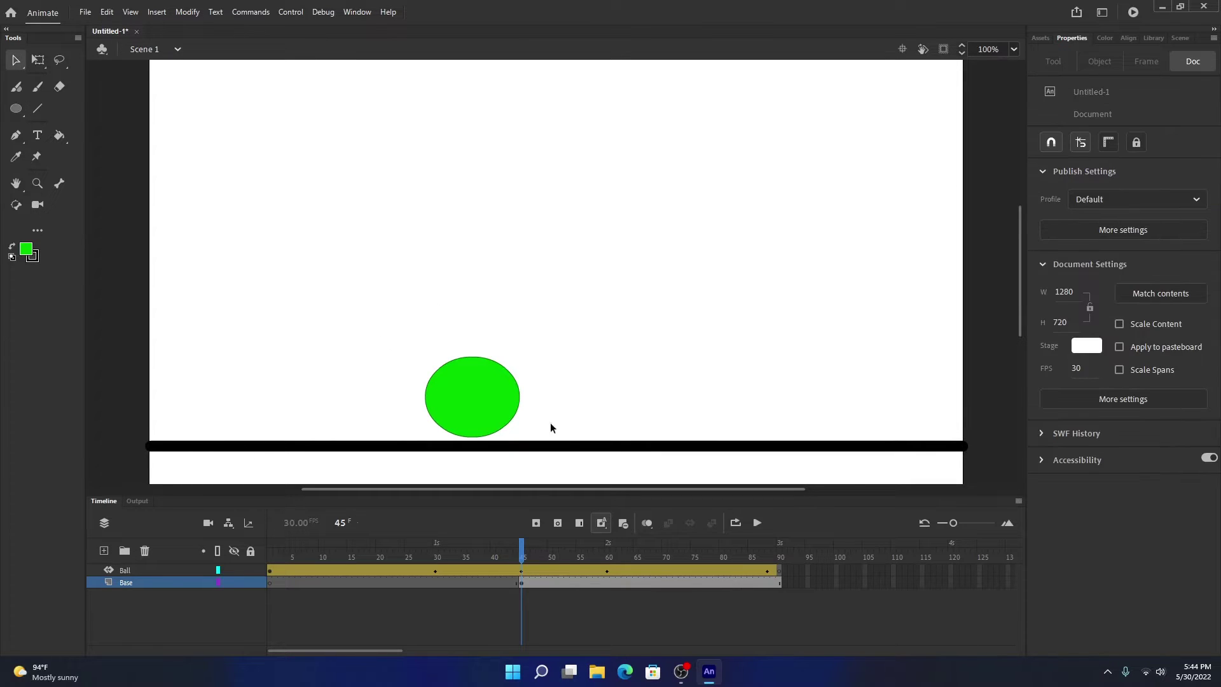
pyautogui.moveTo(549, 542); pyautogui.dragTo(329, 554)
pyautogui.click(512, 596)
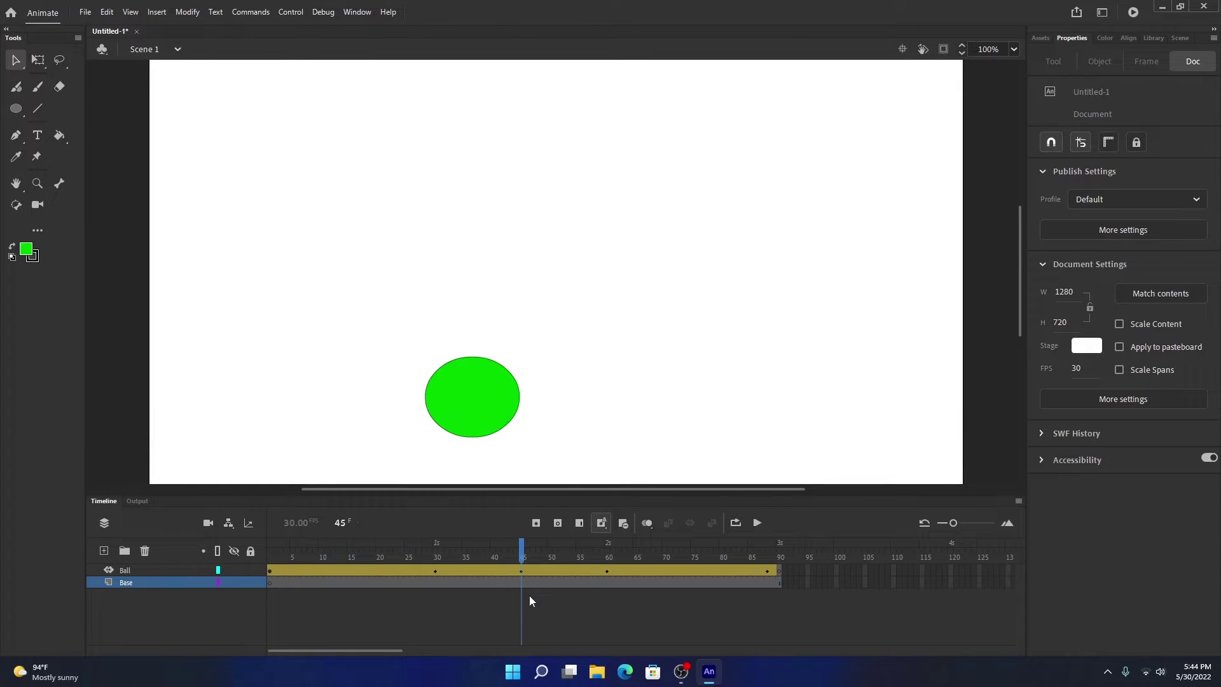
# Try a full-width horizontal ground line on the Base layer at frame 1, play the animation against it, and undo the line
pyautogui.click(272, 584)
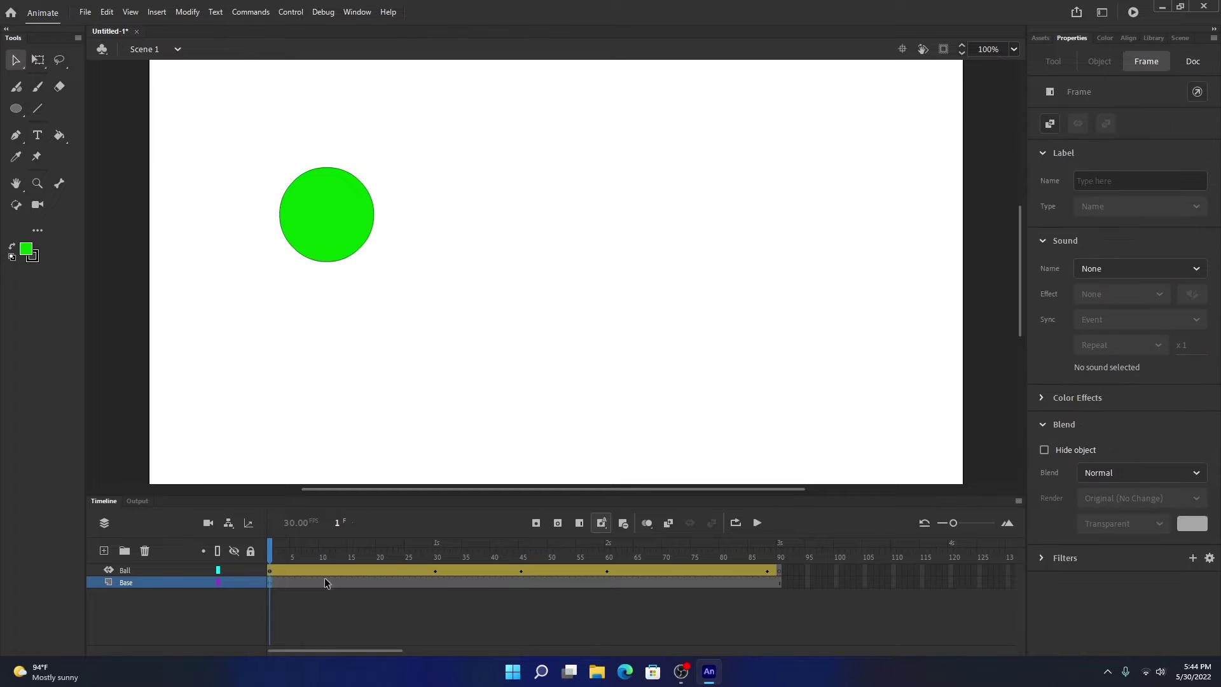
pyautogui.click(39, 109)
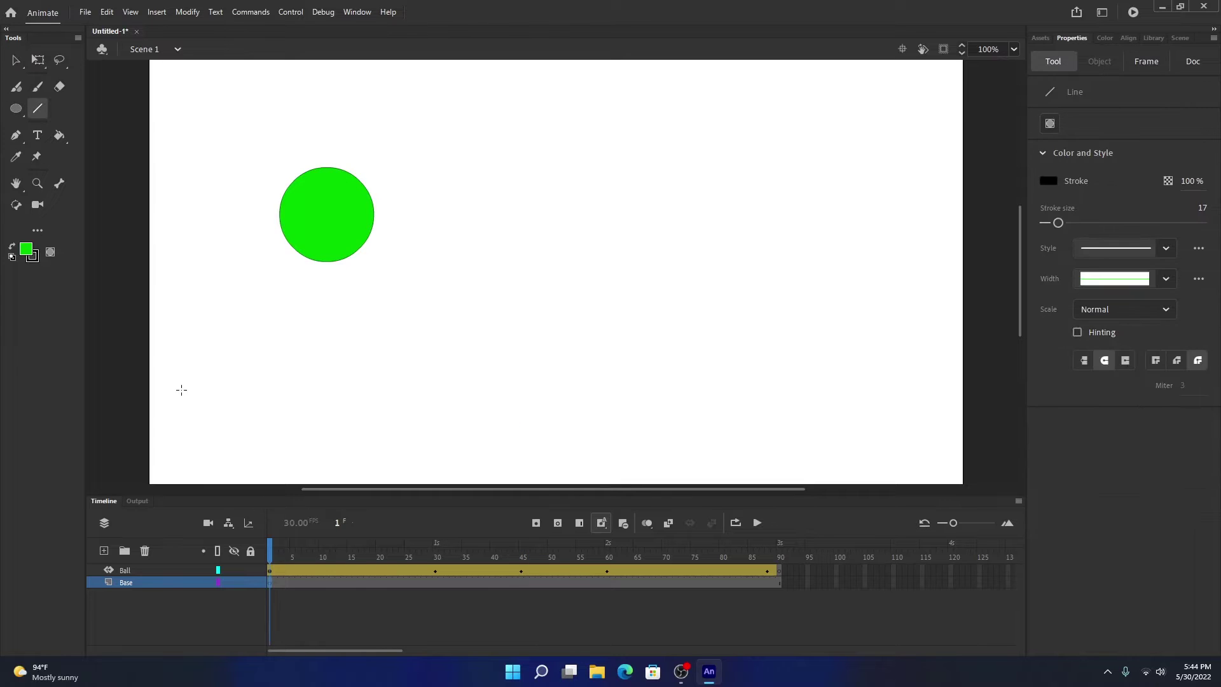
pyautogui.moveTo(150, 412); pyautogui.dragTo(964, 415)
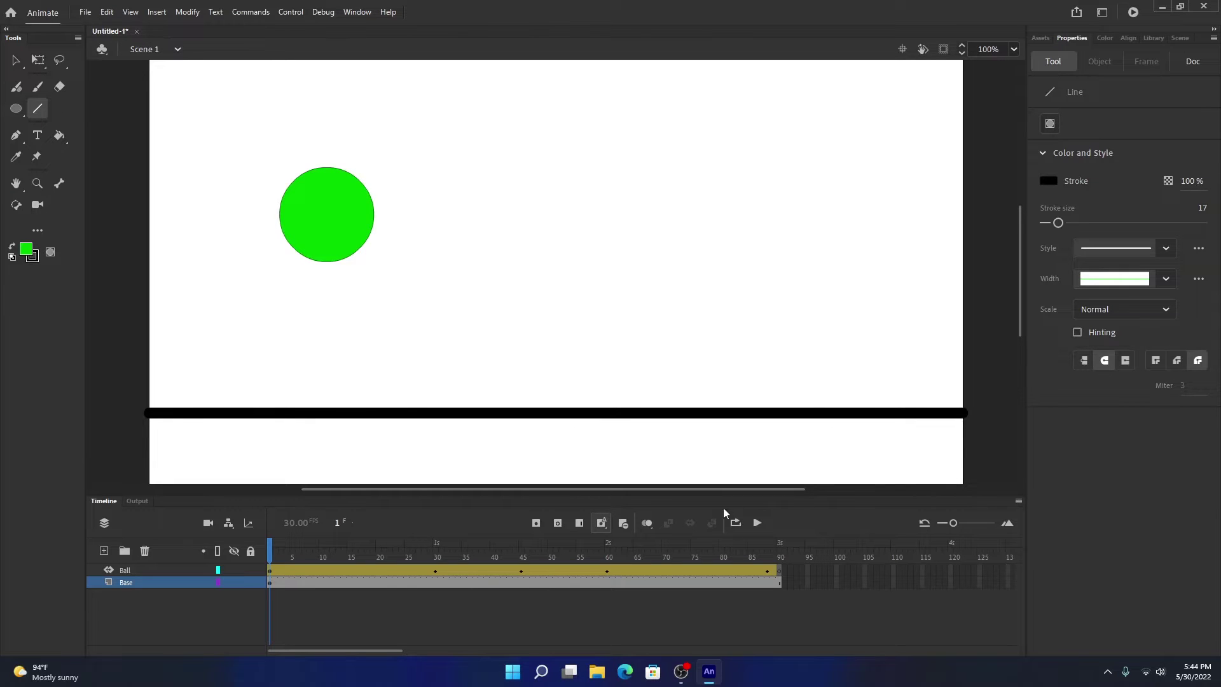
pyautogui.click(757, 523)
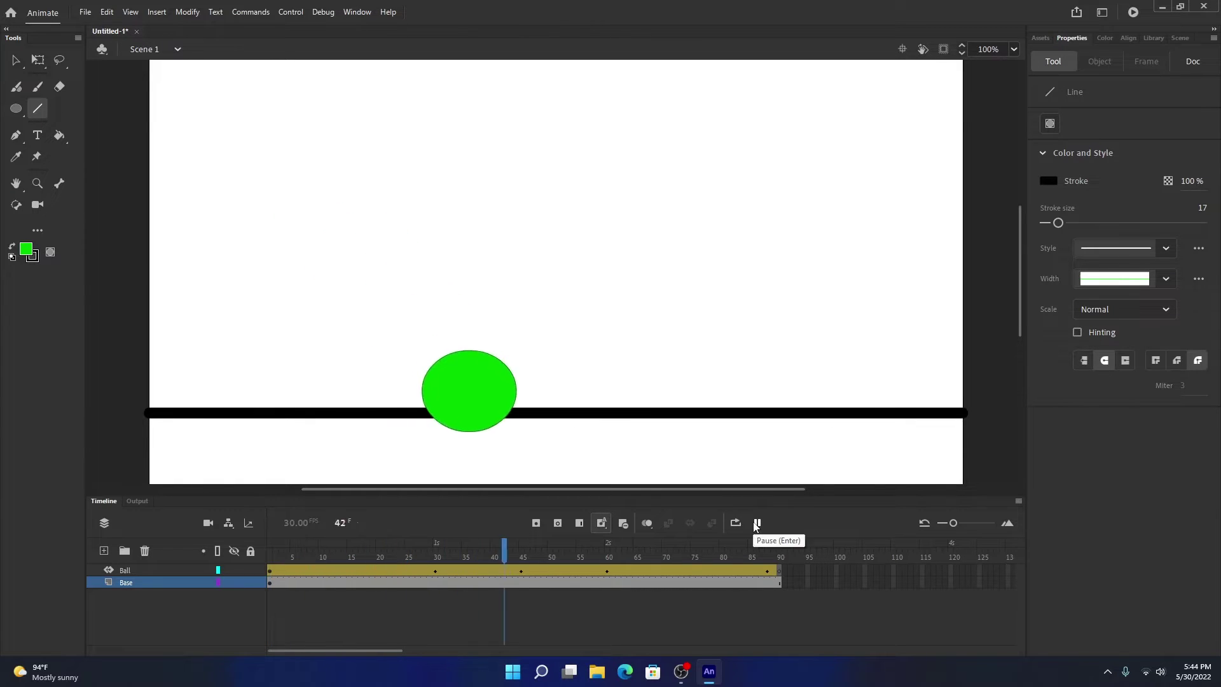
pyautogui.click(757, 523)
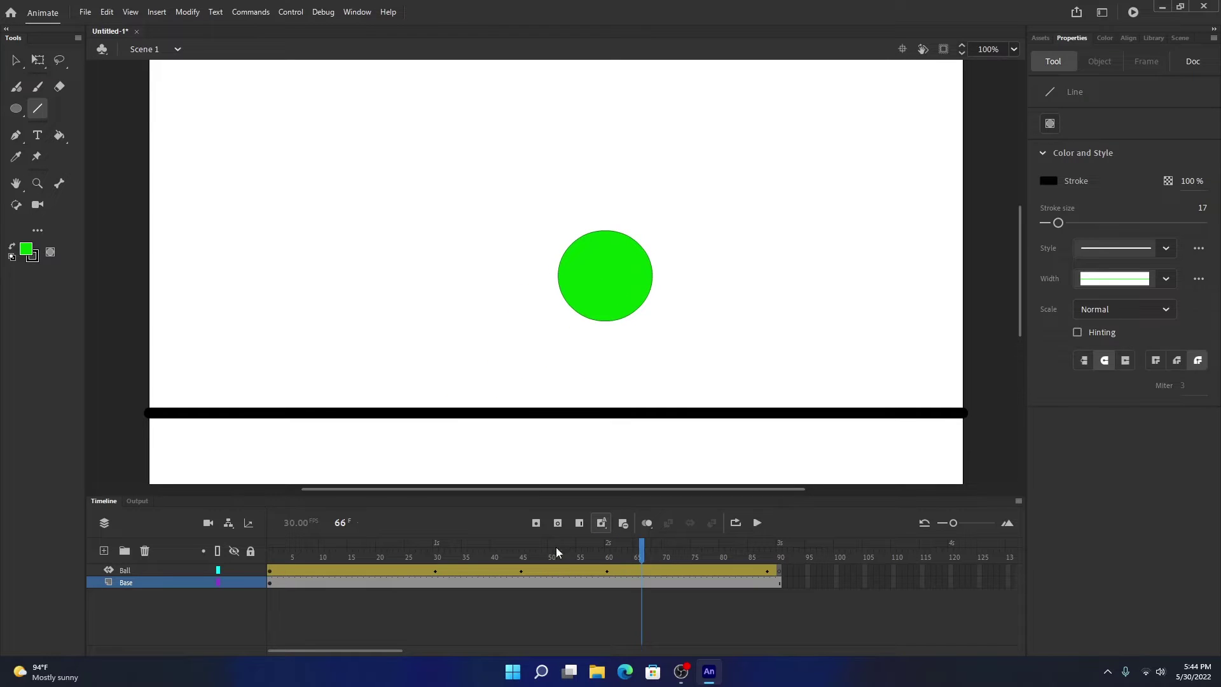
pyautogui.hotkey('shift', ',')
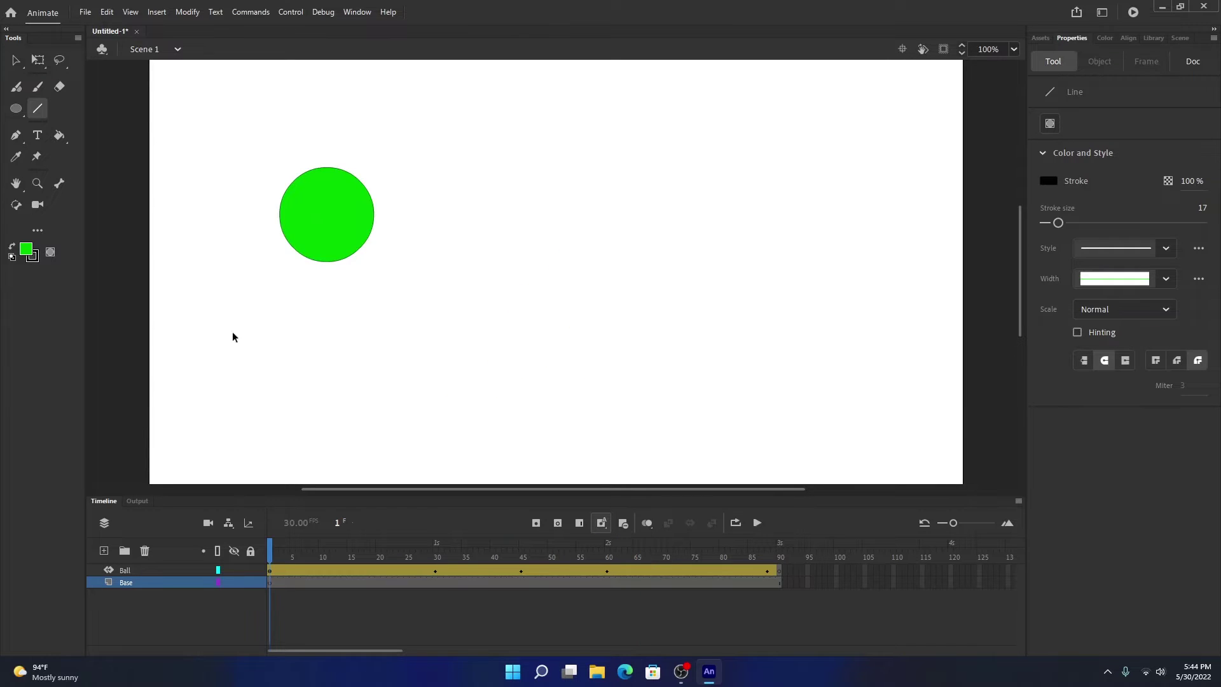
# Try a short black marker line directly beneath the squashed ball at frame 45 on the Base layer, and return to frame 1
pyautogui.moveTo(265, 536); pyautogui.dragTo(522, 545)
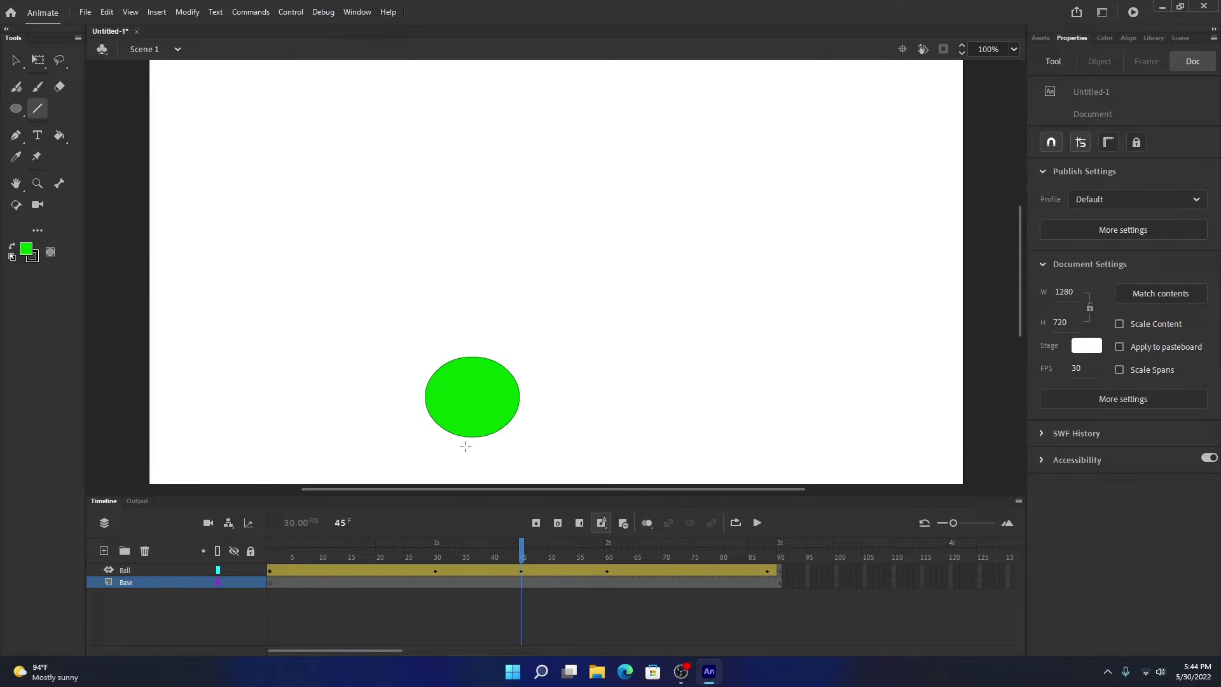
pyautogui.moveTo(466, 441)
pyautogui.mouseDown()
pyautogui.moveTo(961, 444)
pyautogui.moveTo(479, 448)
pyautogui.mouseUp()
pyautogui.moveTo(521, 557); pyautogui.dragTo(3, 545)
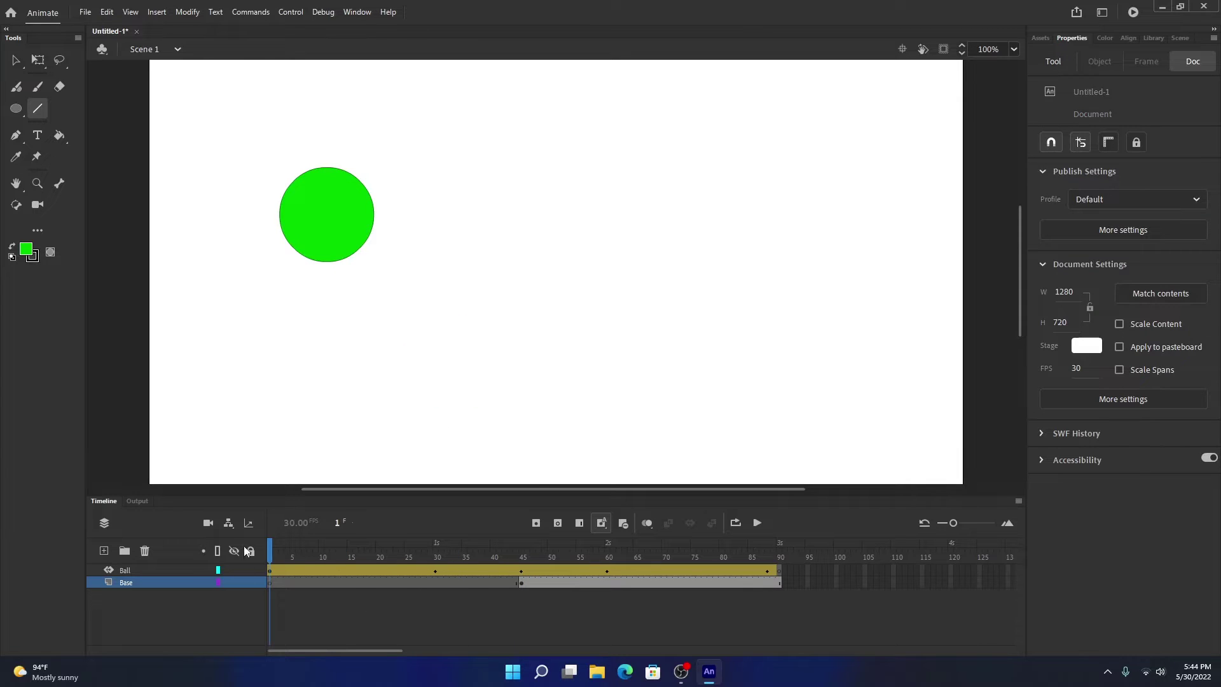
# Compare the start of the Base layer with the marker keyframe at frame 45, and undo the marker line
pyautogui.click(519, 583)
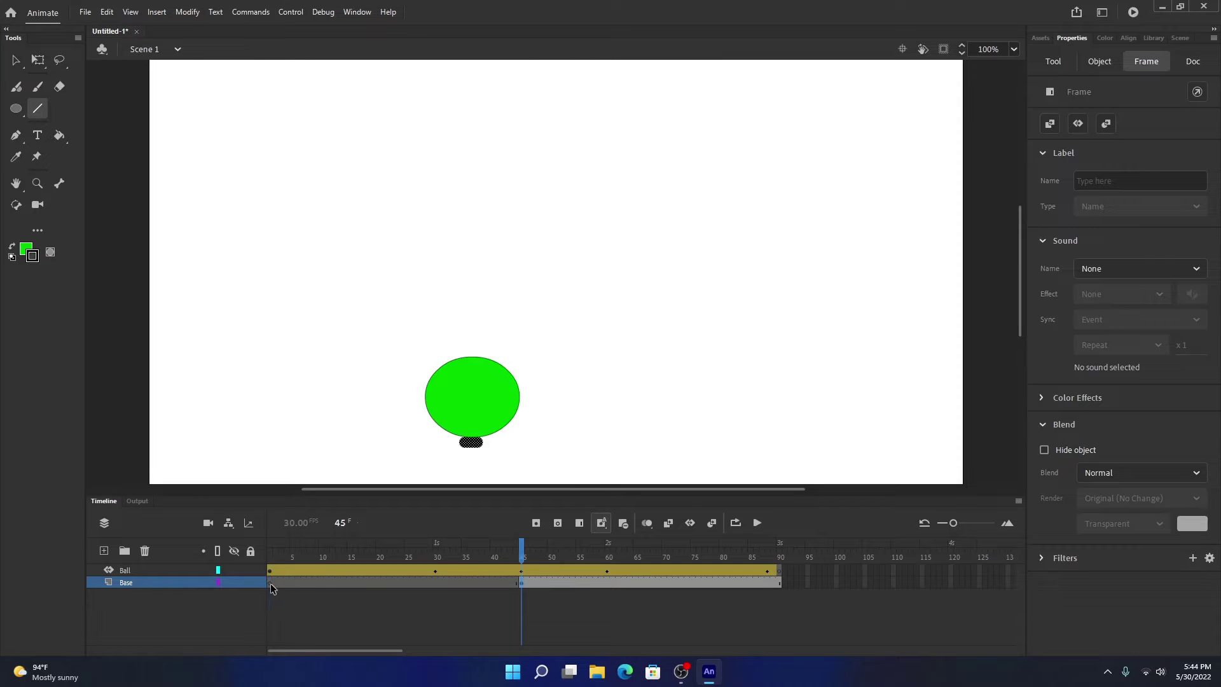
pyautogui.hotkey('shift', ',')
pyautogui.press('.')
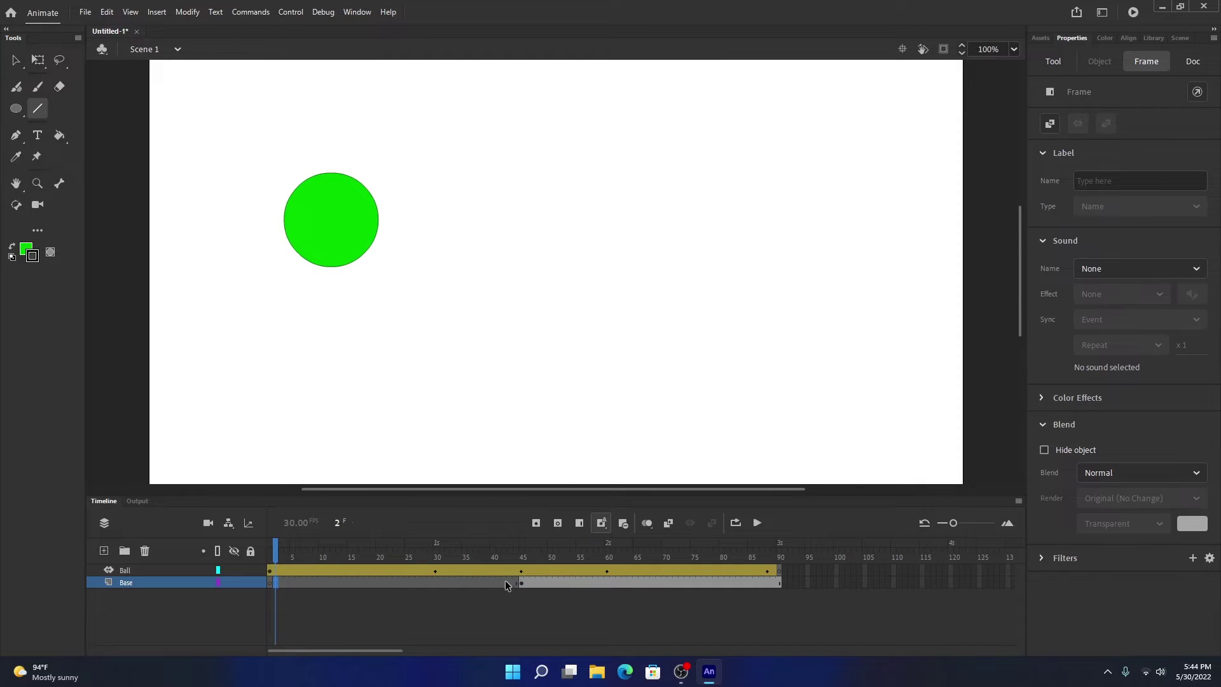
pyautogui.press(',')
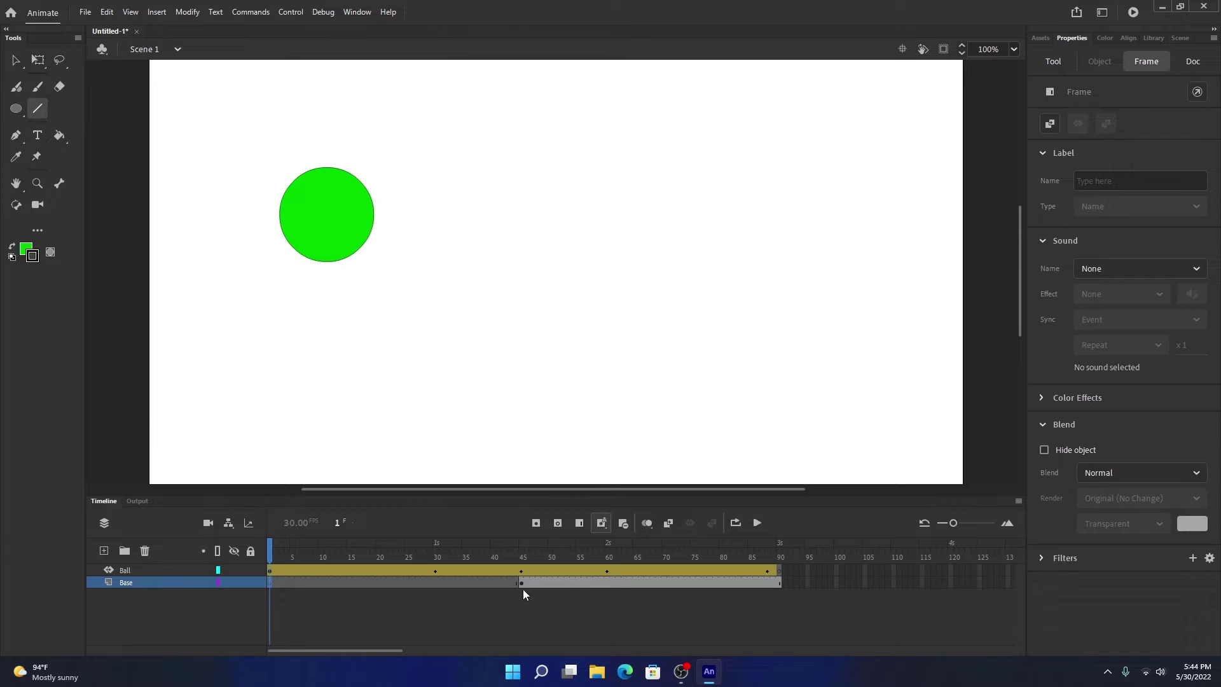
pyautogui.click(522, 584)
pyautogui.hotkey('shift', ',')
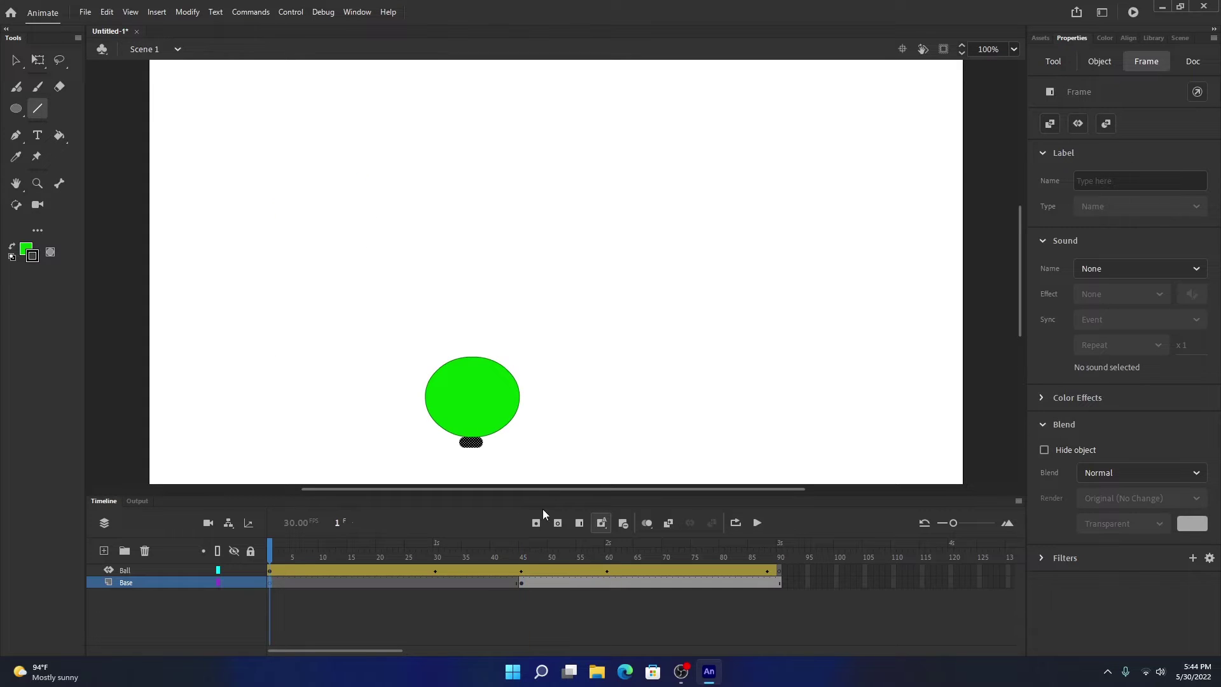
pyautogui.click(525, 608)
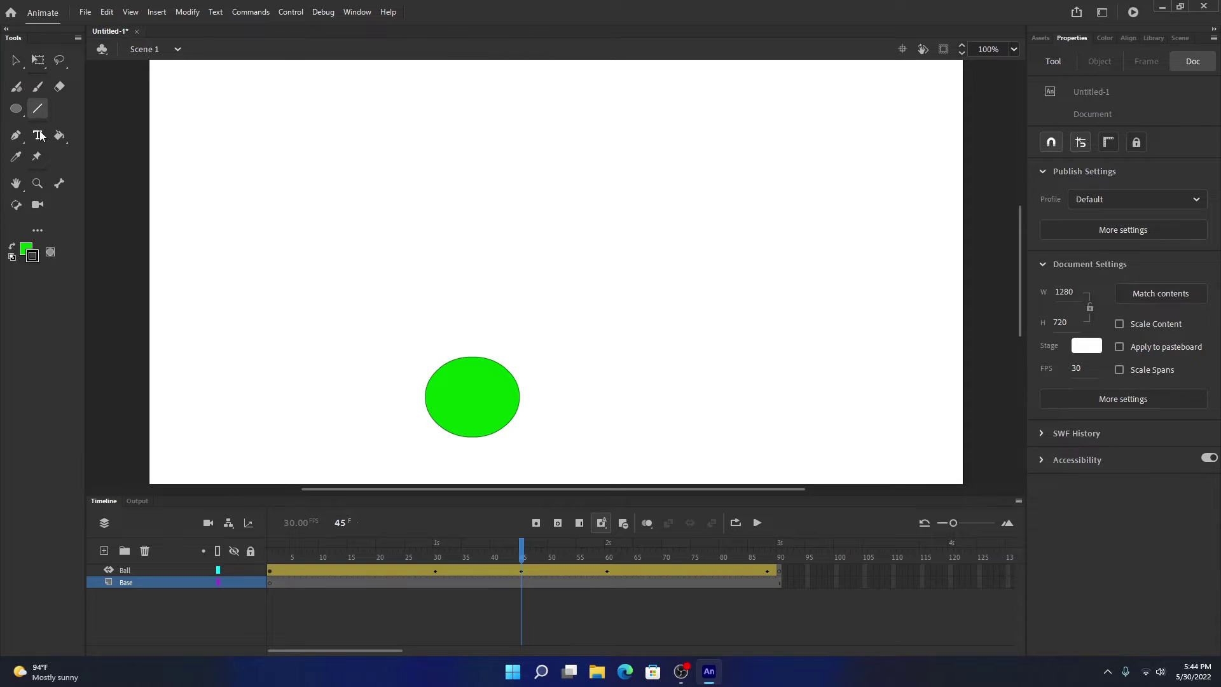
# Draw a horizontal black ground line across the full stage width on the Base layer at frame 1, level with the ball's lowest point
pyautogui.moveTo(528, 545); pyautogui.dragTo(270, 545)
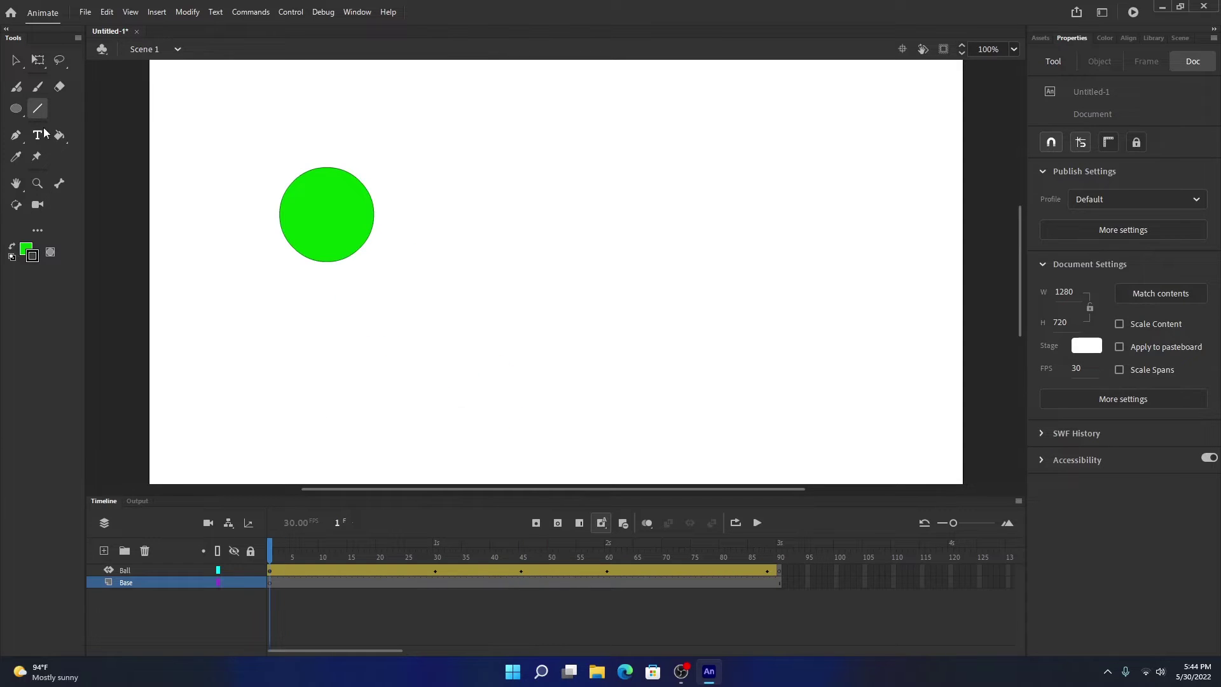
pyautogui.moveTo(150, 436)
pyautogui.mouseDown()
pyautogui.moveTo(778, 450)
pyautogui.moveTo(960, 436)
pyautogui.mouseUp()
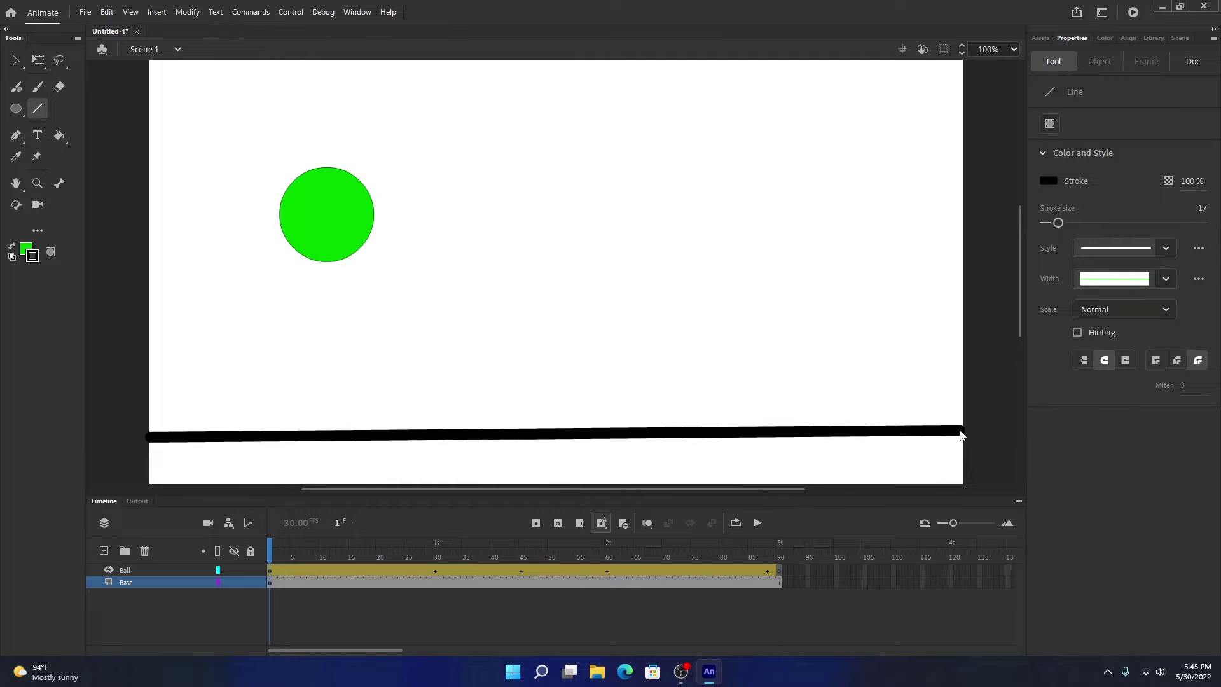
pyautogui.moveTo(273, 551); pyautogui.dragTo(196, 578)
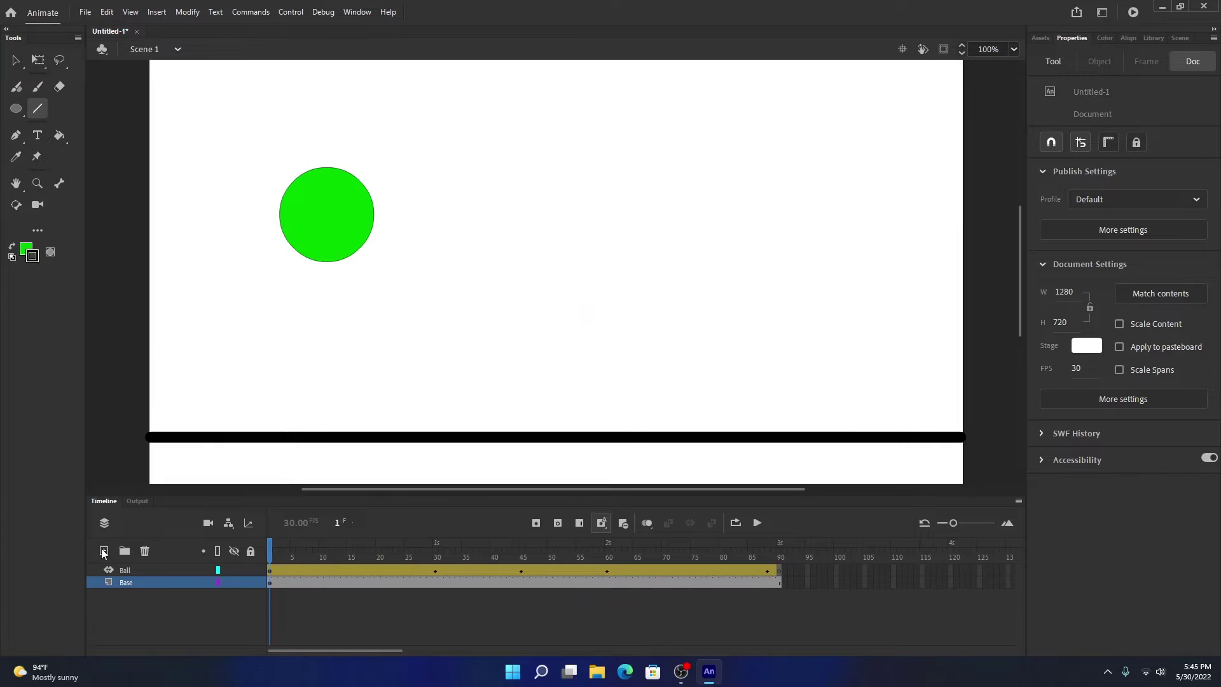
# Add a new layer between Ball and Base and name it Audio
pyautogui.click(104, 551)
pyautogui.doubleClick(126, 583)
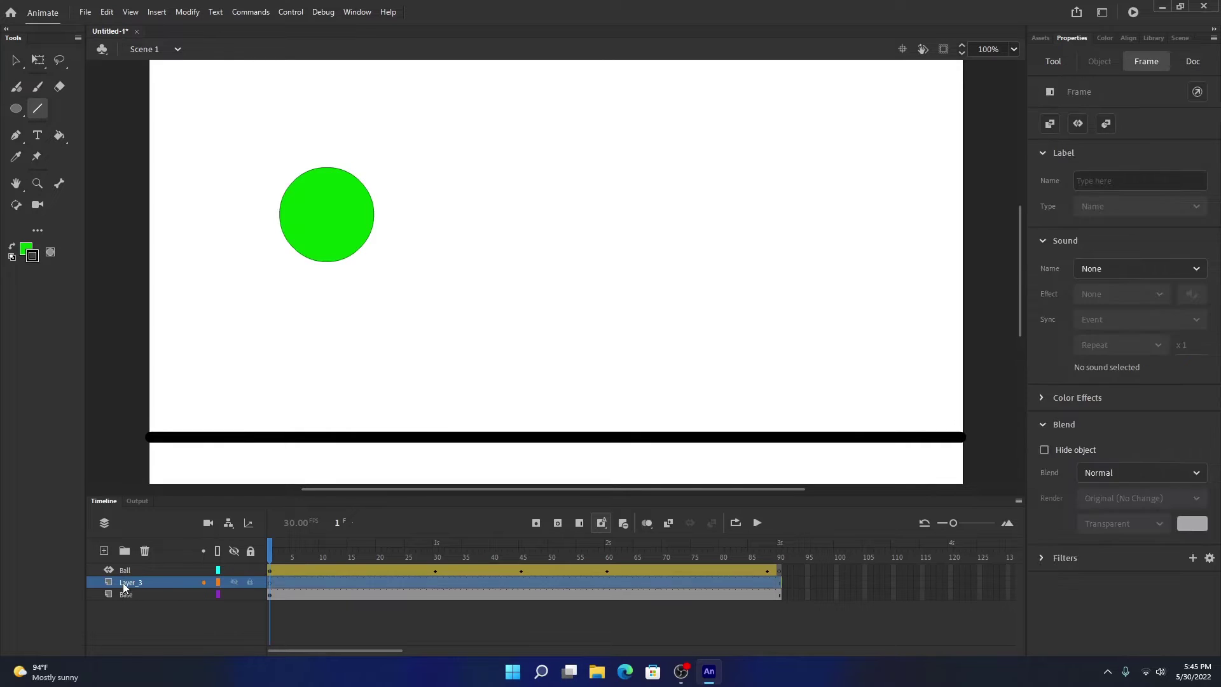
pyautogui.write('Audia')
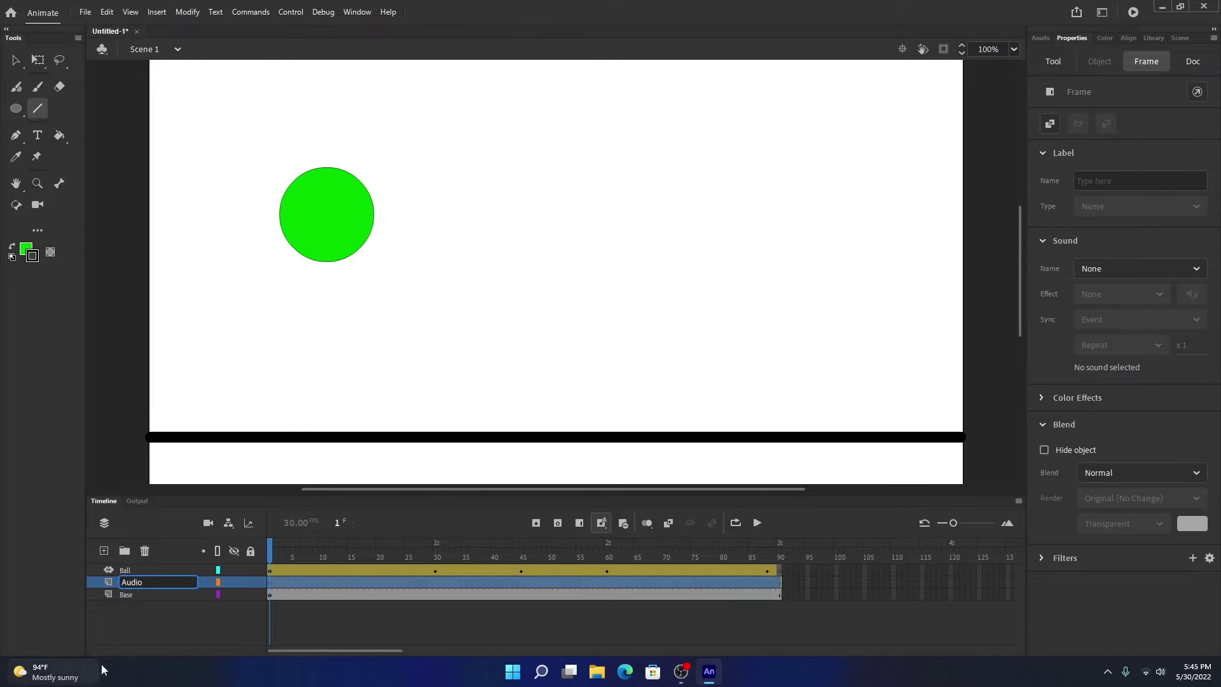
pyautogui.click(186, 619)
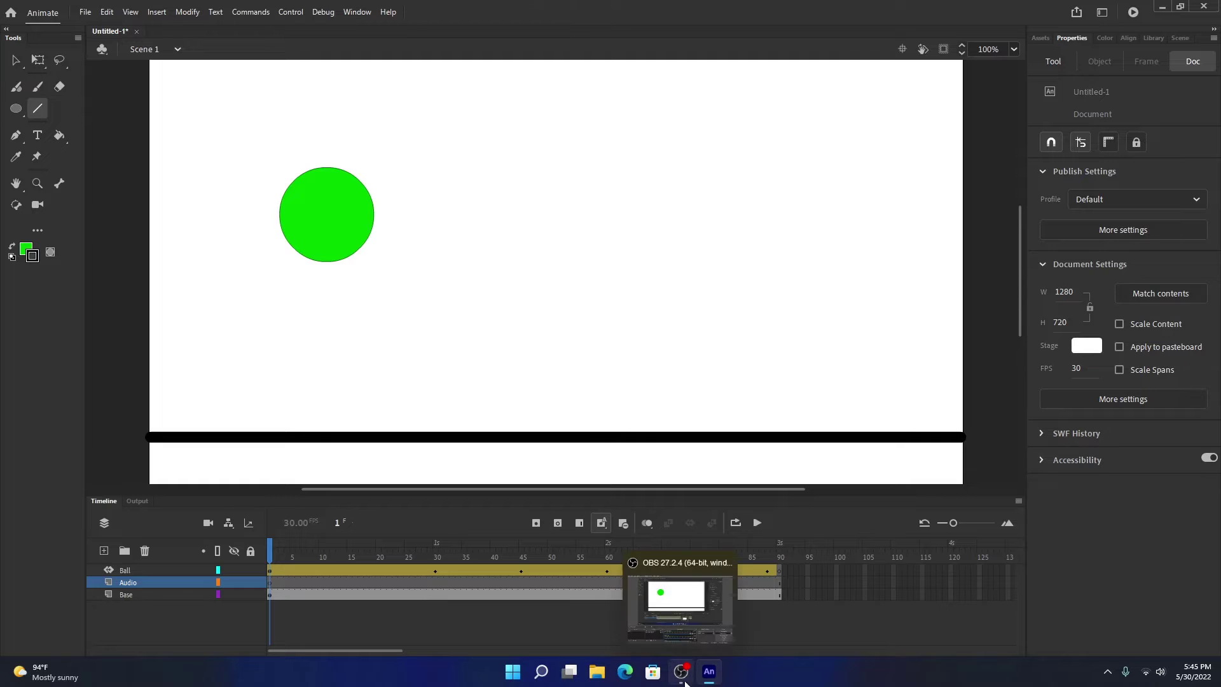
# Switch to the Edge browser and search the web for "ball bouncing sound effect free wav"
pyautogui.moveTo(714, 679)
pyautogui.click(626, 672)
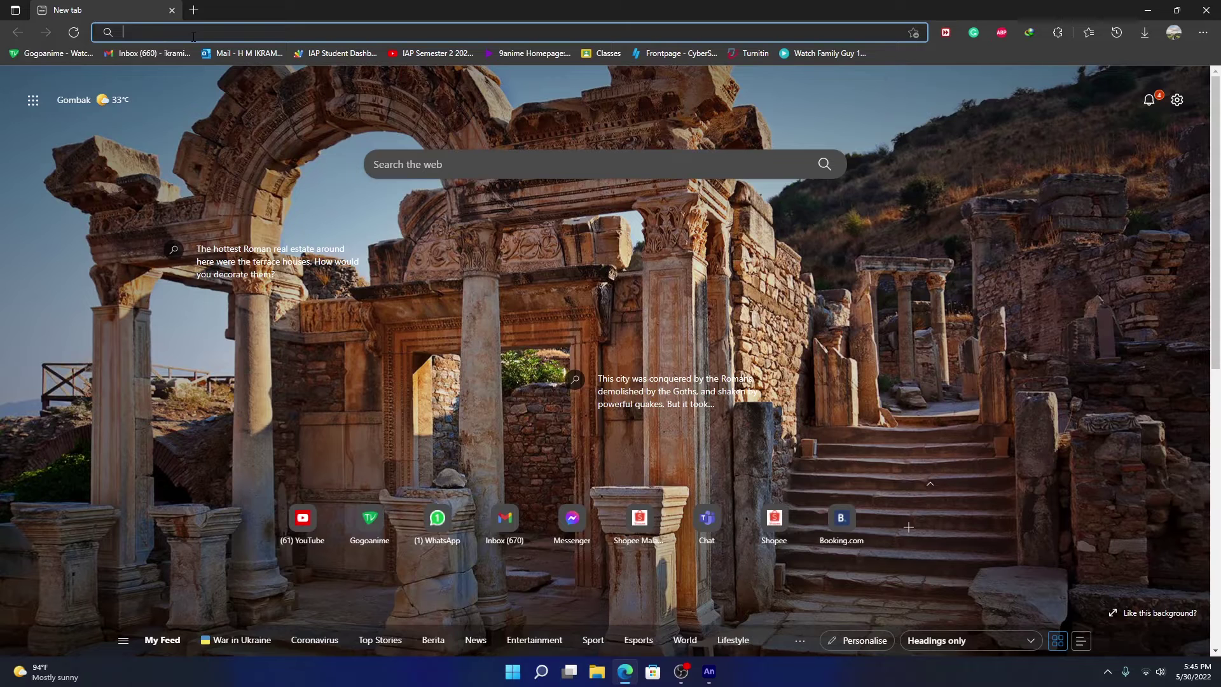
pyautogui.write('ball boun')
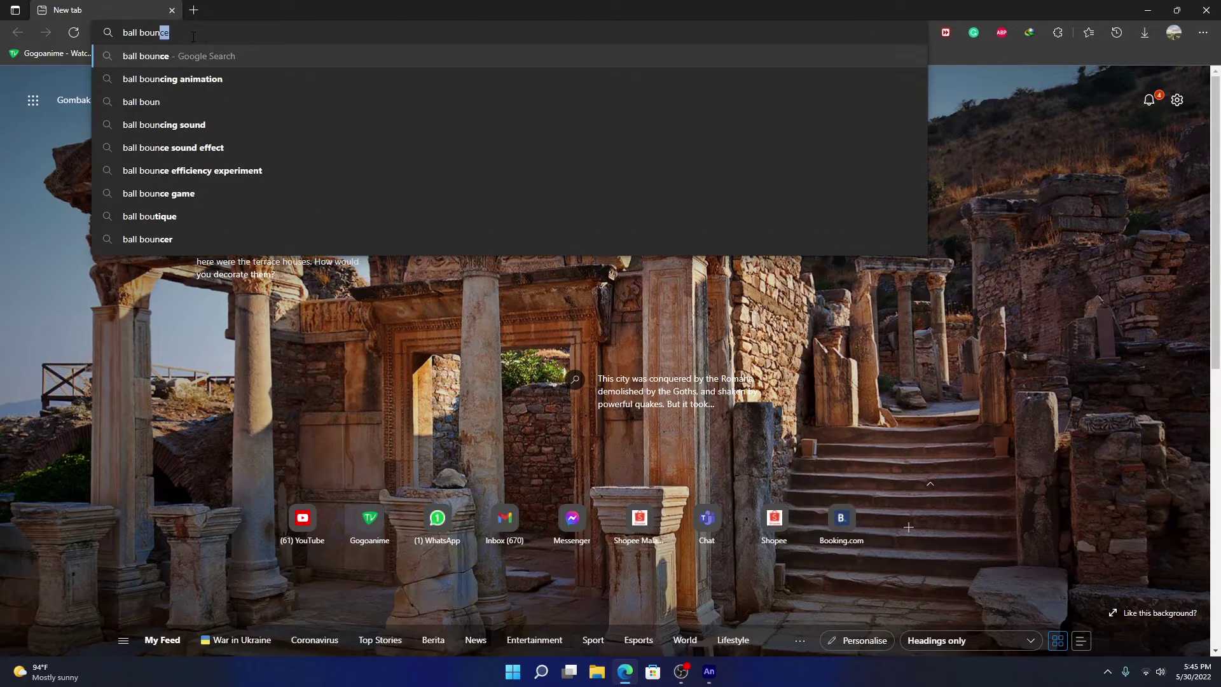
pyautogui.write('cing sound')
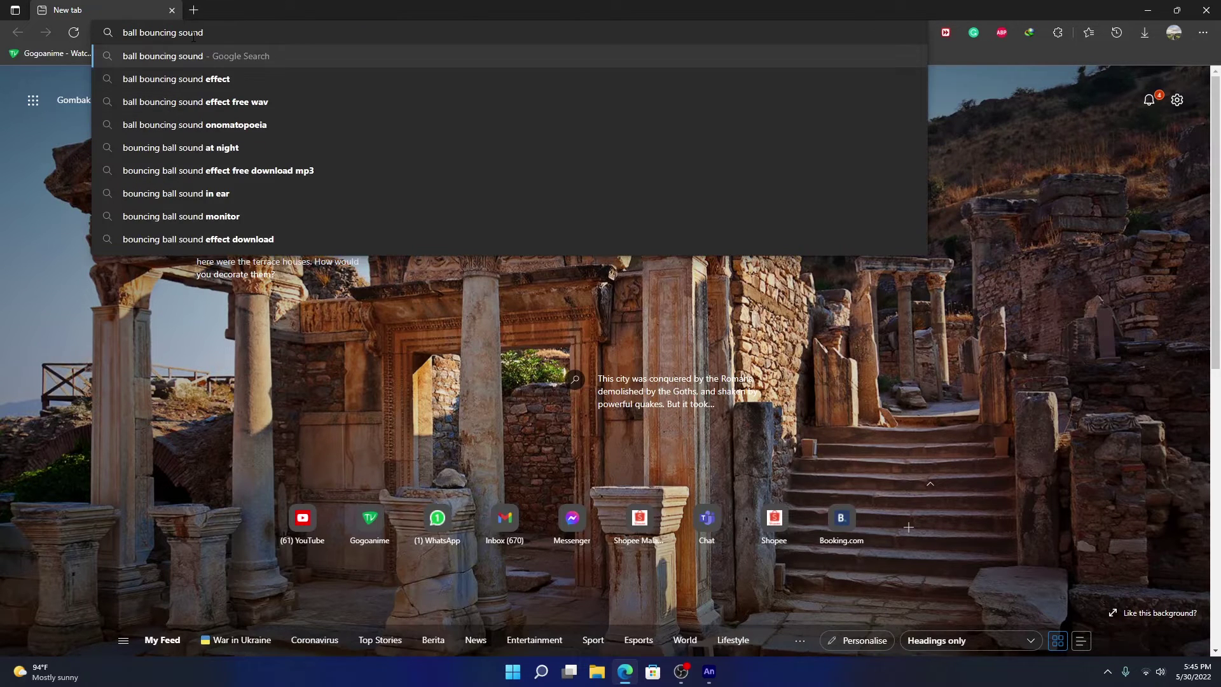
pyautogui.press('Down')
pyautogui.press('Down')
pyautogui.press('Return')
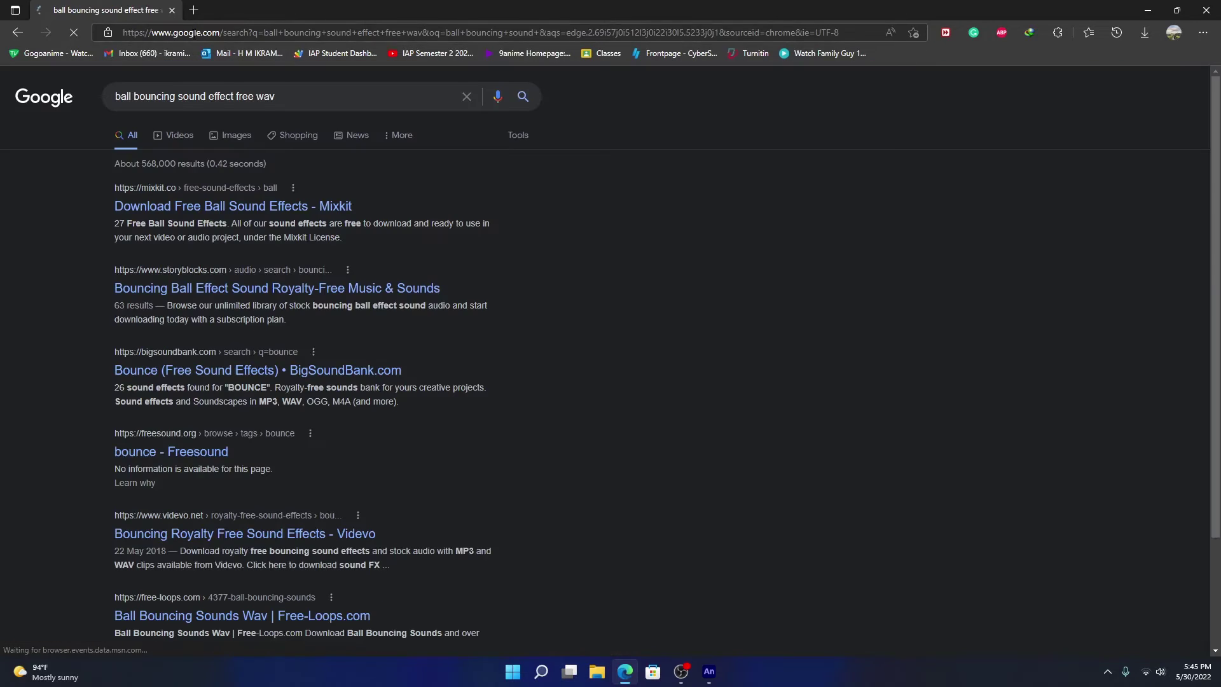
# Open Mixkit's free ball sound effects, preview Ball Hits Ball and Catch Ball while adjusting the system volume, and return to the search results
pyautogui.click(257, 205)
pyautogui.click(416, 419)
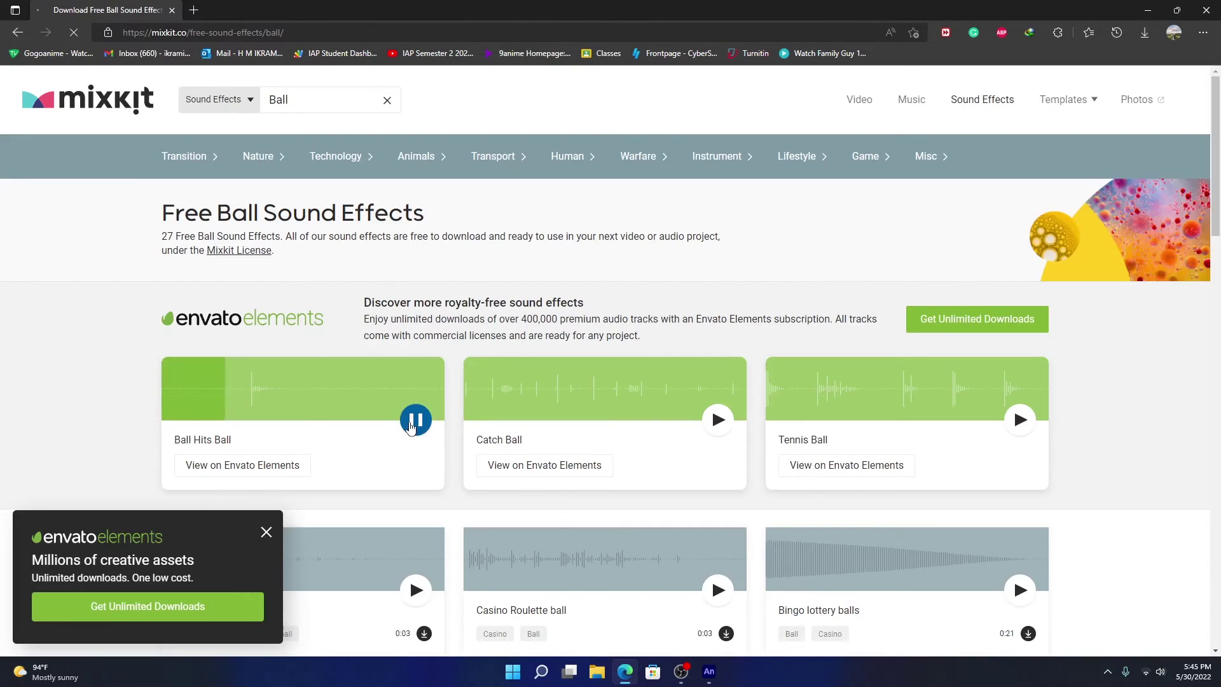
pyautogui.click(1160, 671)
pyautogui.click(1192, 594)
pyautogui.click(720, 418)
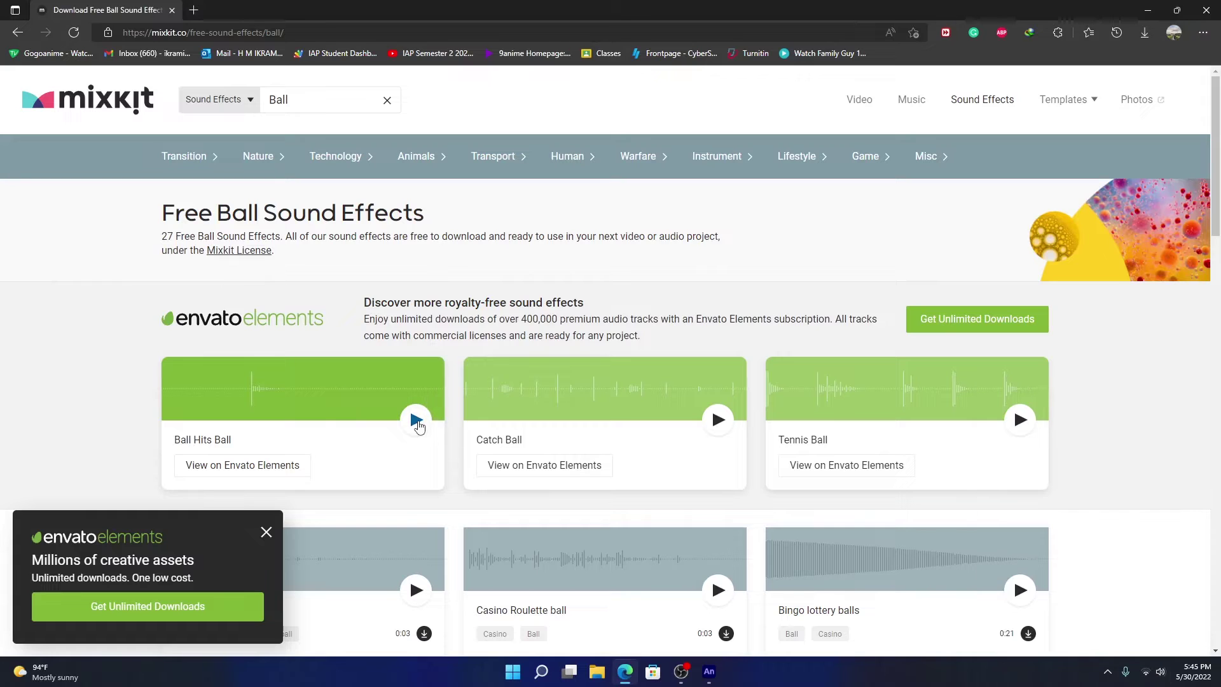
pyautogui.click(1160, 672)
pyautogui.click(1193, 590)
pyautogui.click(1078, 478)
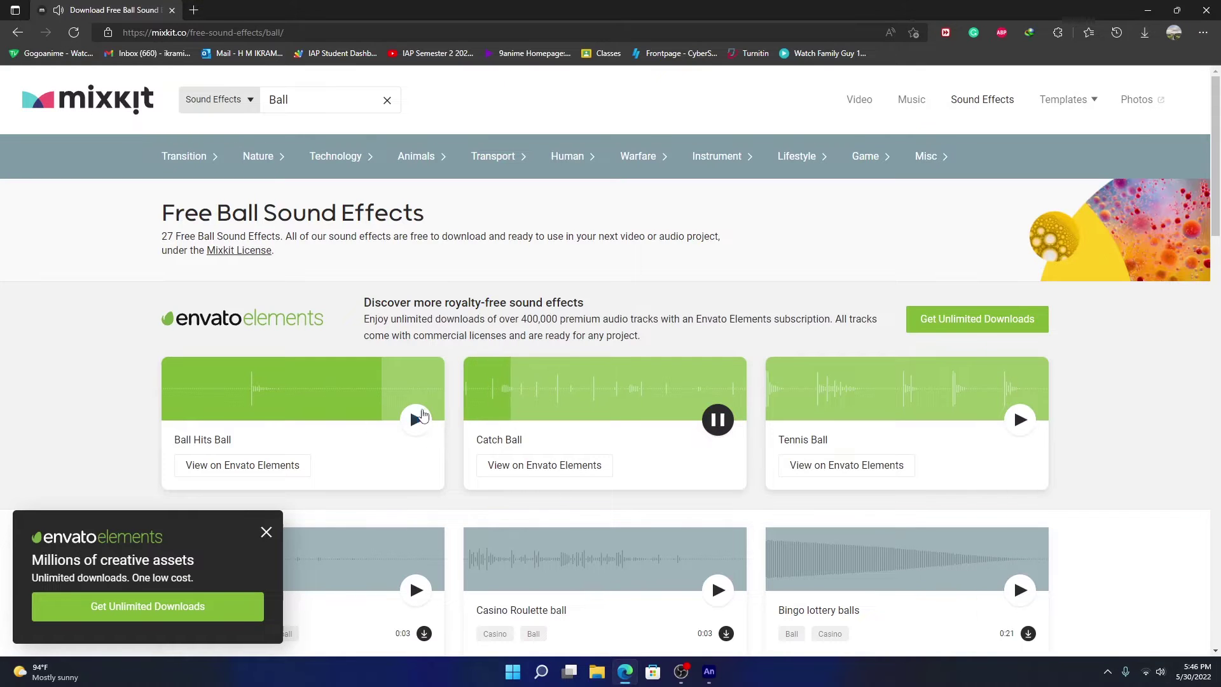
pyautogui.click(416, 420)
pyautogui.scroll(-4, 420, 417)
pyautogui.scroll(4, 713, 468)
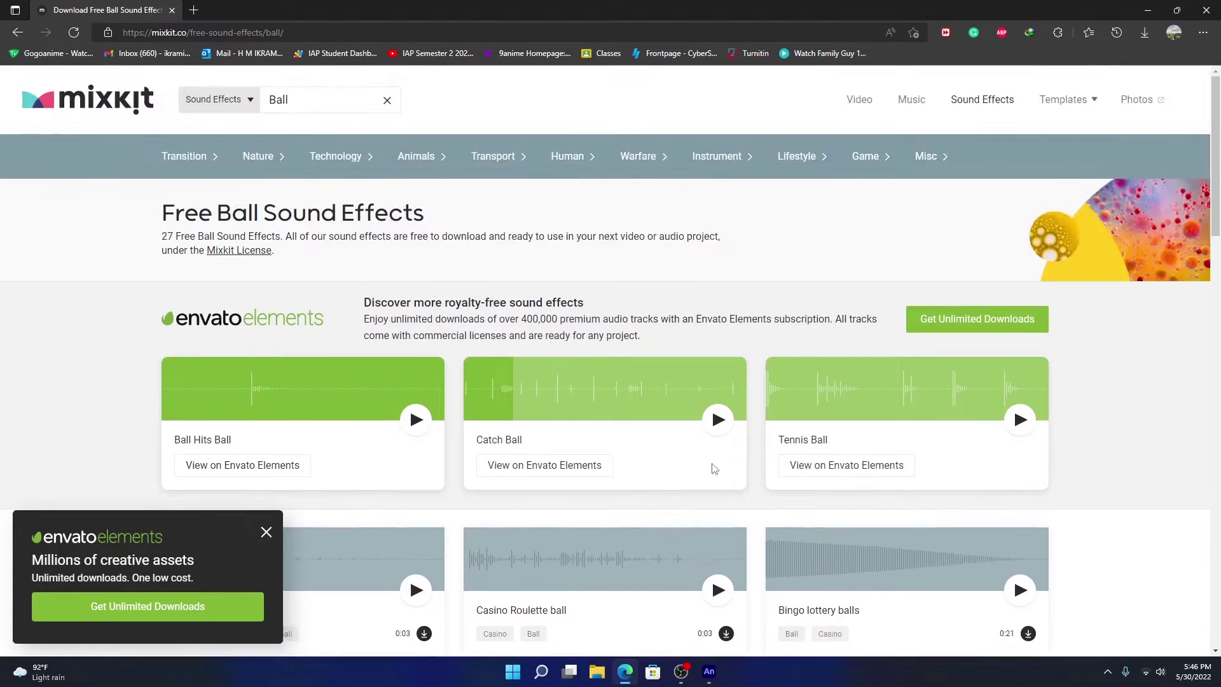
pyautogui.hotkey('alt', 'Left')
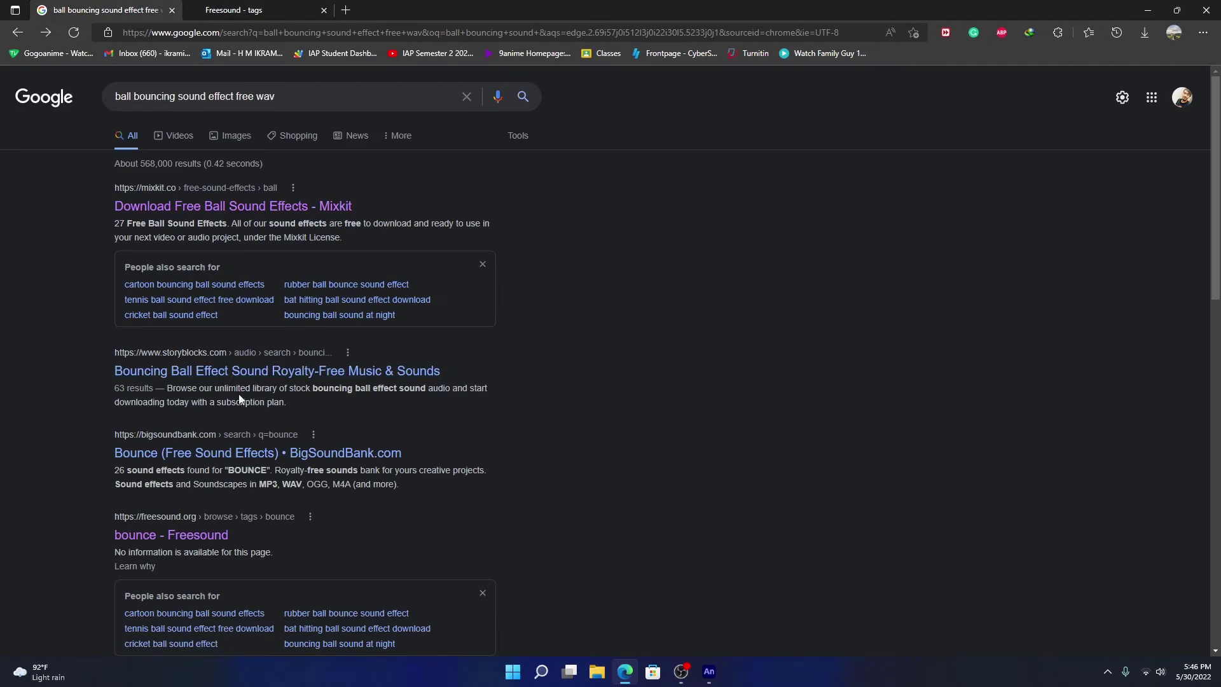
# Browse Freesound's bounce-tagged sounds and preview Bouncing Ball Falling, Small Ball Bouncing and Big Ball Bouncing on Storyblocks
pyautogui.middleClick(277, 371)
pyautogui.hotkey('ctrl', 'Tab')
pyautogui.scroll(-2, 310, 441)
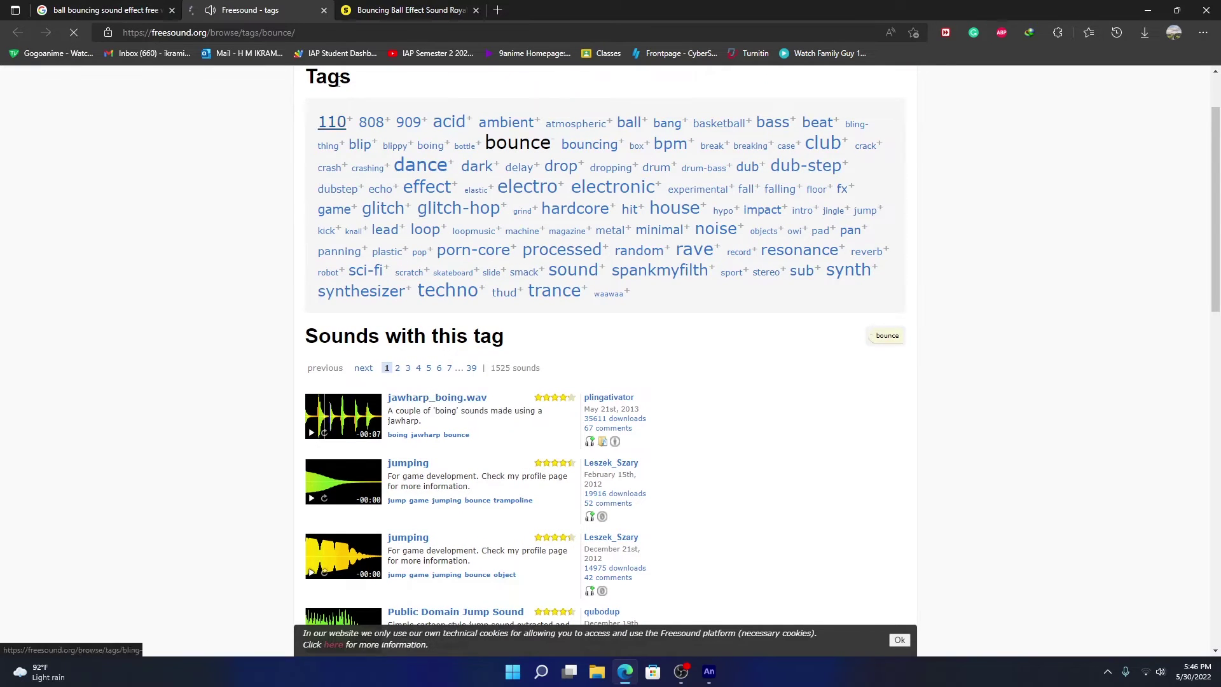
pyautogui.hotkey('ctrl', 'Tab')
pyautogui.click(169, 338)
pyautogui.click(164, 400)
pyautogui.click(168, 460)
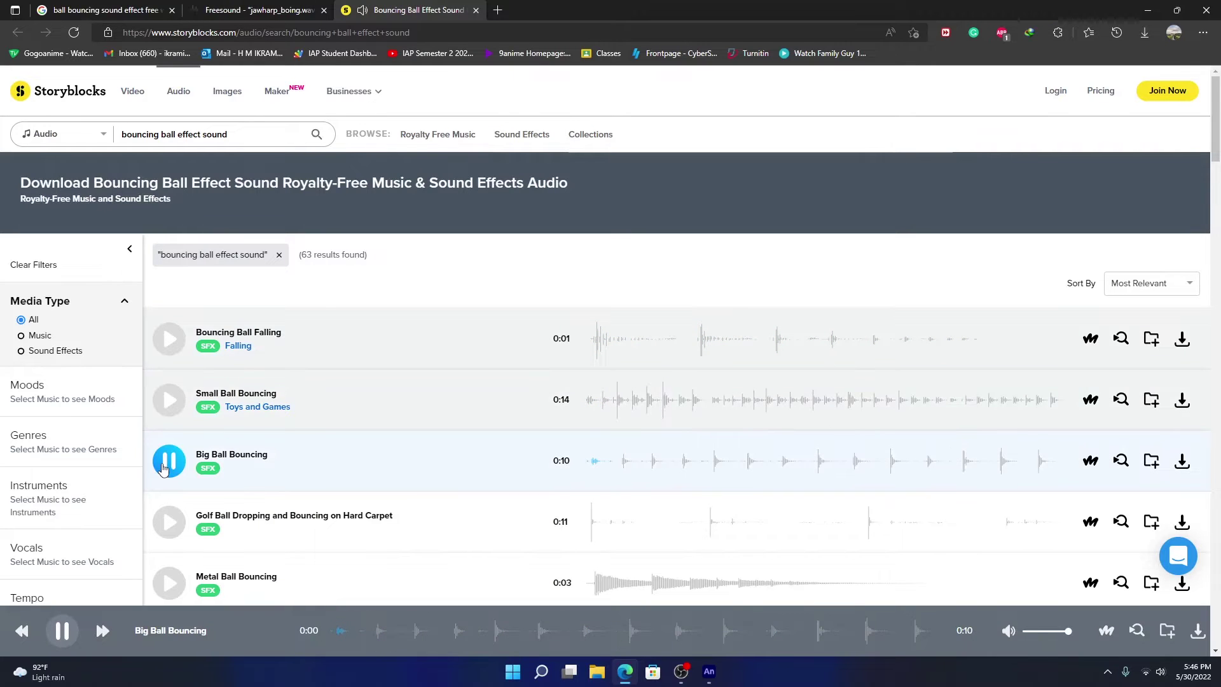
# Check the download options for jawharp_boing.wav on Freesound and Big Ball Bouncing on Storyblocks, and return to the search results
pyautogui.hotkey('ctrl', 'shift', 'Tab')
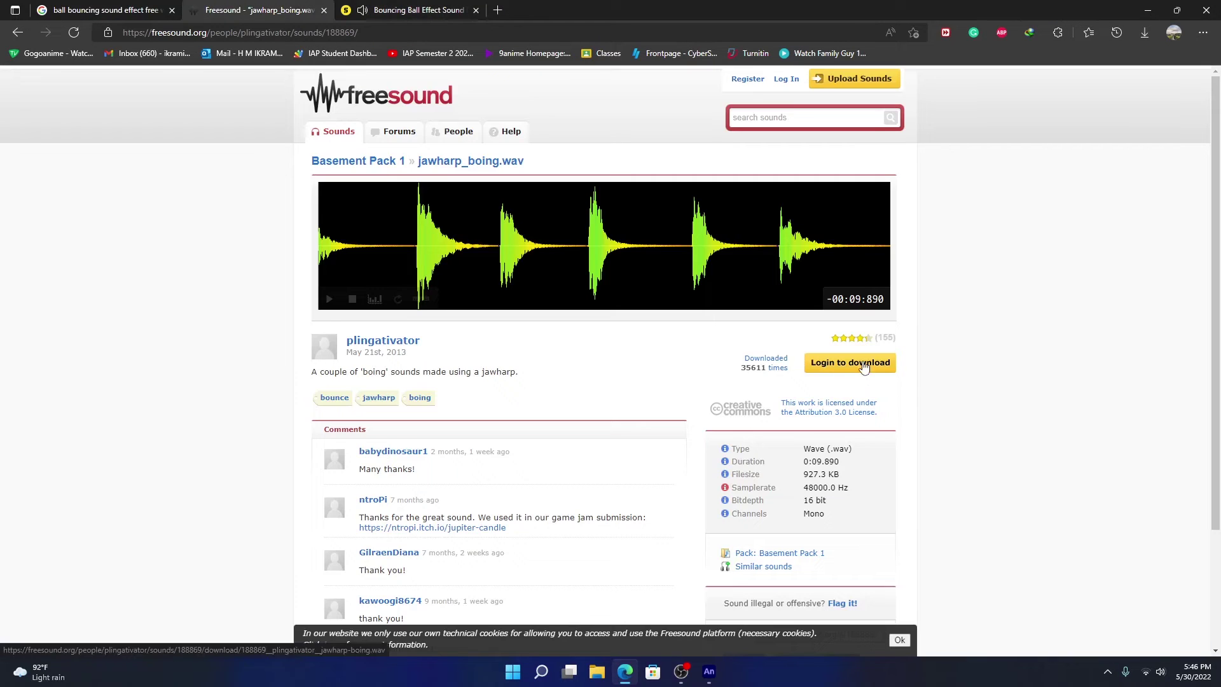
pyautogui.hotkey('ctrl', 'Tab')
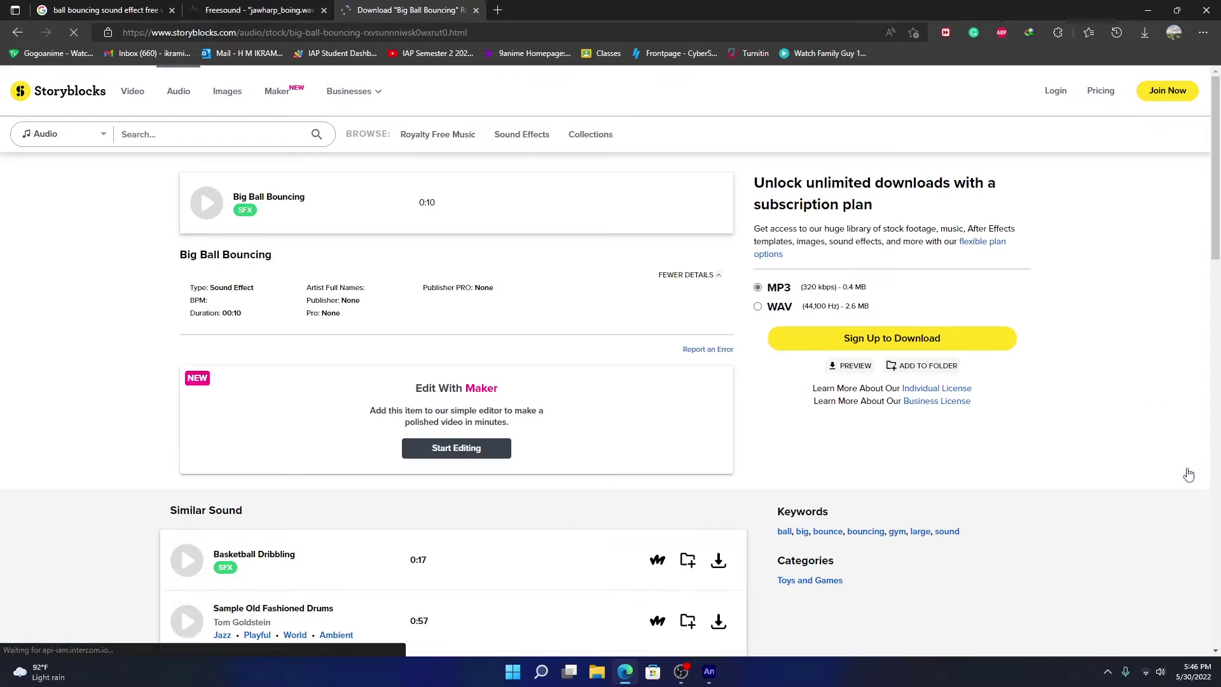
pyautogui.hotkey('ctrl', 'Tab')
# Open the Free-Loops page for Ball Bouncing Sounds, preview the sound effect, and return to the search results
pyautogui.scroll(-3, 235, 389)
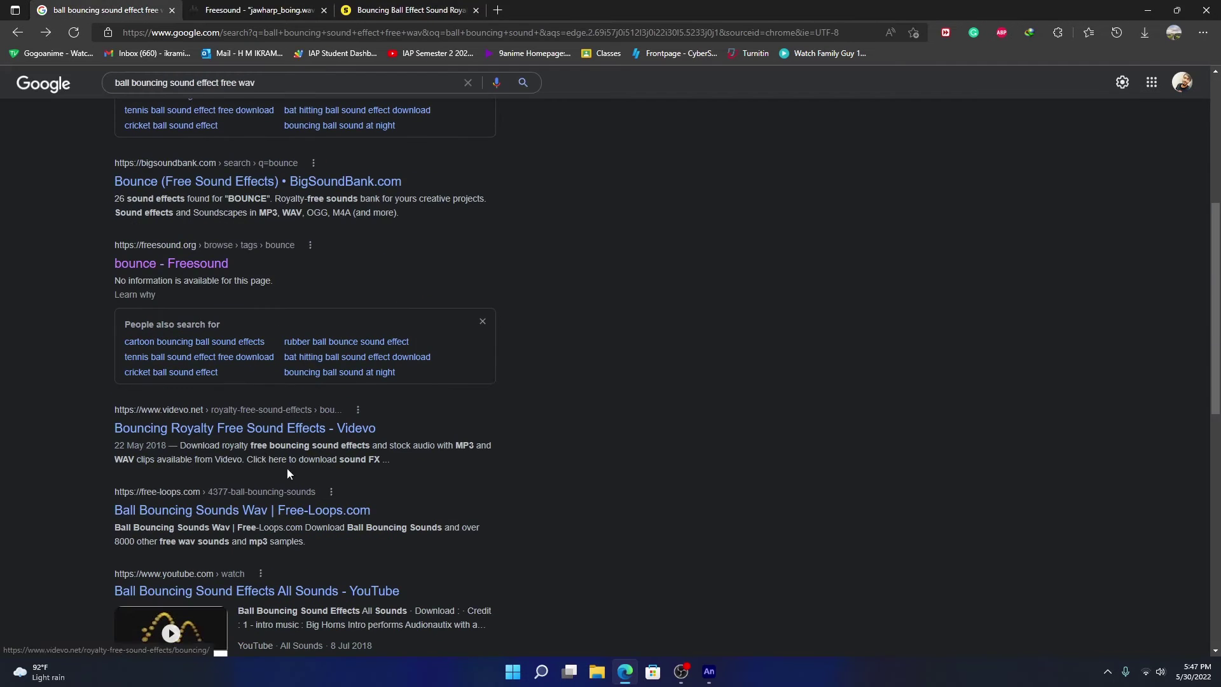
pyautogui.click(290, 510)
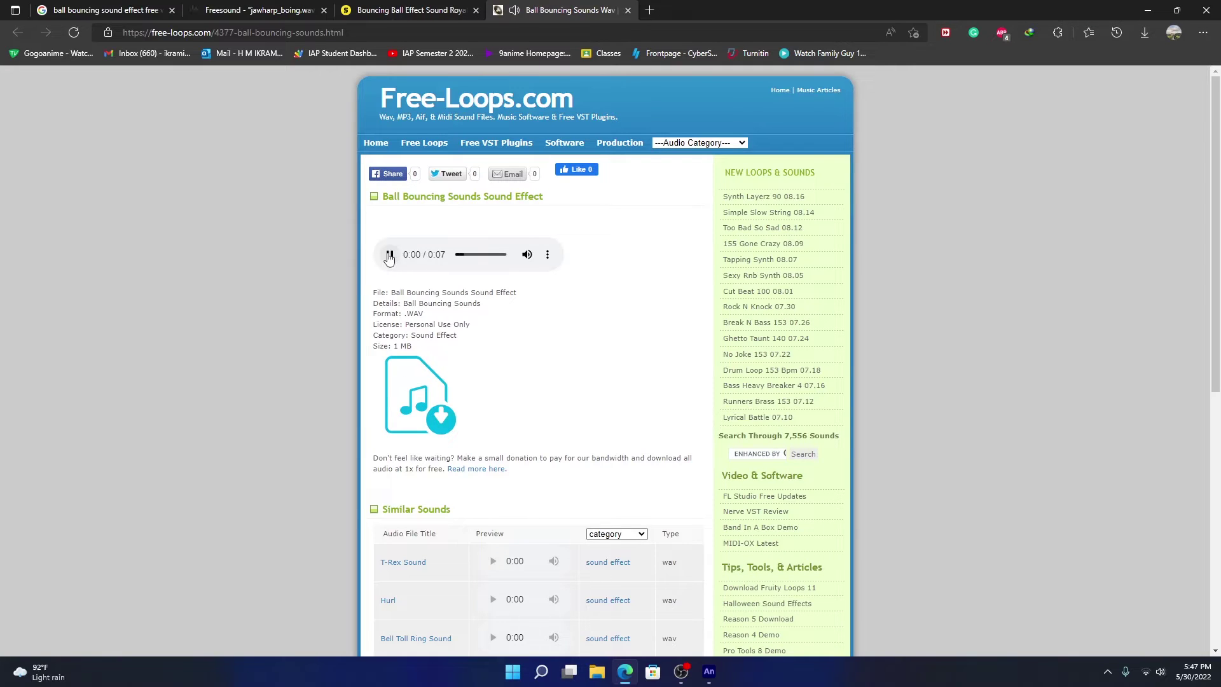
pyautogui.click(311, 10)
pyautogui.click(102, 9)
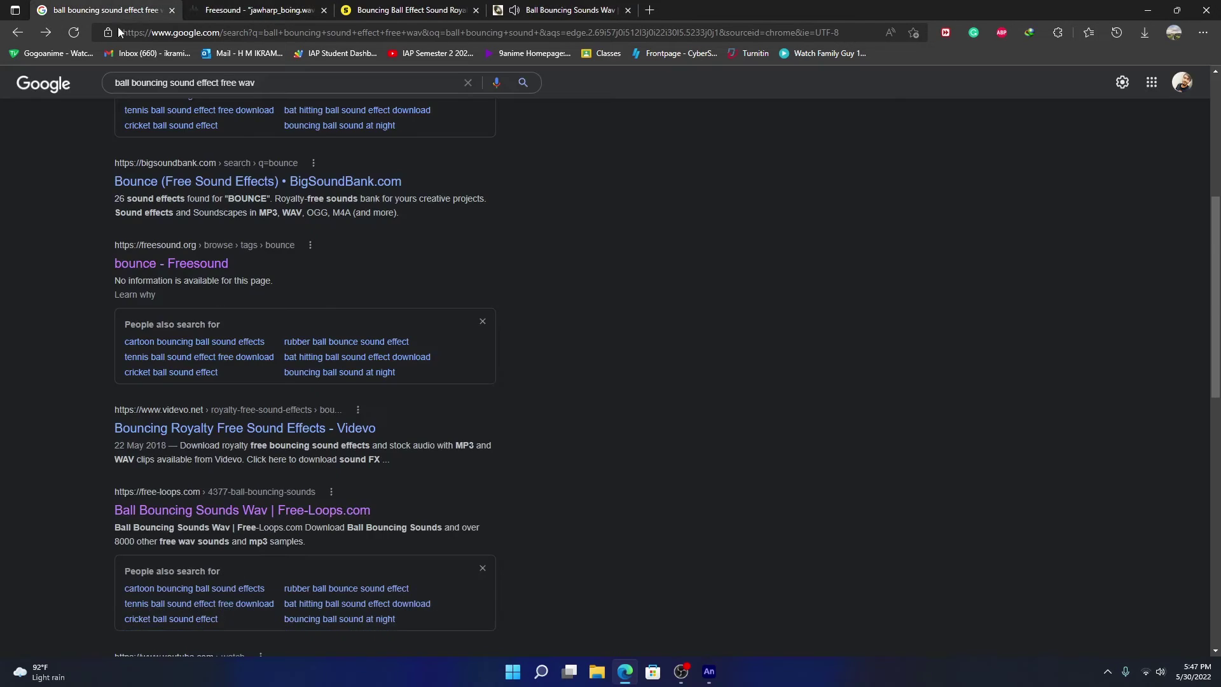
# Find the bouncing sound effects page on freesoundeffect.net in the search results and preview single bounce ball on concrete and trampo bounce lite 03
pyautogui.scroll(-3, 292, 350)
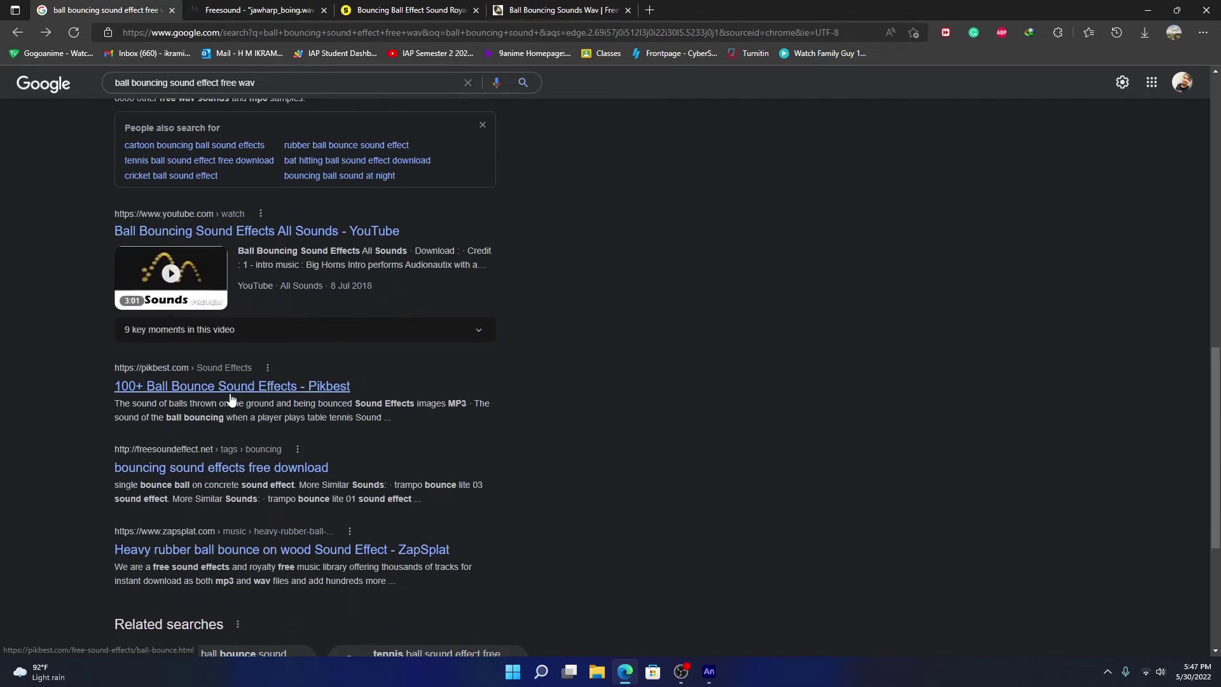
pyautogui.scroll(10, 246, 384)
pyautogui.scroll(-4, 246, 384)
pyautogui.scroll(-8, 242, 393)
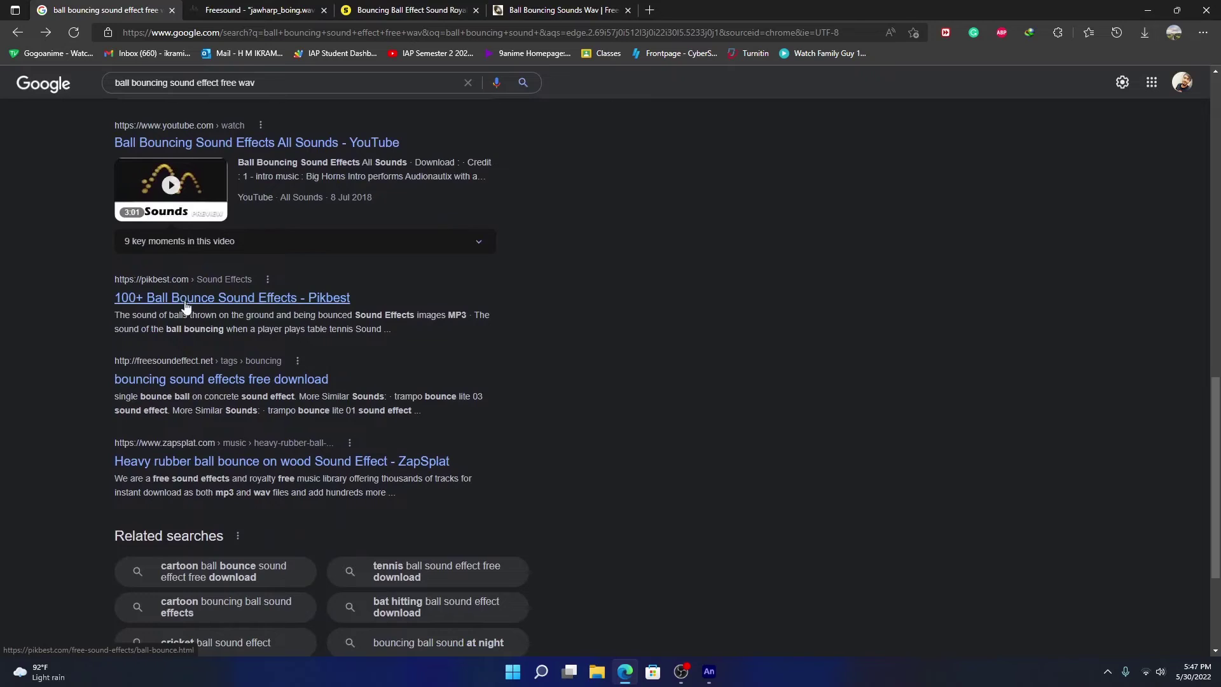
pyautogui.middleClick(214, 380)
pyautogui.click(700, 10)
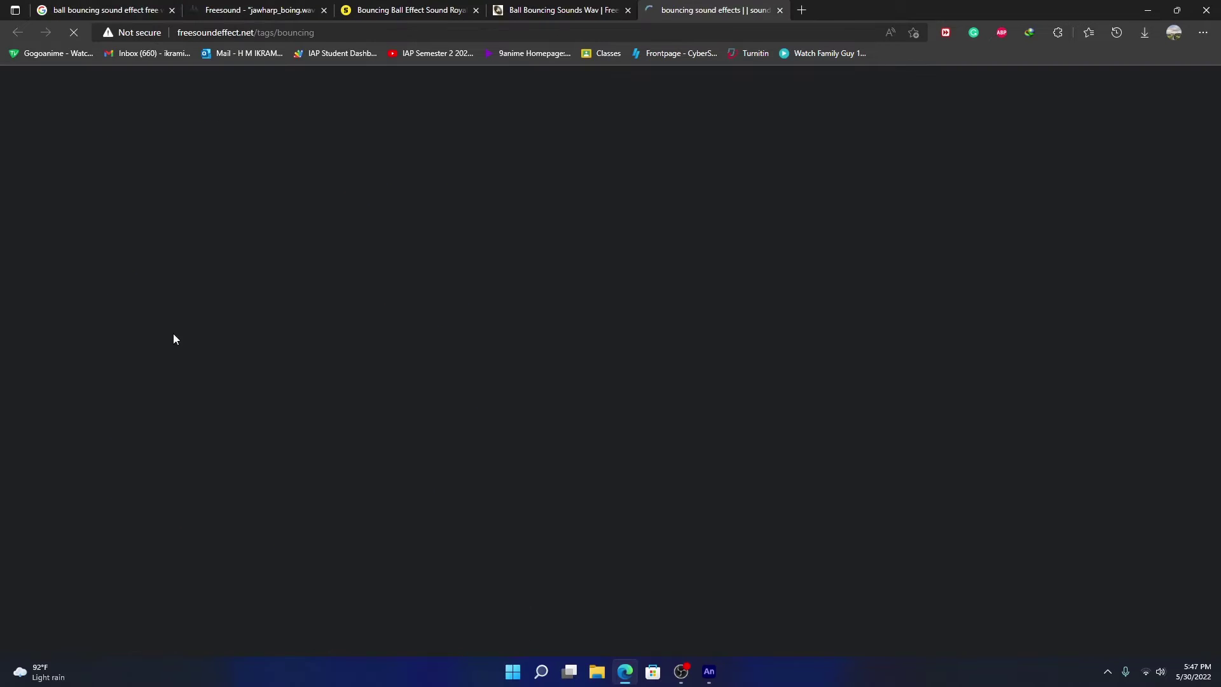
pyautogui.click(461, 293)
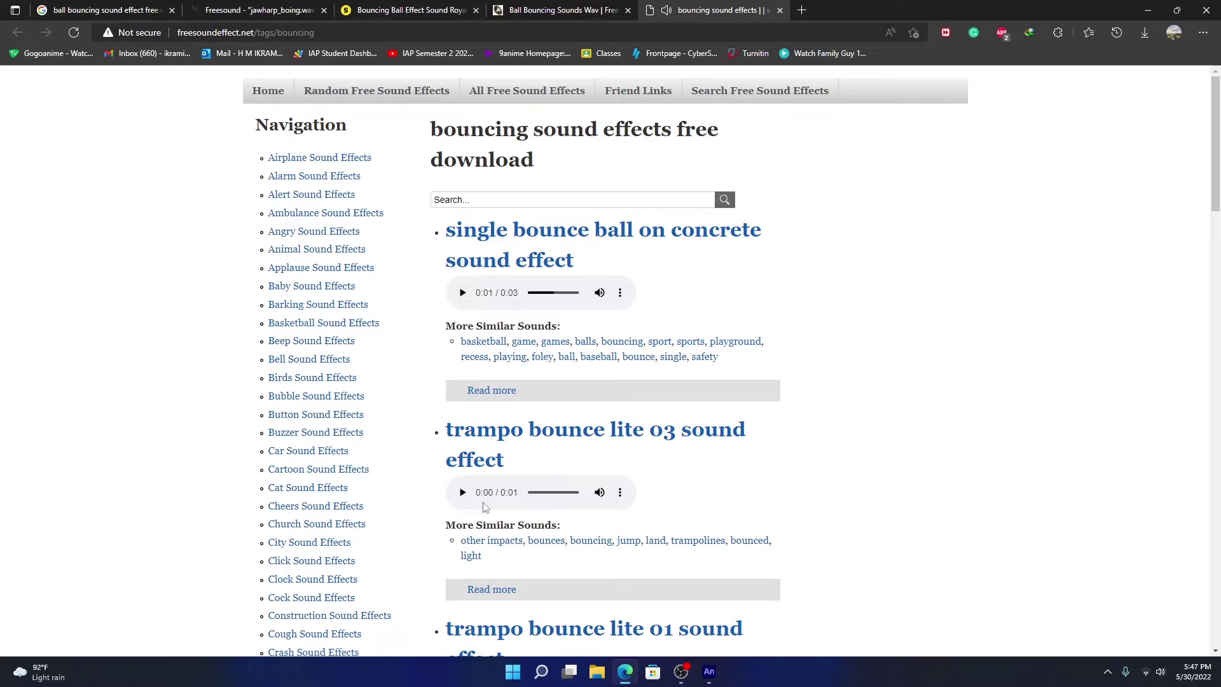
pyautogui.scroll(-3, 463, 568)
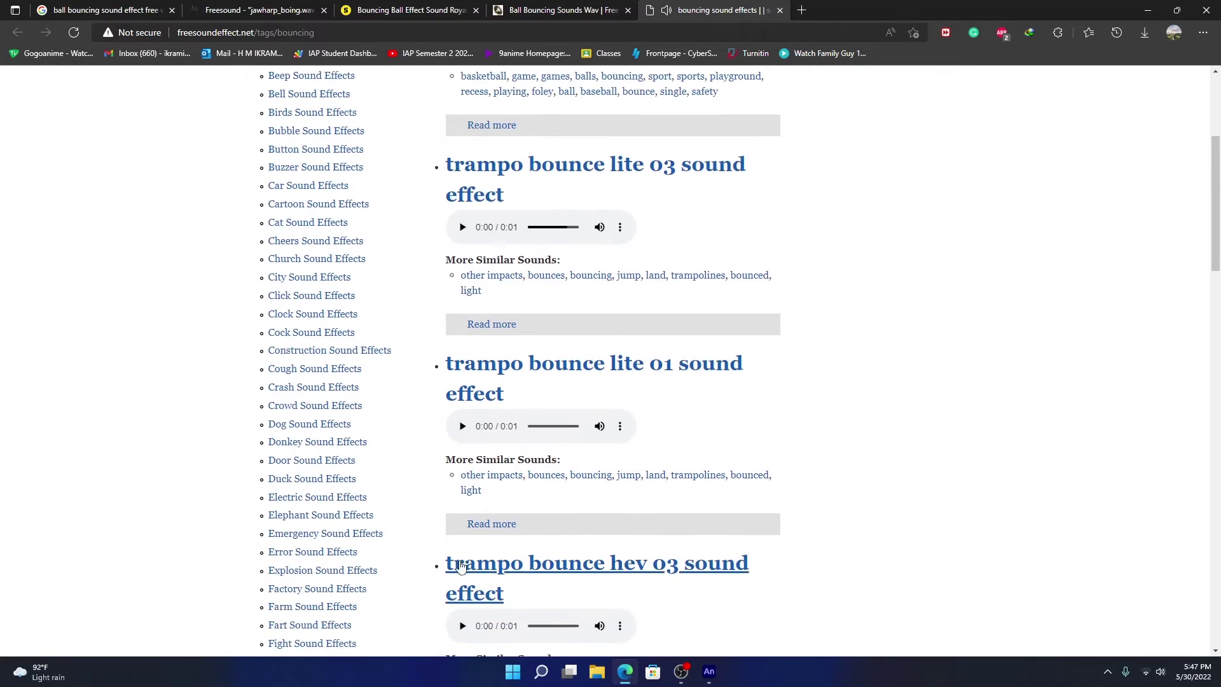
pyautogui.scroll(3, 445, 568)
# Return to the Free-Loops page for Ball Bouncing Sounds, preview the effect and download its WAV file in the Music category
pyautogui.hotkey('ctrl', 'shift', 'Tab')
pyautogui.click(390, 256)
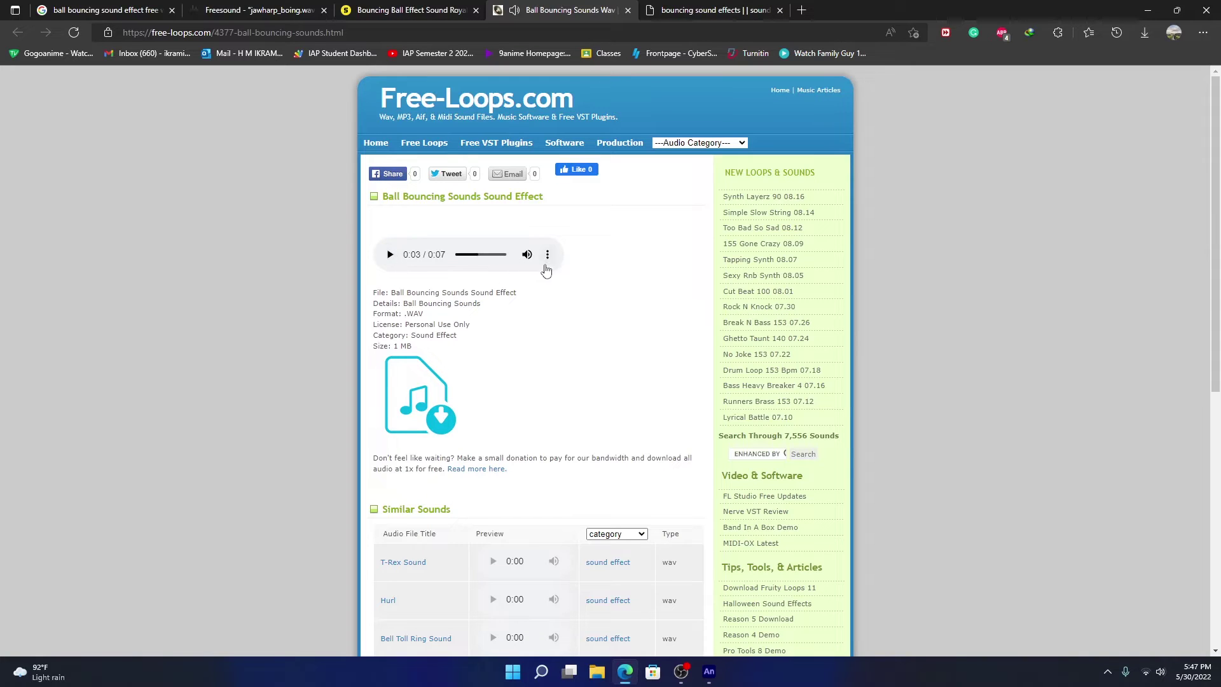
pyautogui.click(443, 430)
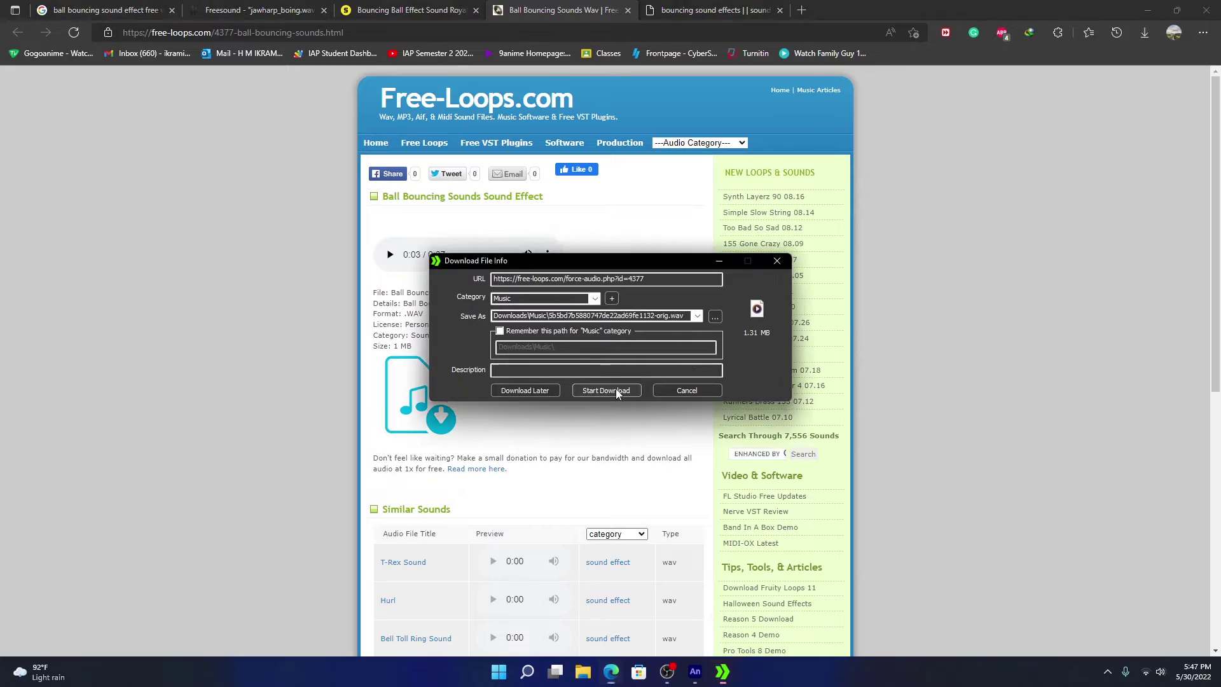
pyautogui.click(622, 390)
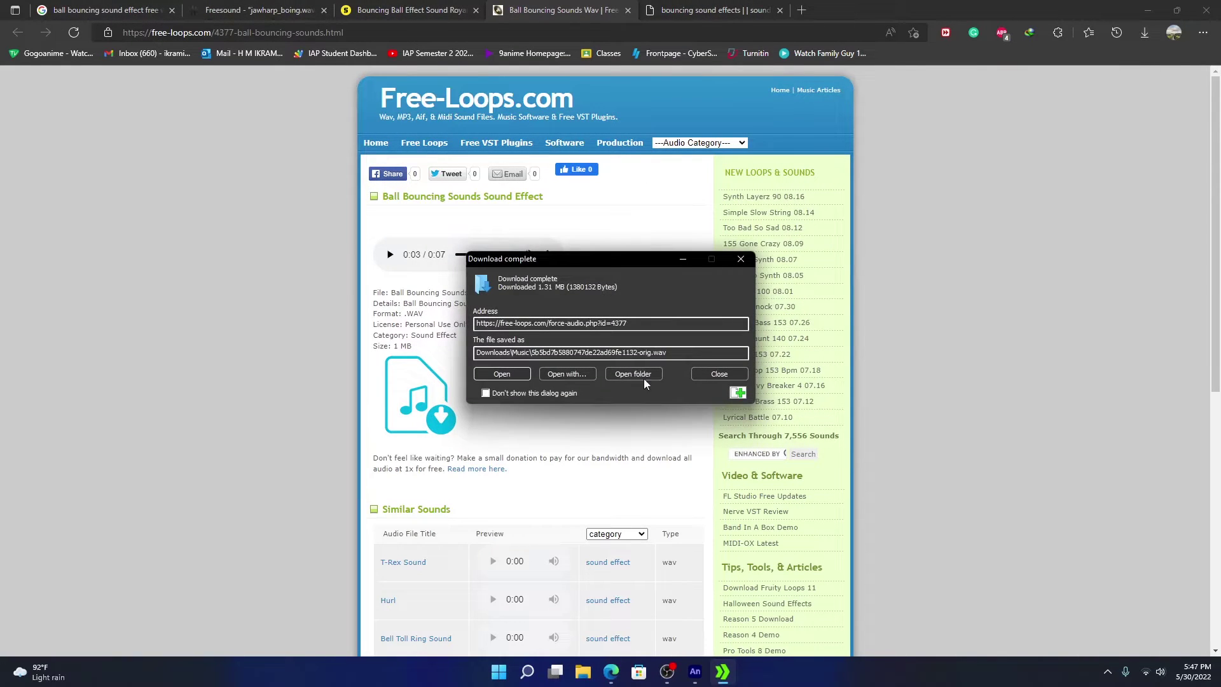
pyautogui.click(682, 258)
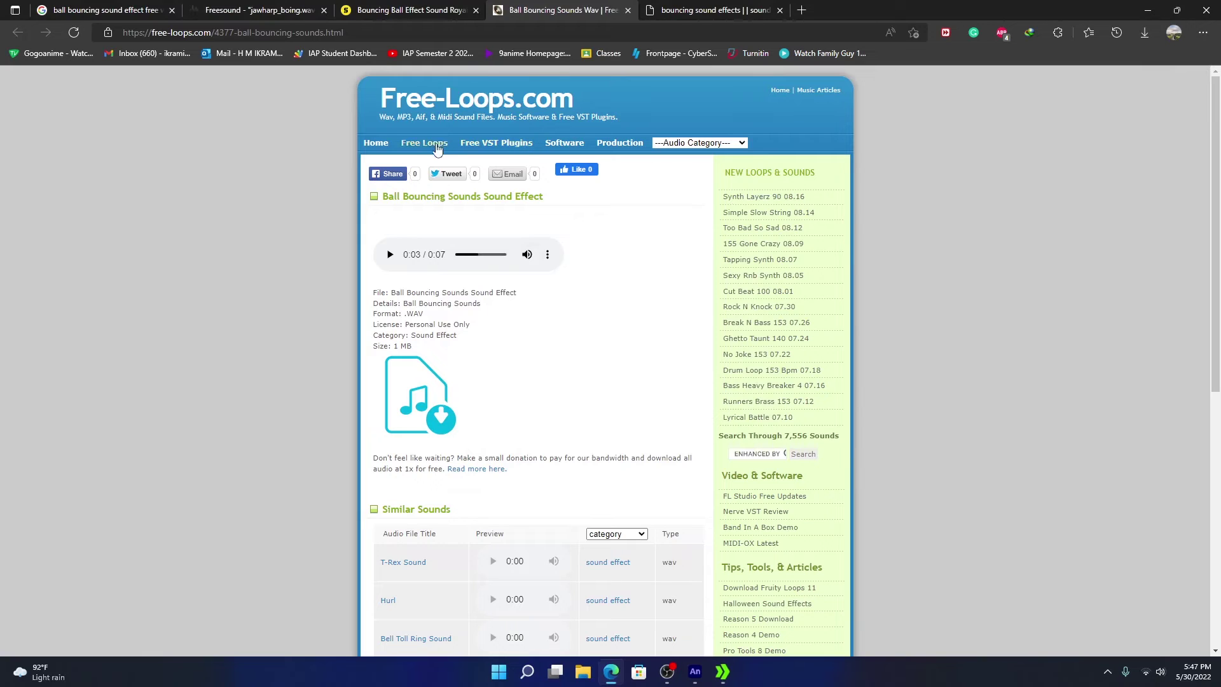
# Preview recently added drum loops on Free-Loops, including Rock N Knock and Ghetto Taunt 140, and check the download options for No Joke 153
pyautogui.click(437, 147)
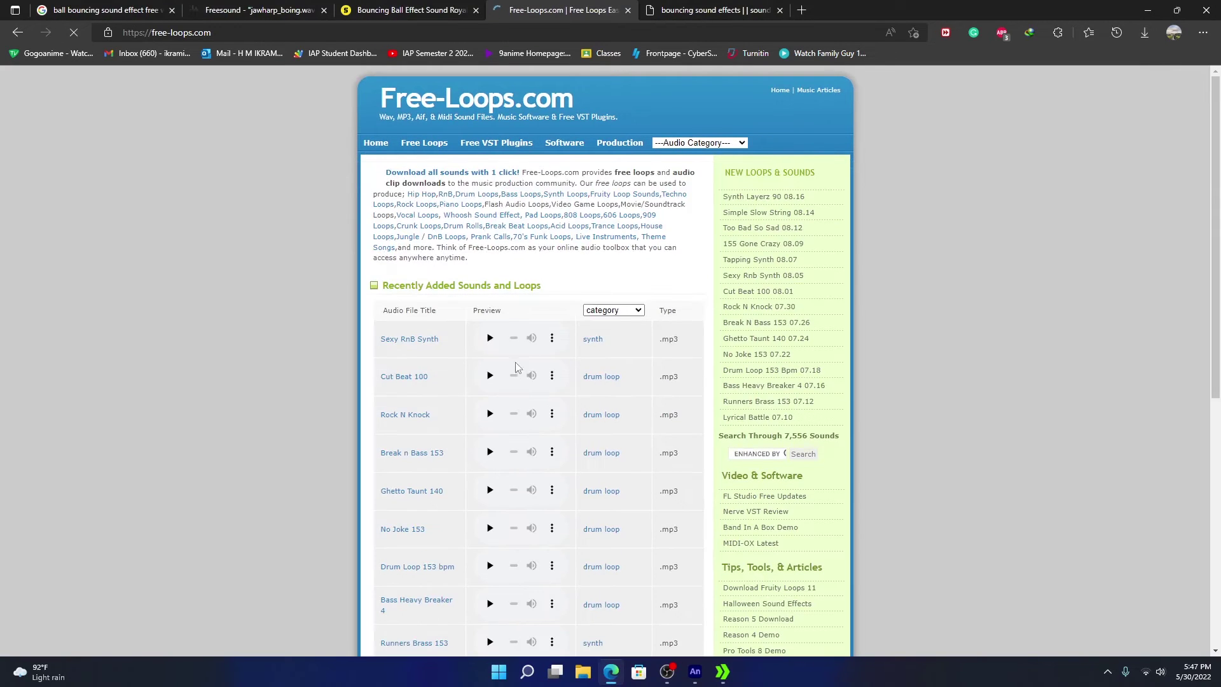
pyautogui.scroll(-4, 401, 354)
pyautogui.click(489, 316)
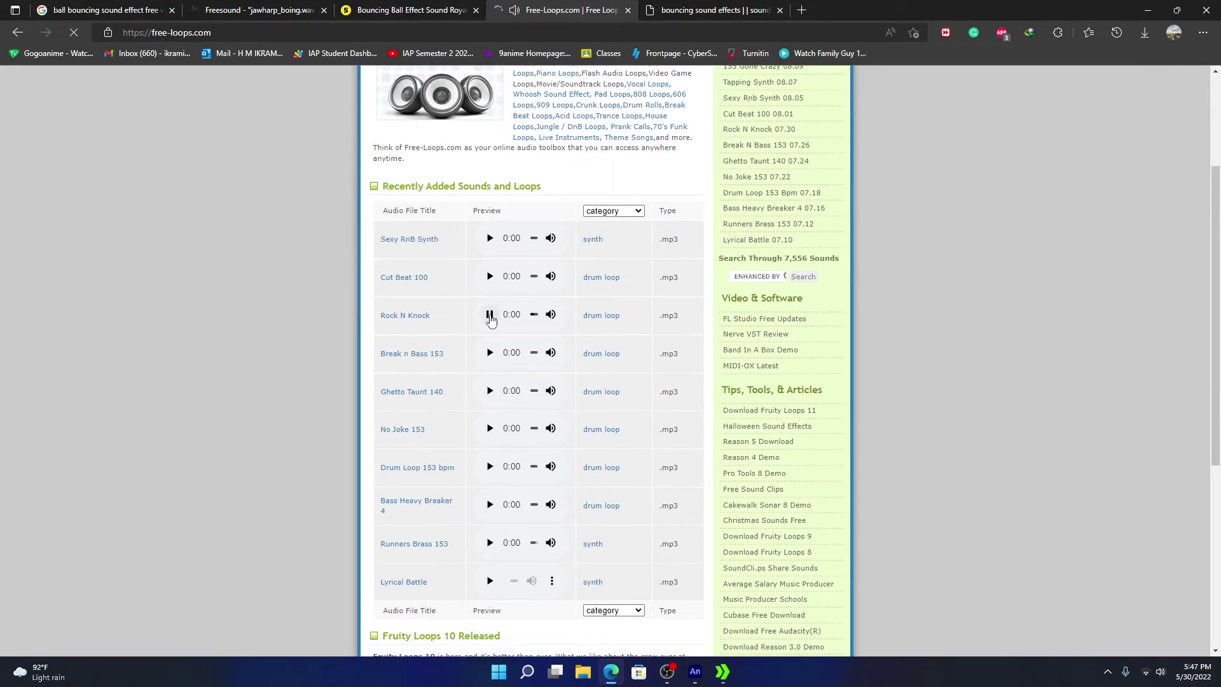
pyautogui.click(489, 360)
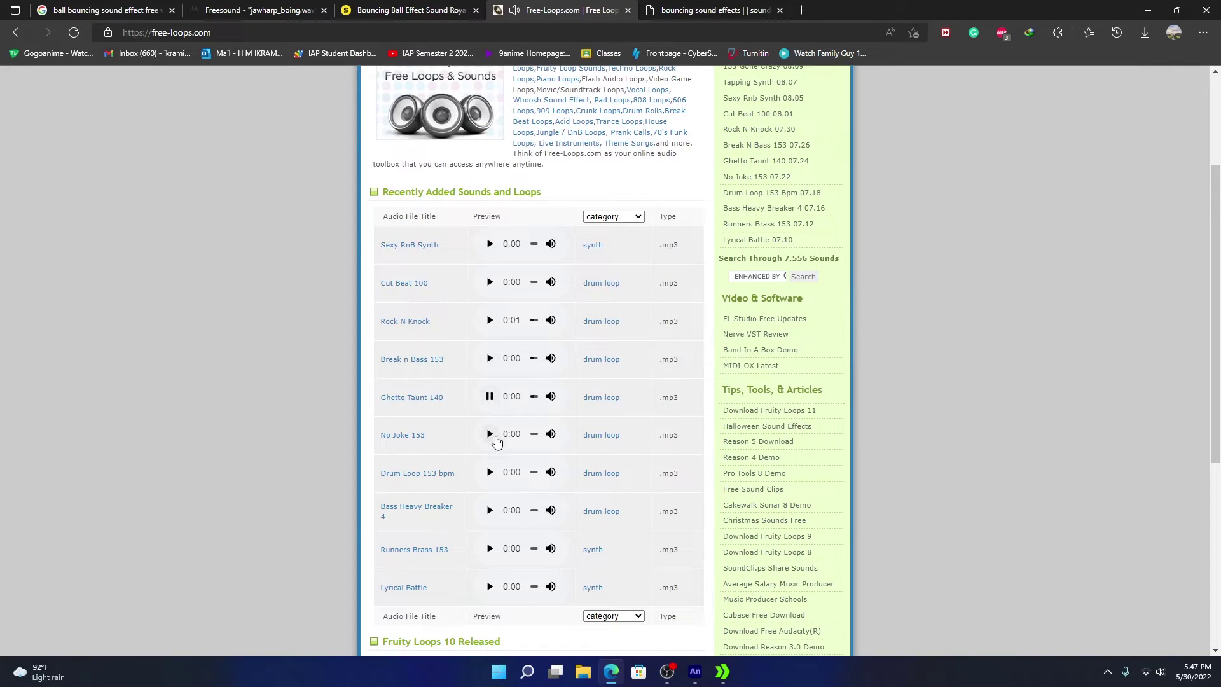
pyautogui.click(489, 474)
pyautogui.click(404, 436)
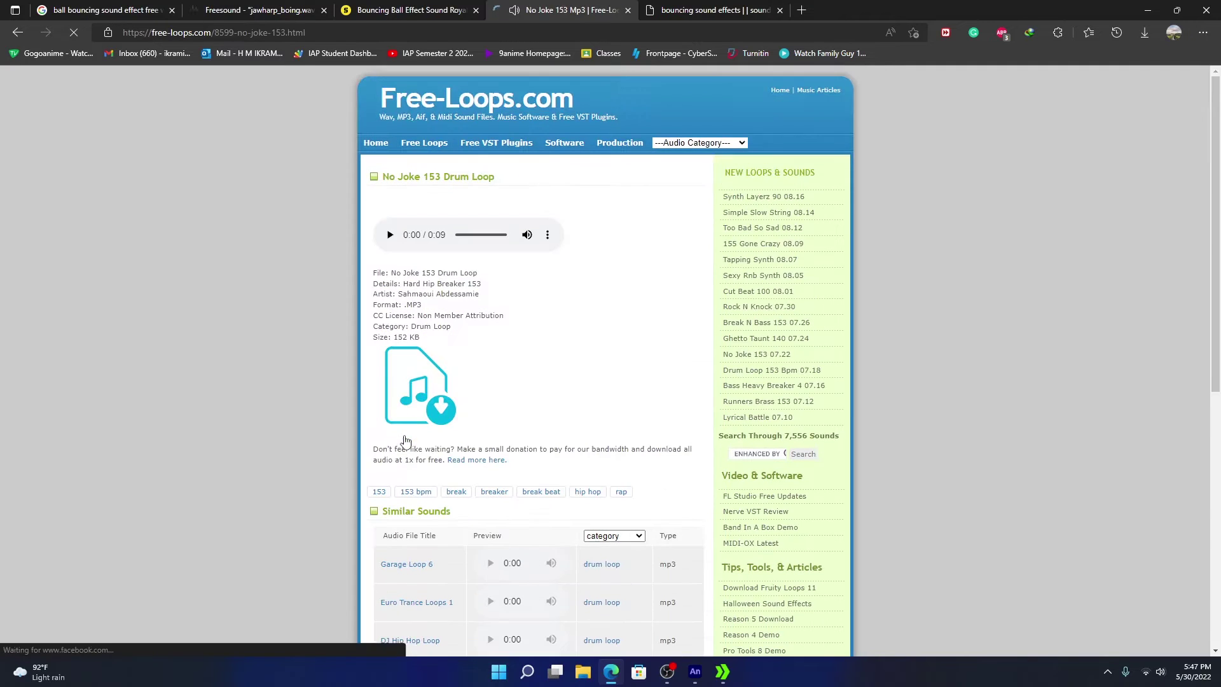
pyautogui.click(448, 425)
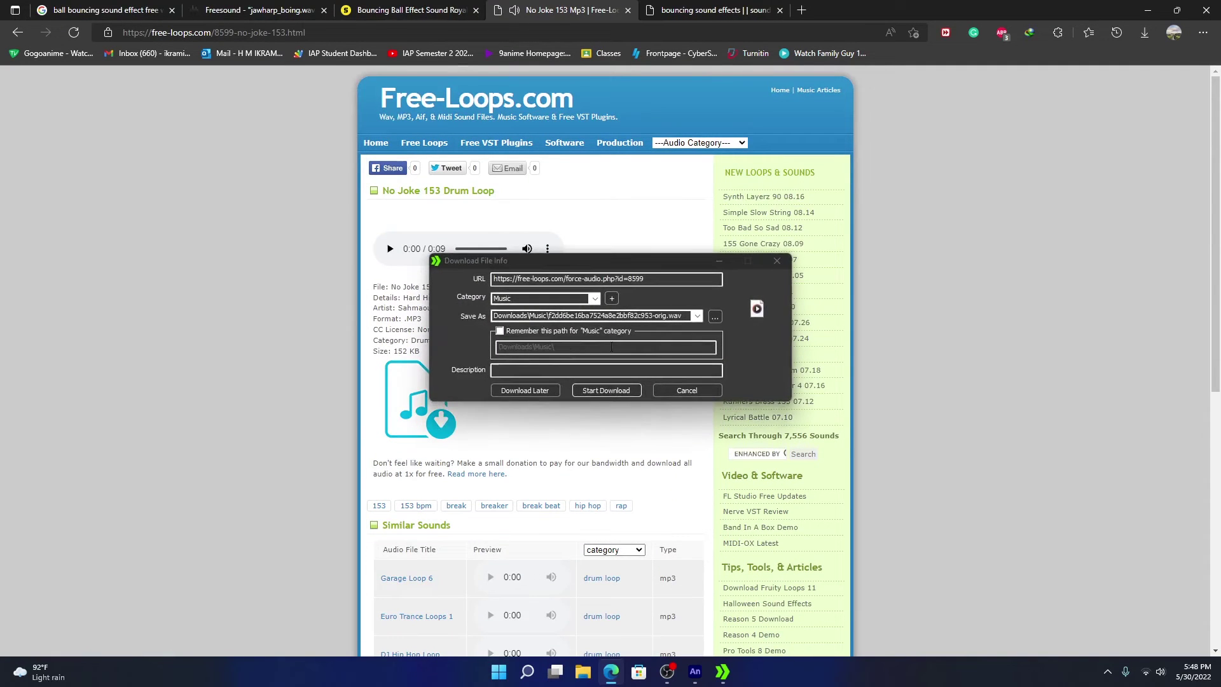
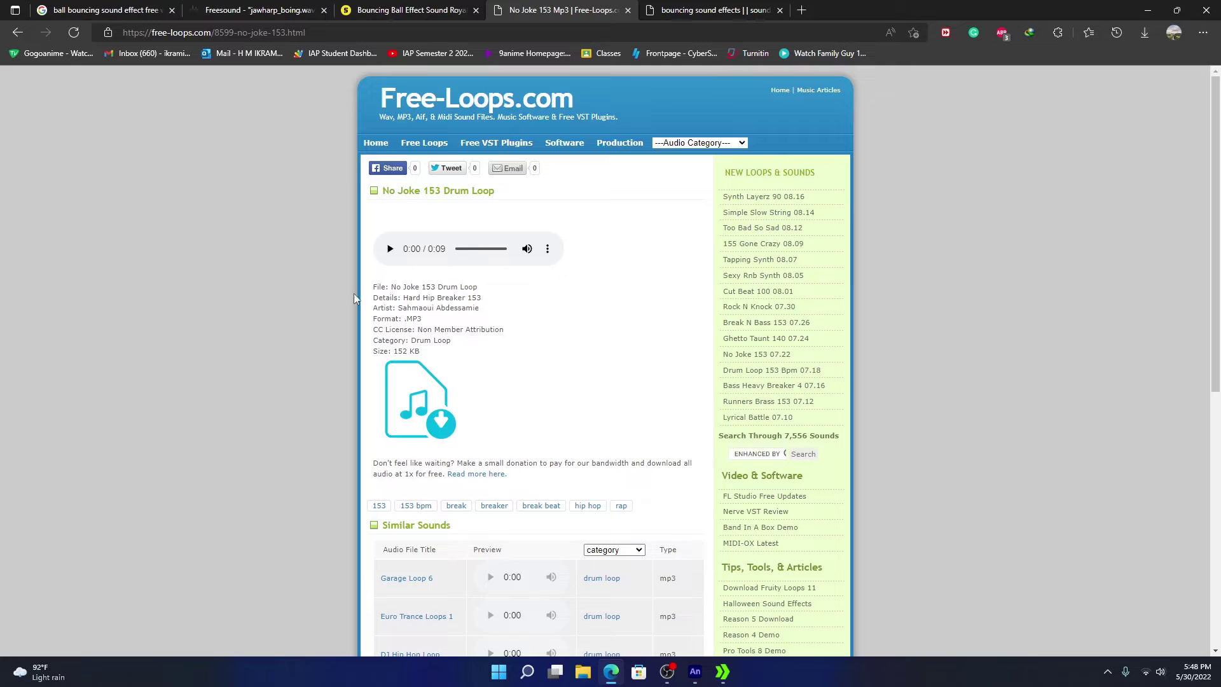
# Close the sound effect and search results pages in the browser, keeping only the No Joke 153 page open
pyautogui.click(693, 10)
pyautogui.click(779, 10)
pyautogui.click(472, 10)
pyautogui.click(476, 10)
pyautogui.click(324, 10)
pyautogui.click(102, 11)
pyautogui.click(172, 10)
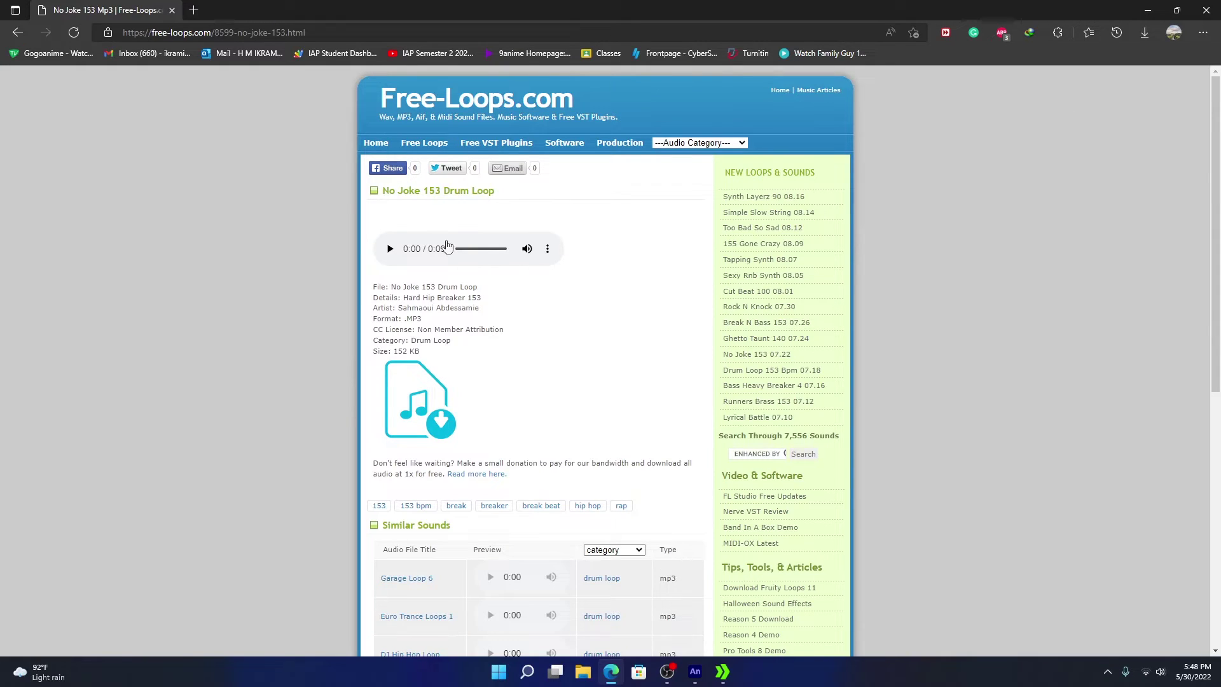
# Bring back the completed download's details and open the folder containing the bouncing ball WAV file
pyautogui.click(722, 671)
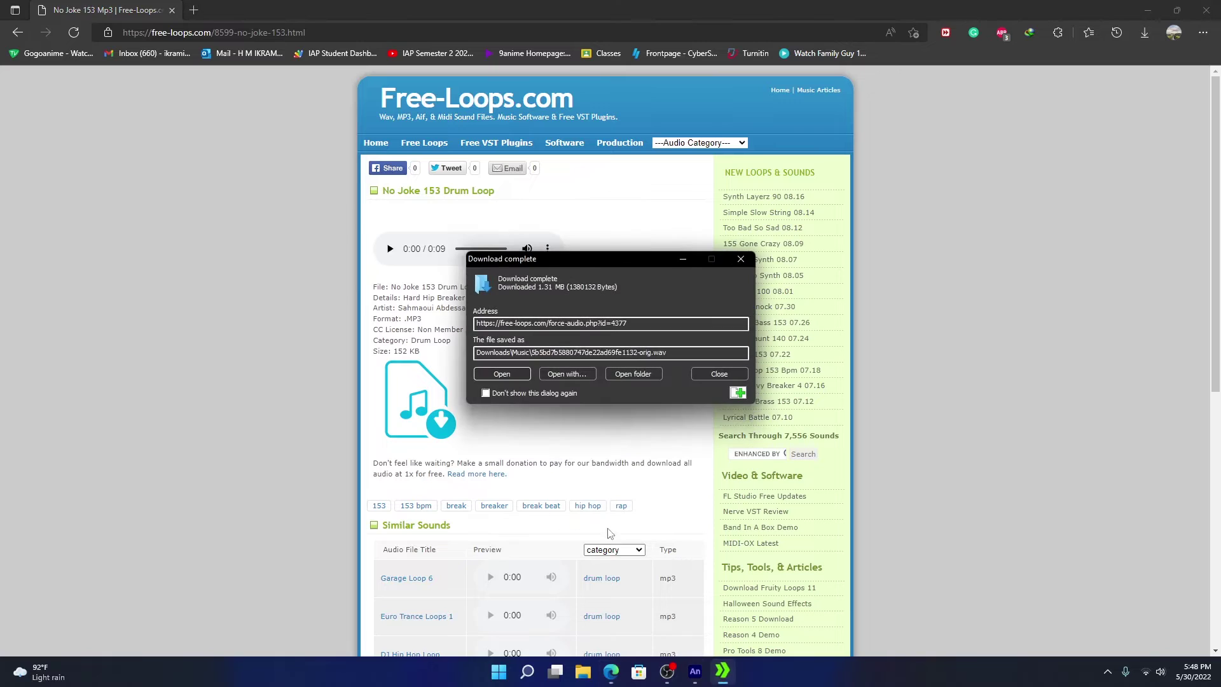
pyautogui.doubleClick(657, 354)
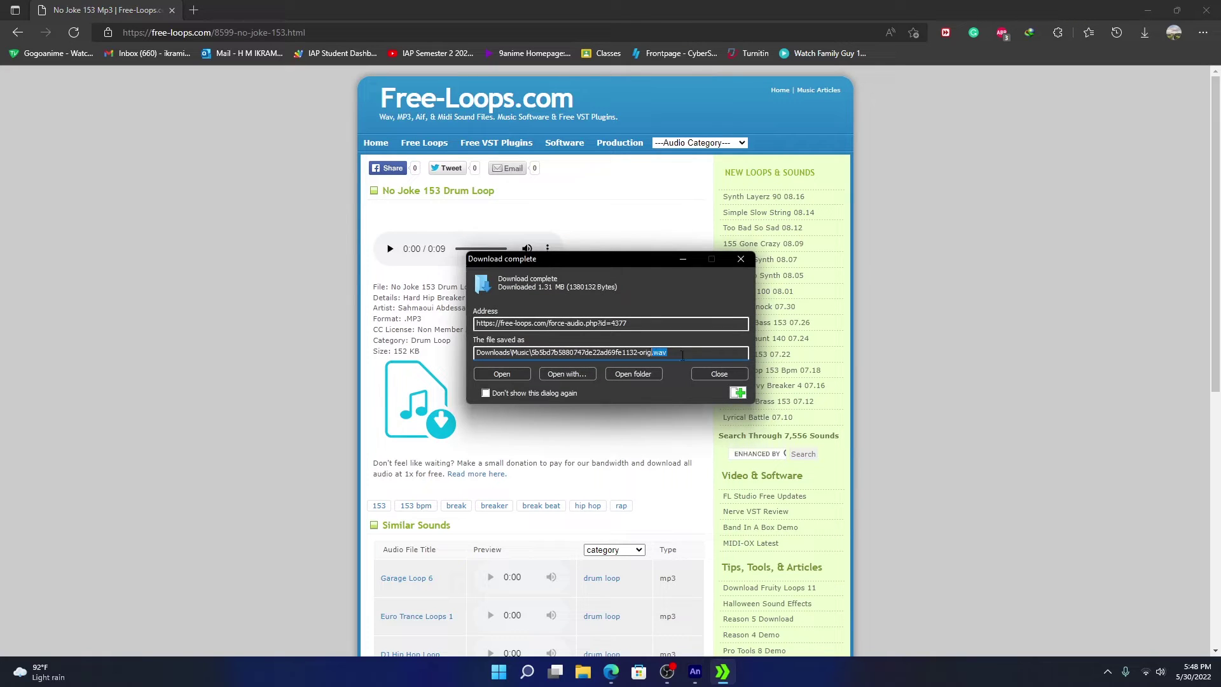
pyautogui.click(620, 373)
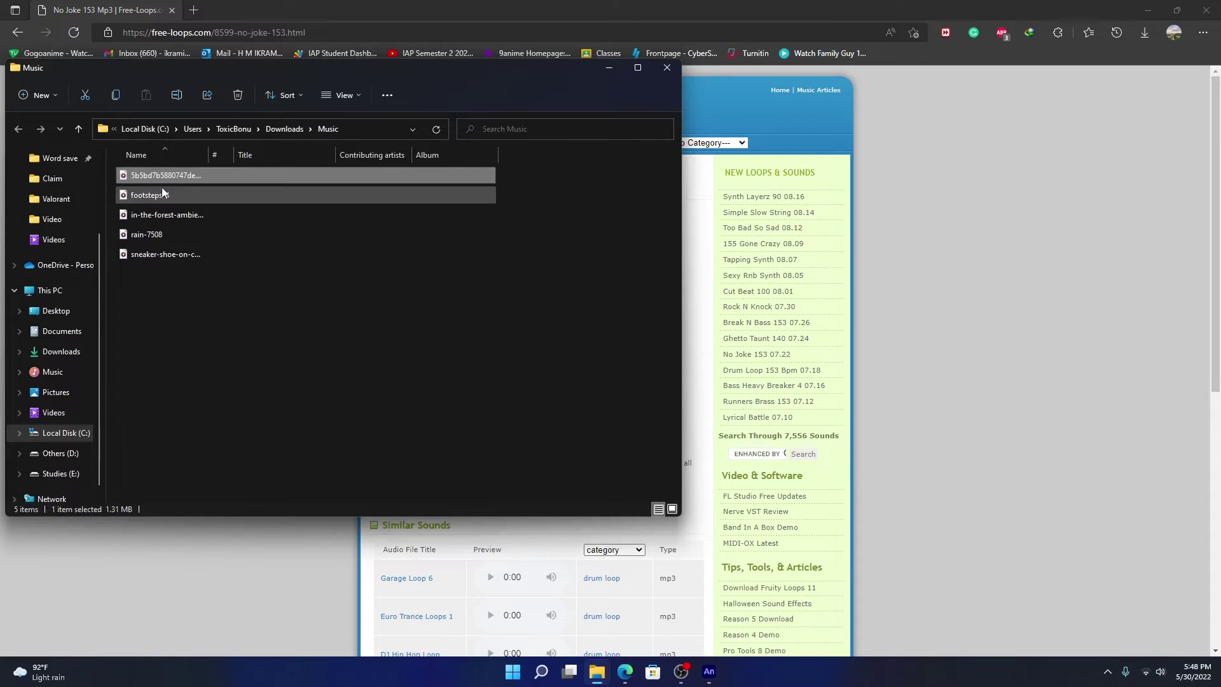
# Switch to Animate and import the downloaded bouncing ball WAV from the Music folder into the document's library
pyautogui.click(709, 671)
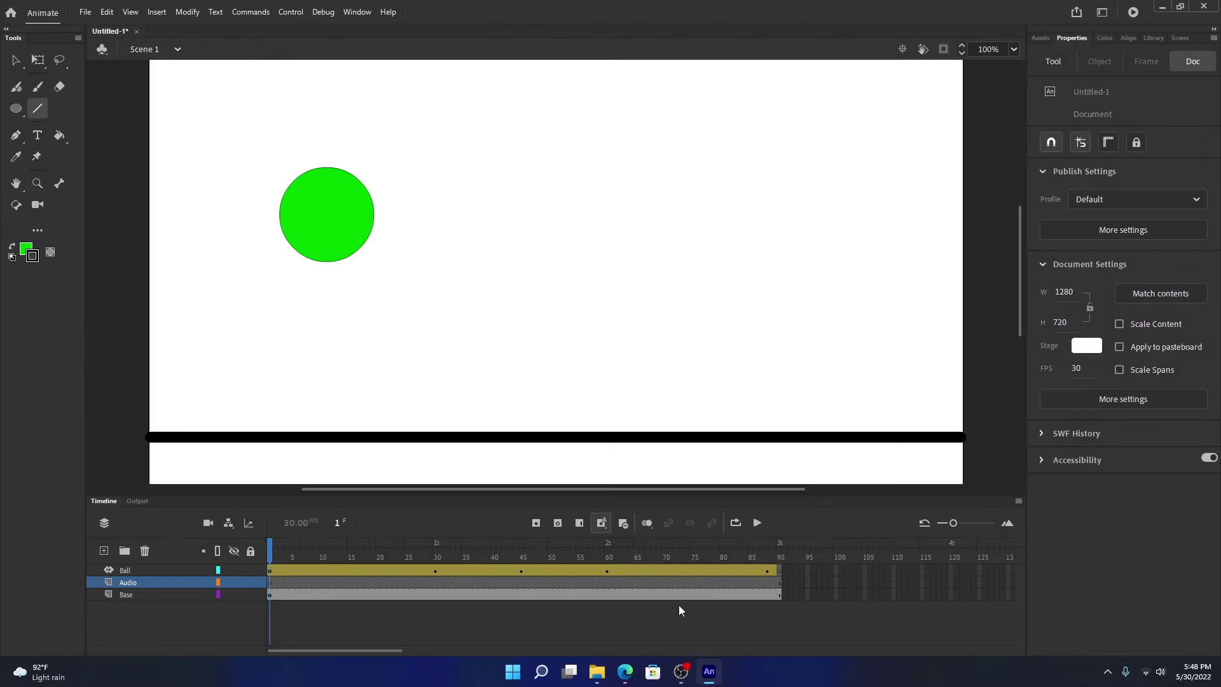
pyautogui.click(1154, 39)
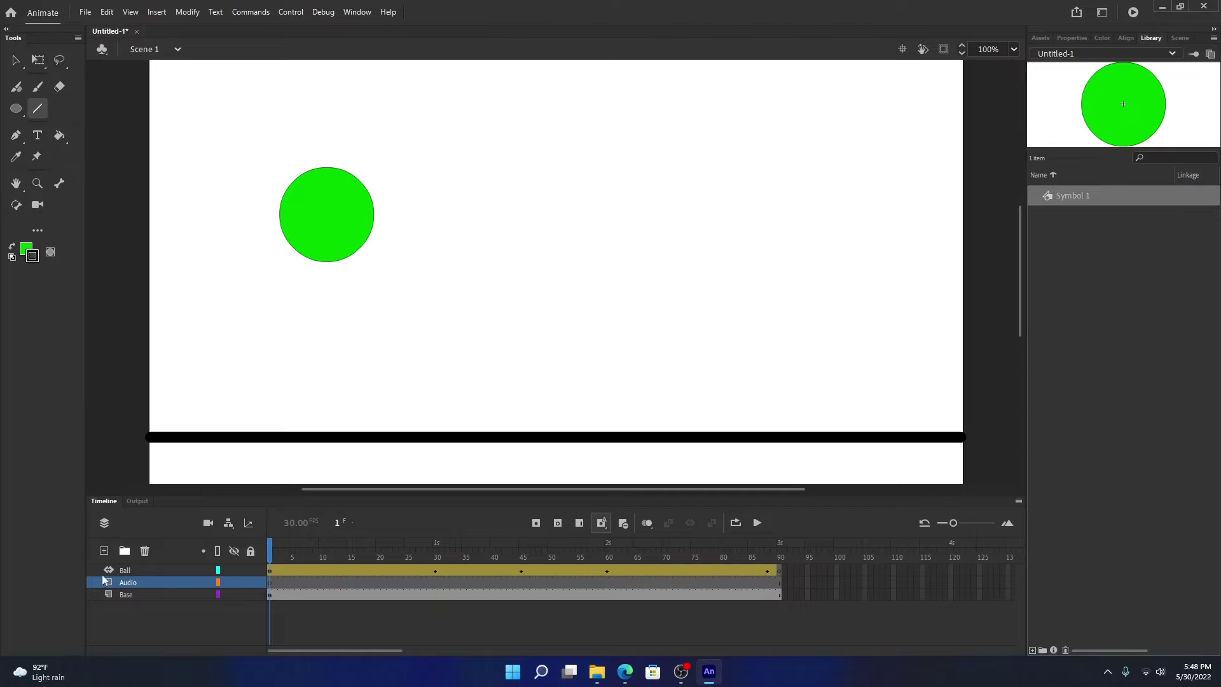
pyautogui.click(597, 672)
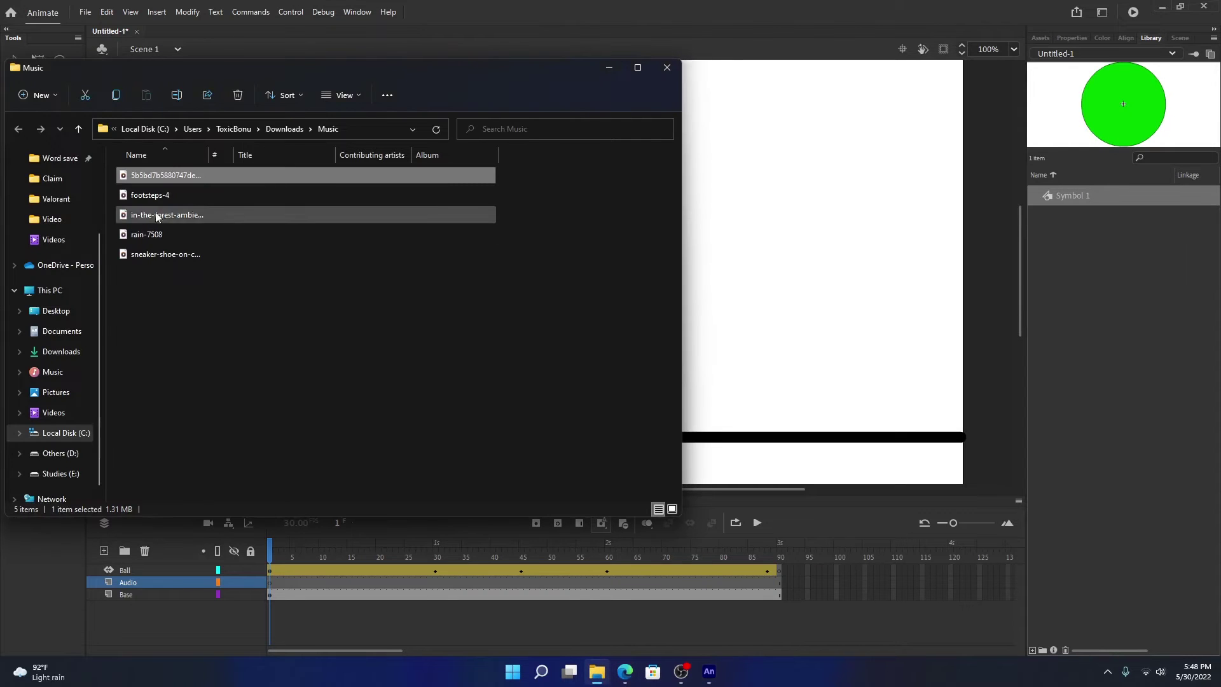
pyautogui.moveTo(163, 175); pyautogui.dragTo(1100, 269)
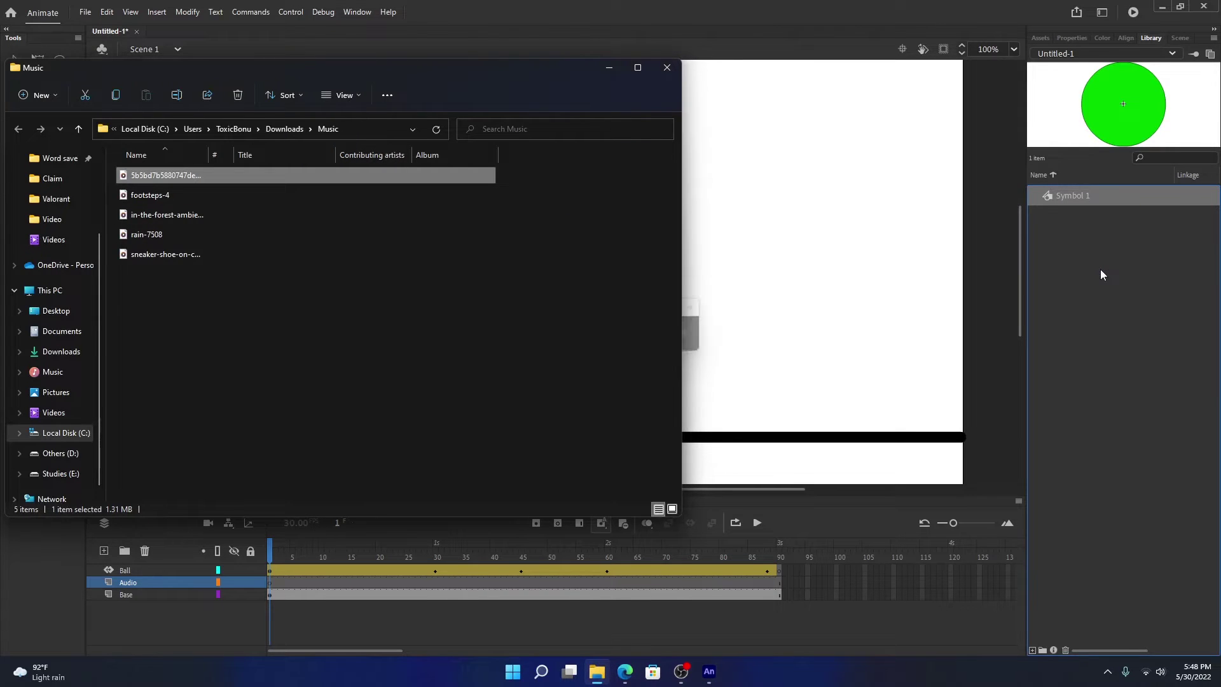
pyautogui.click(1081, 199)
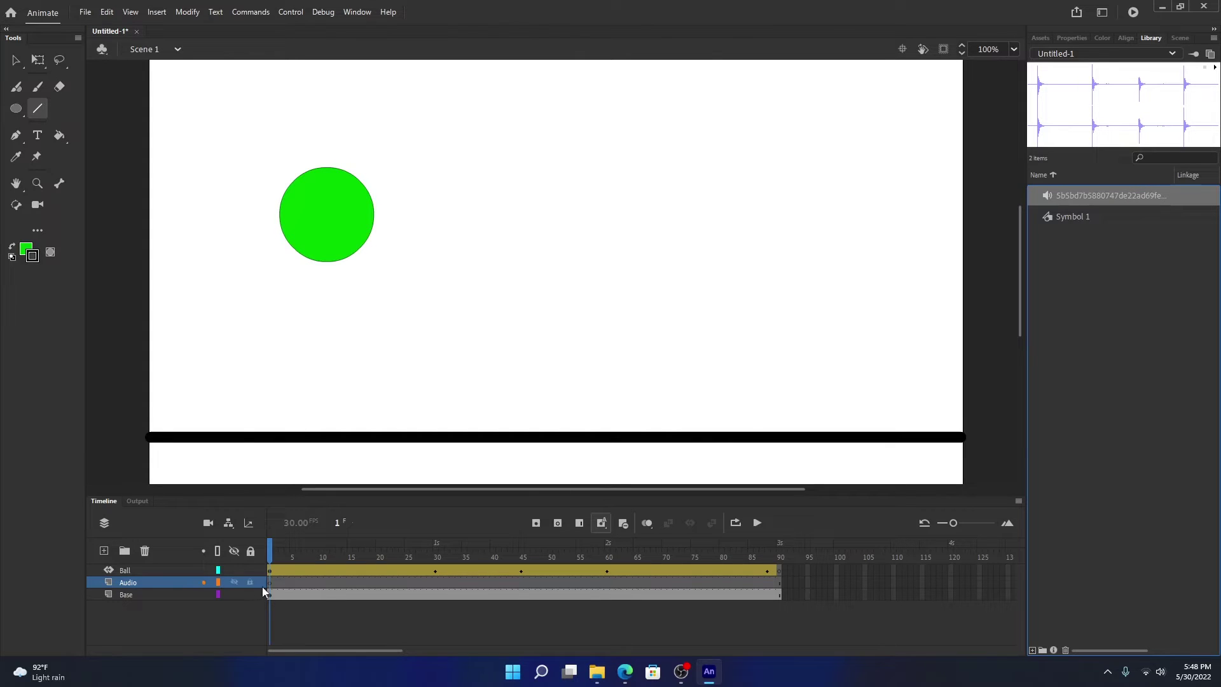
# Insert keyframes on the Audio layer at frames 44 and 47, around the ball's impact with the ground line
pyautogui.moveTo(271, 557); pyautogui.dragTo(516, 549)
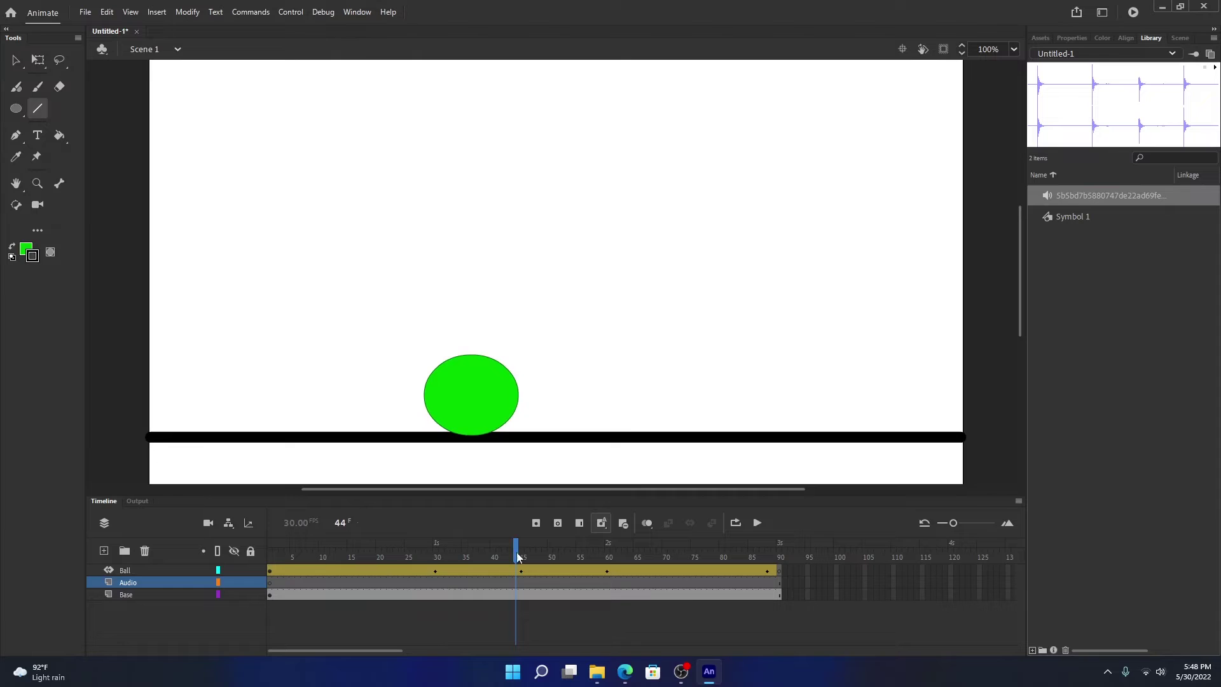
pyautogui.click(517, 582)
pyautogui.moveTo(516, 551); pyautogui.dragTo(533, 553)
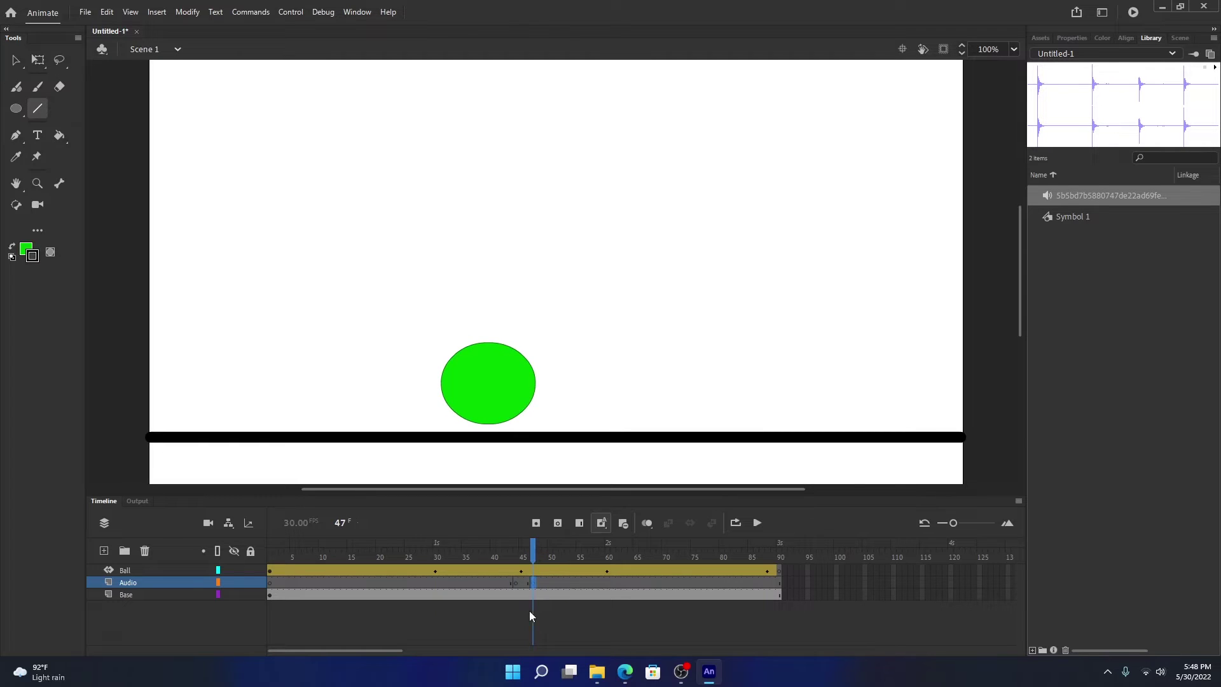
pyautogui.click(520, 579)
pyautogui.moveTo(520, 558); pyautogui.dragTo(474, 609)
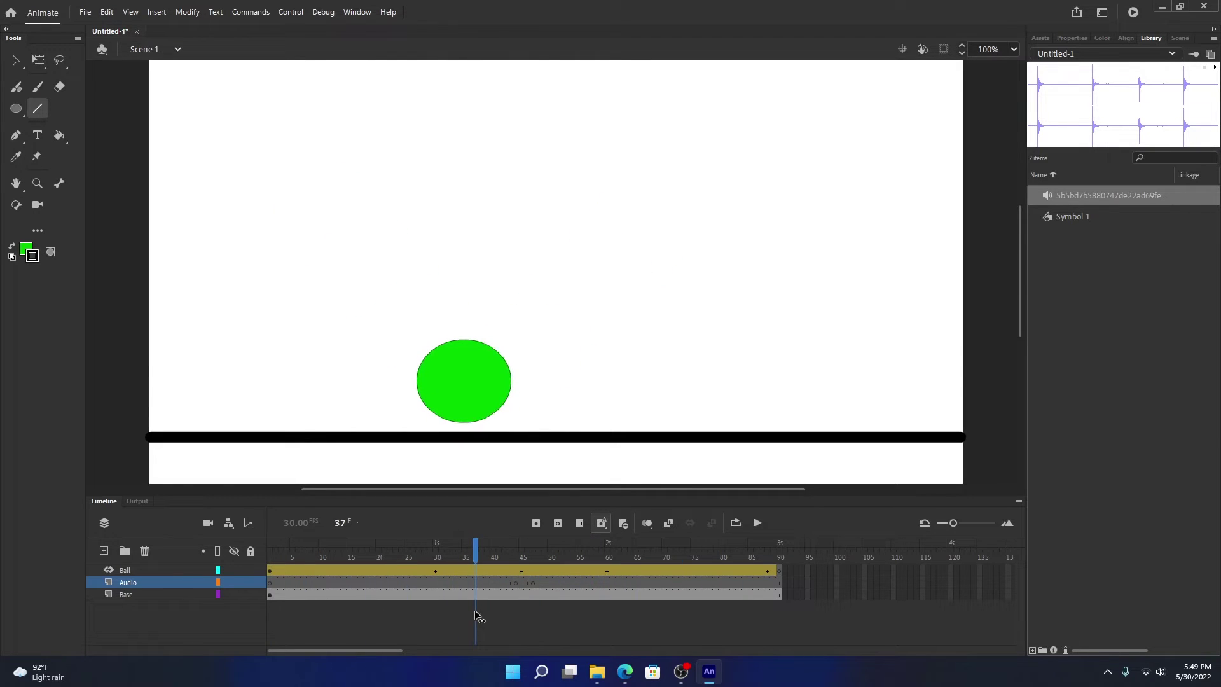
# Assign 5b5bd7b5880747de22ad69fe1132-orig.wav as the sound of the Audio layer's frame 44 and check its sound effect options
pyautogui.click(518, 585)
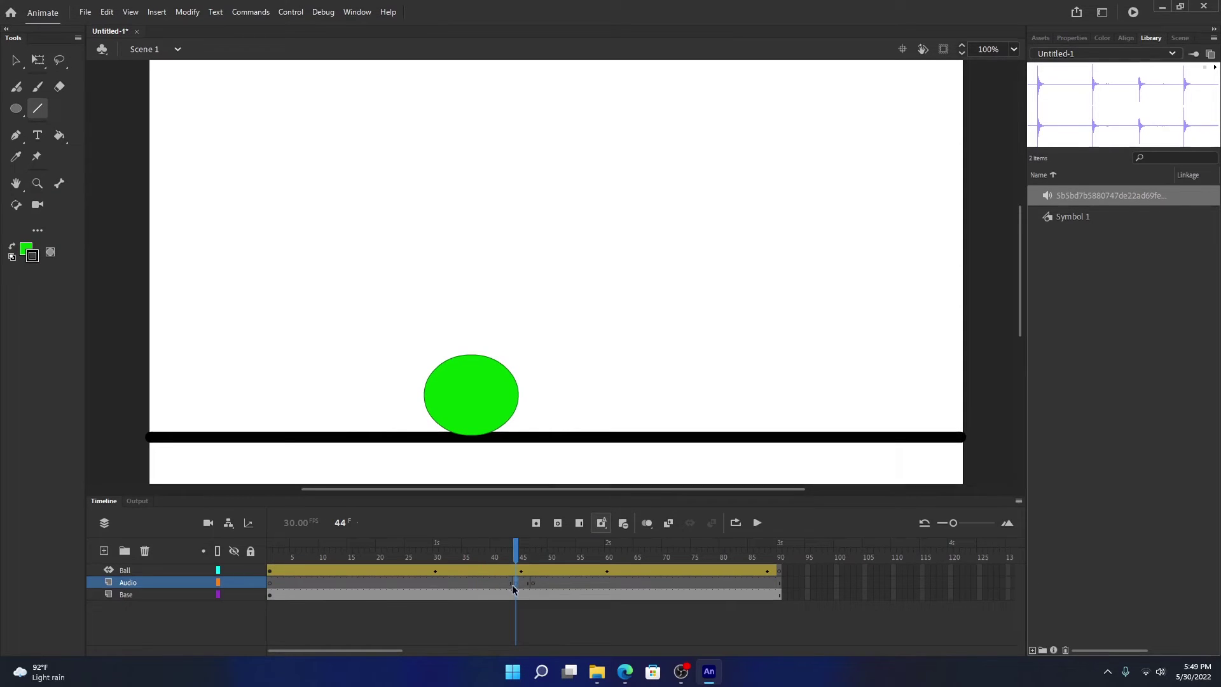
pyautogui.click(1076, 39)
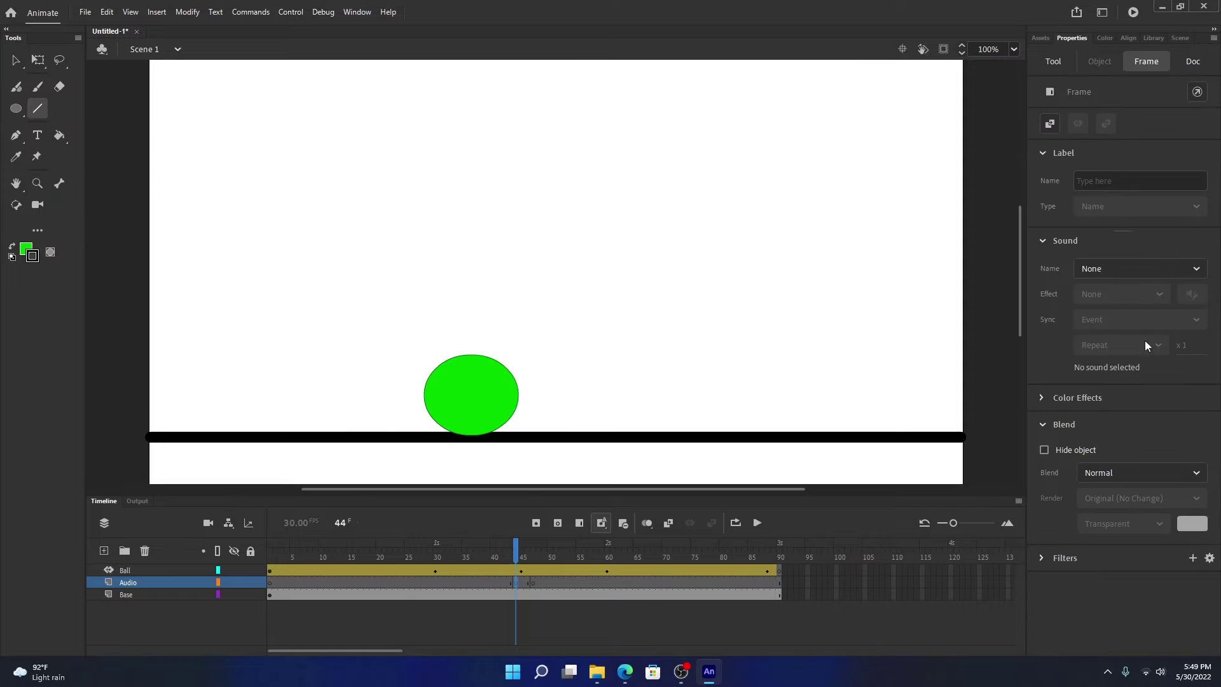
pyautogui.click(1055, 61)
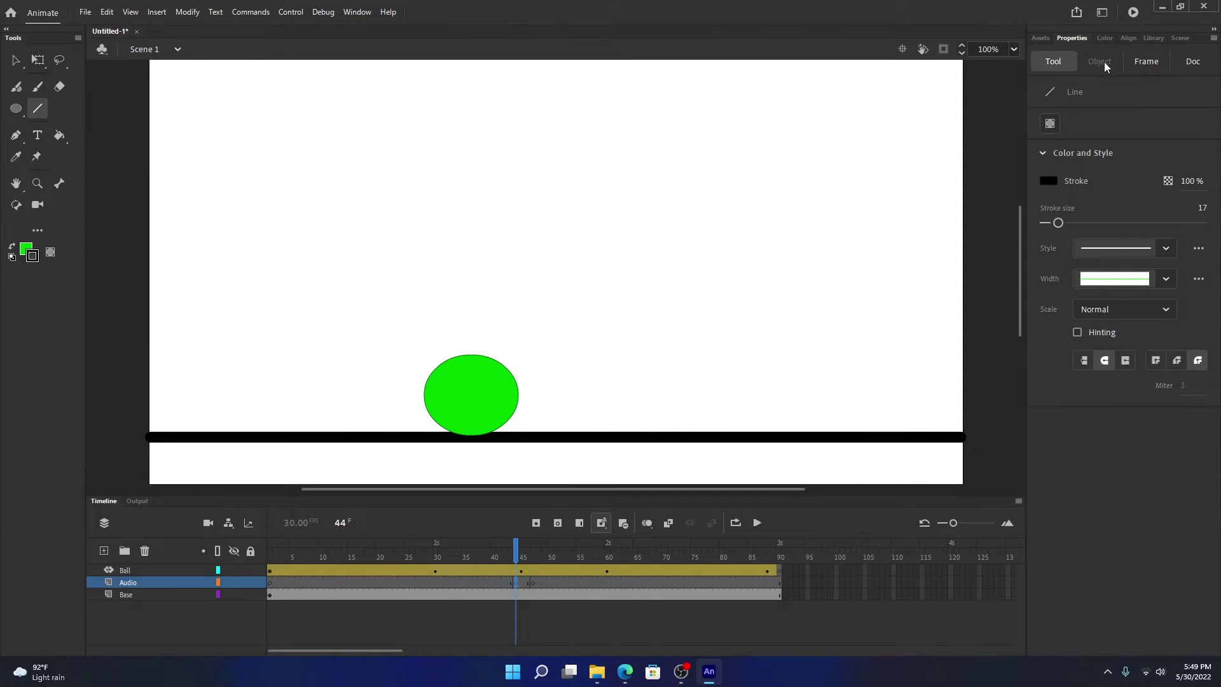
pyautogui.click(1143, 63)
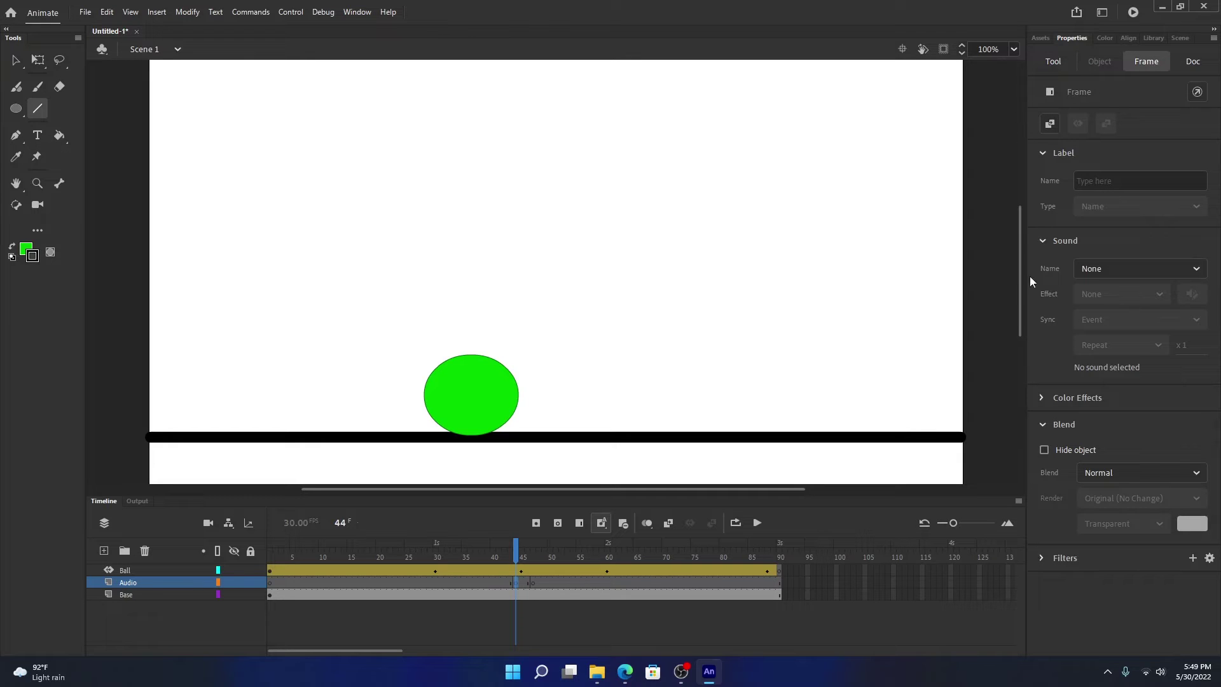
pyautogui.click(1043, 241)
pyautogui.click(1042, 242)
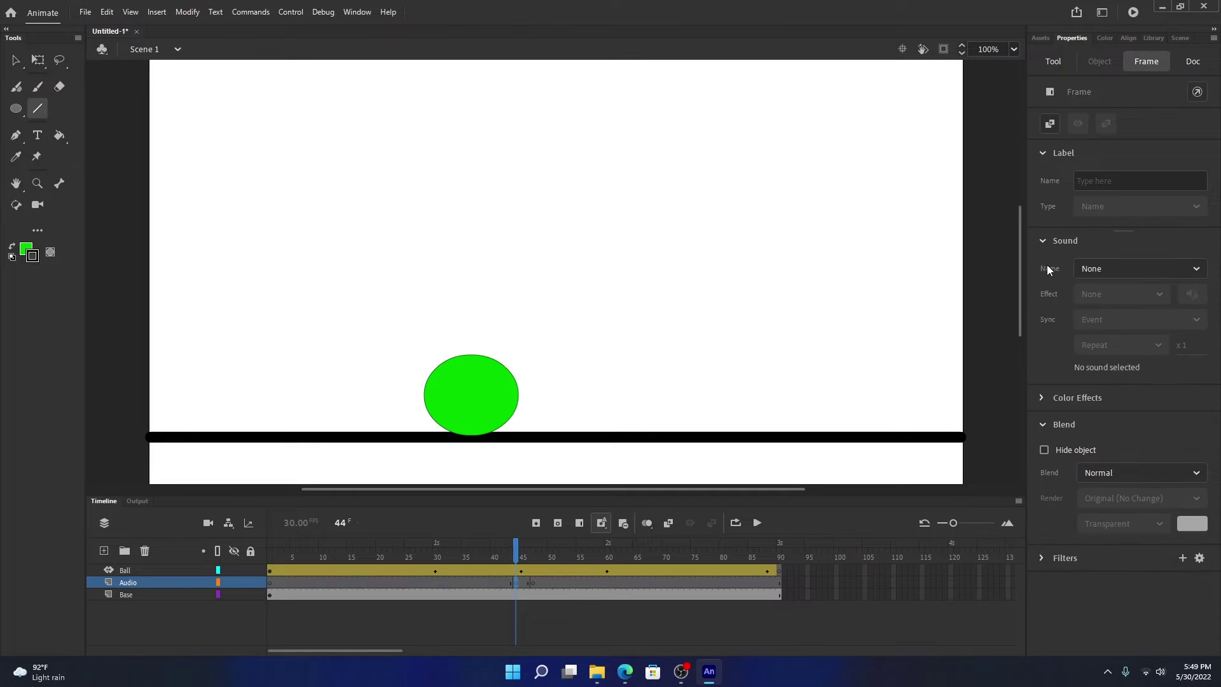
pyautogui.click(1113, 272)
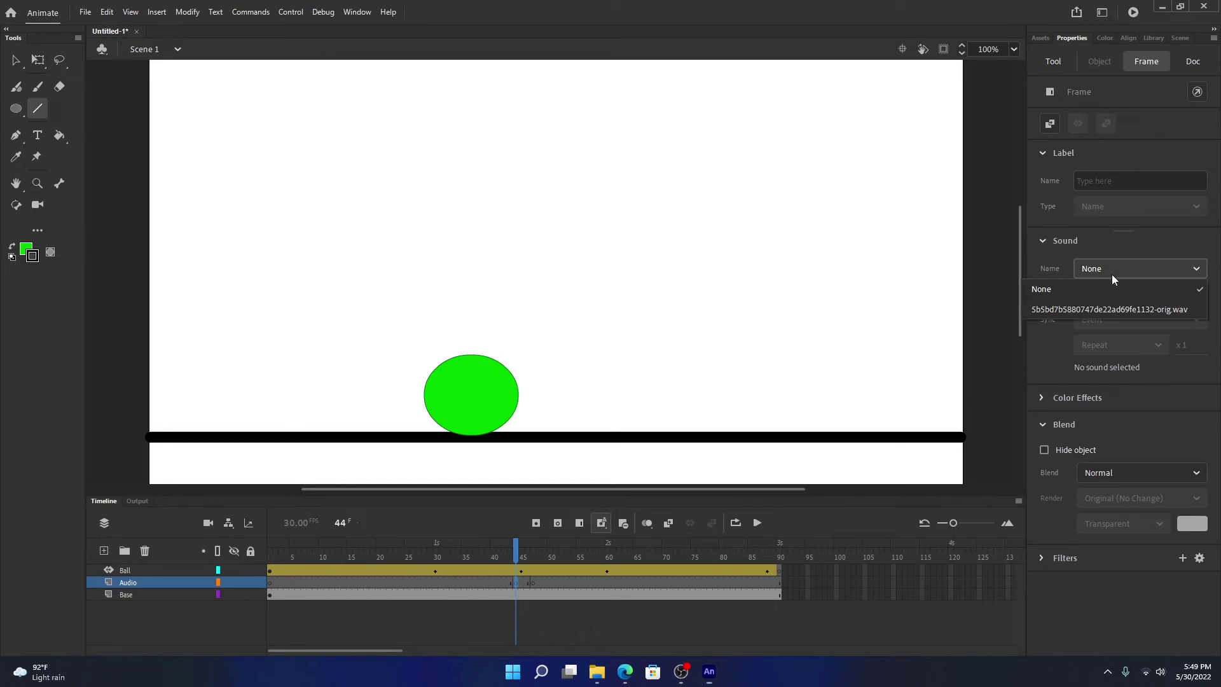
pyautogui.click(1069, 311)
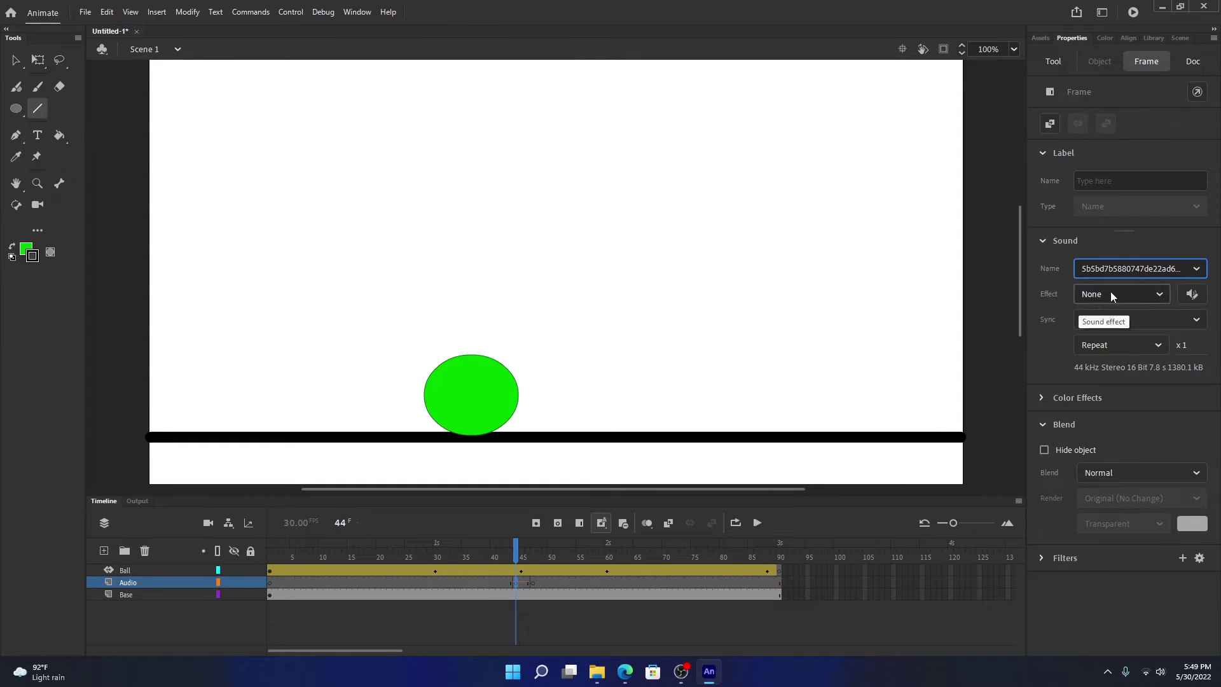
pyautogui.click(1107, 292)
pyautogui.click(1110, 293)
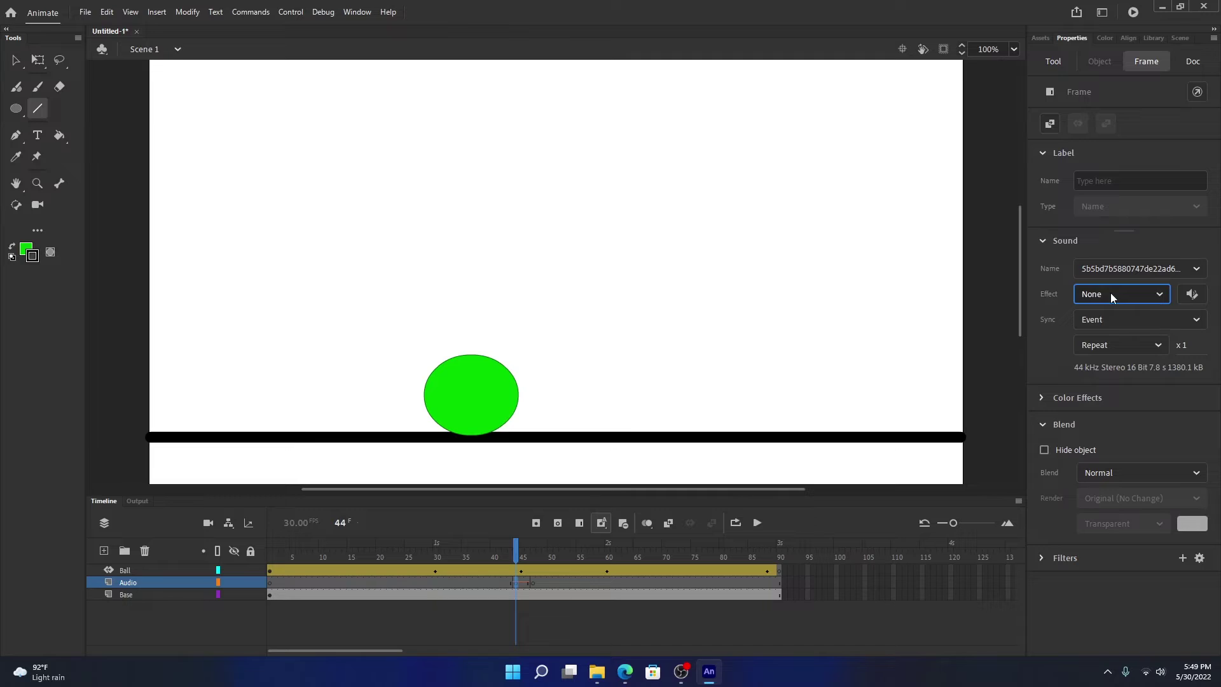
# Review the sync and repeat options of the frame's sound, keeping Event sync and Repeat
pyautogui.click(1116, 320)
pyautogui.click(1110, 325)
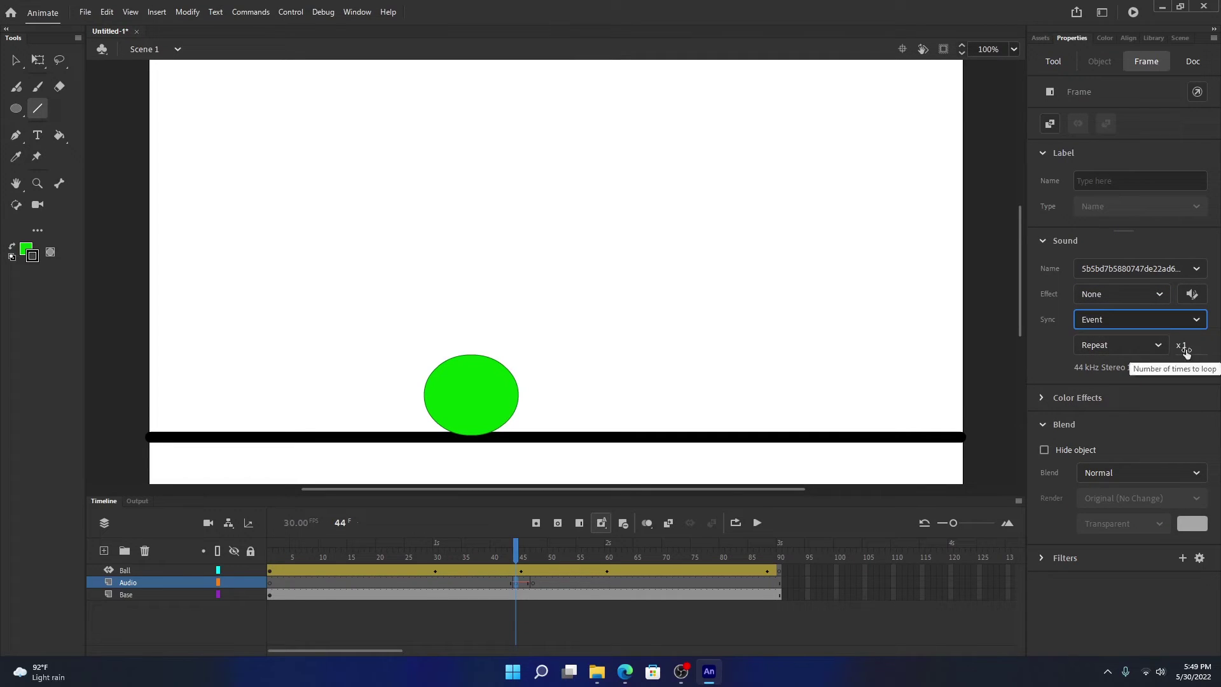
pyautogui.click(1124, 344)
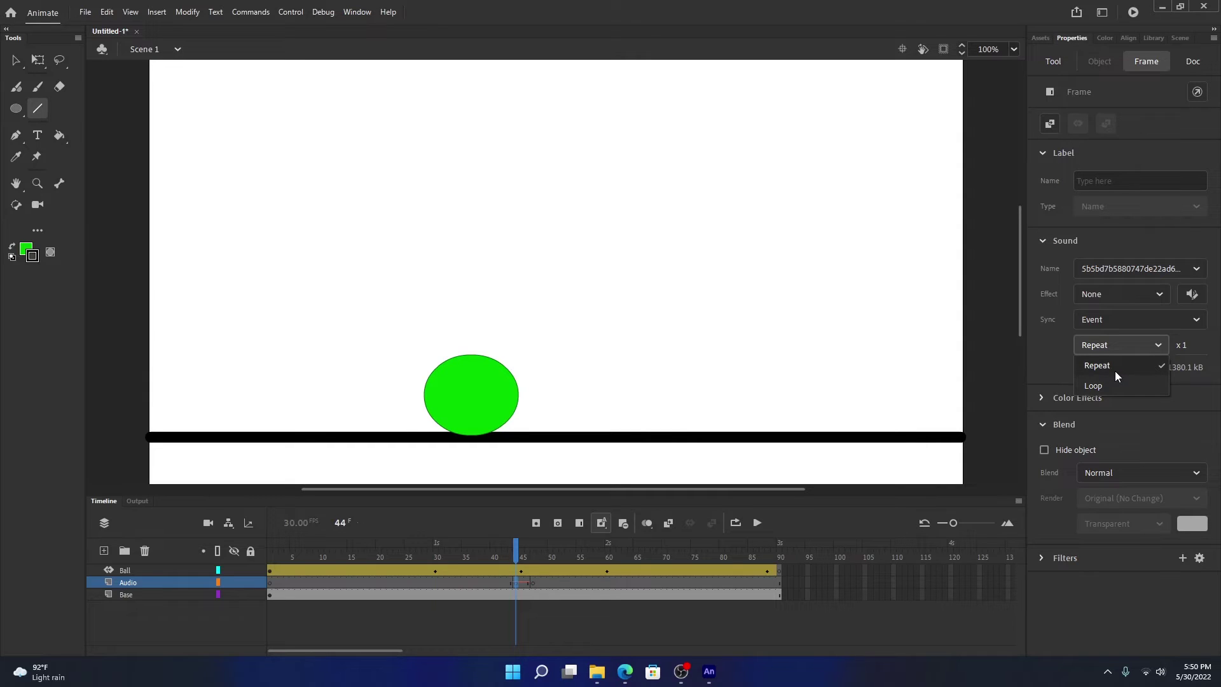
pyautogui.click(1116, 372)
# Play the animation from frame 41 and again from frame 25 to check the bounce sound against the ball's impact
pyautogui.click(499, 554)
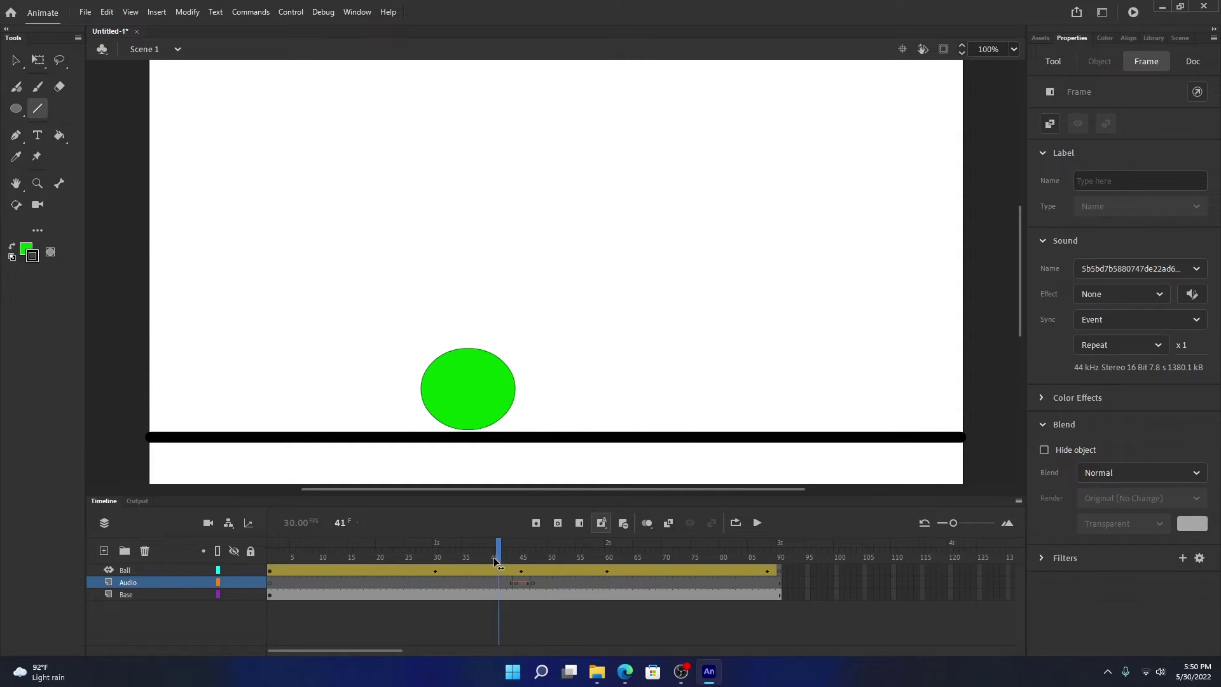
pyautogui.click(758, 522)
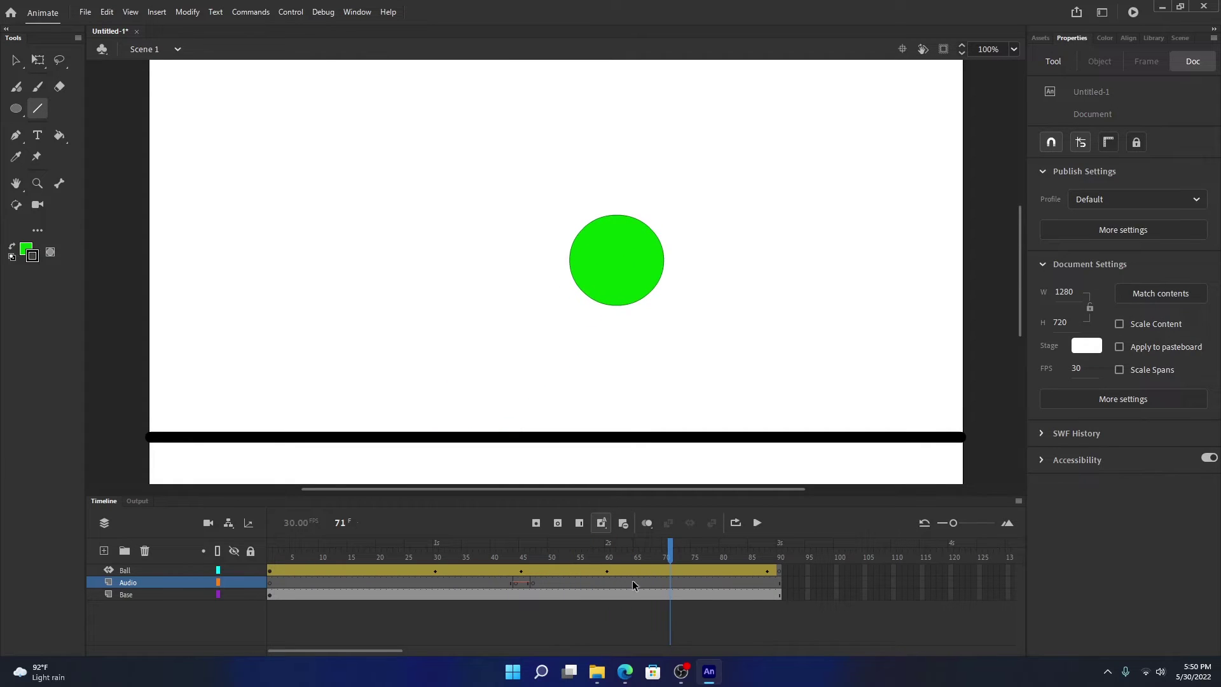
pyautogui.moveTo(445, 551); pyautogui.dragTo(407, 551)
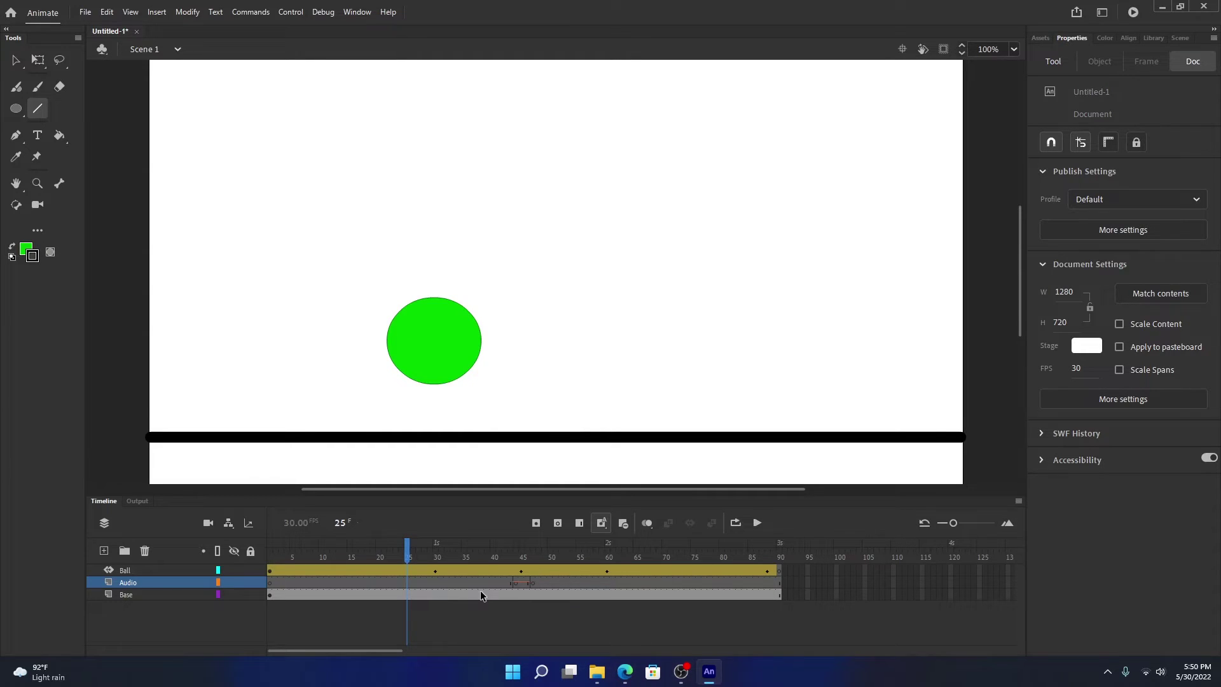
pyautogui.moveTo(681, 671)
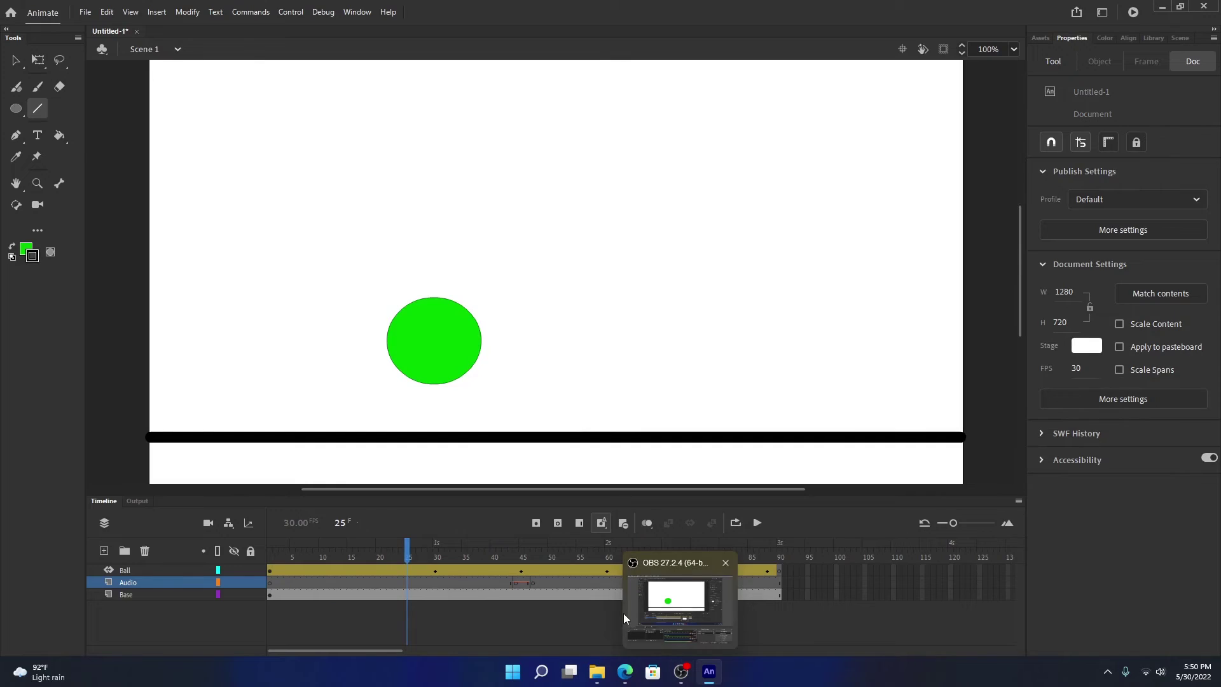
pyautogui.click(758, 523)
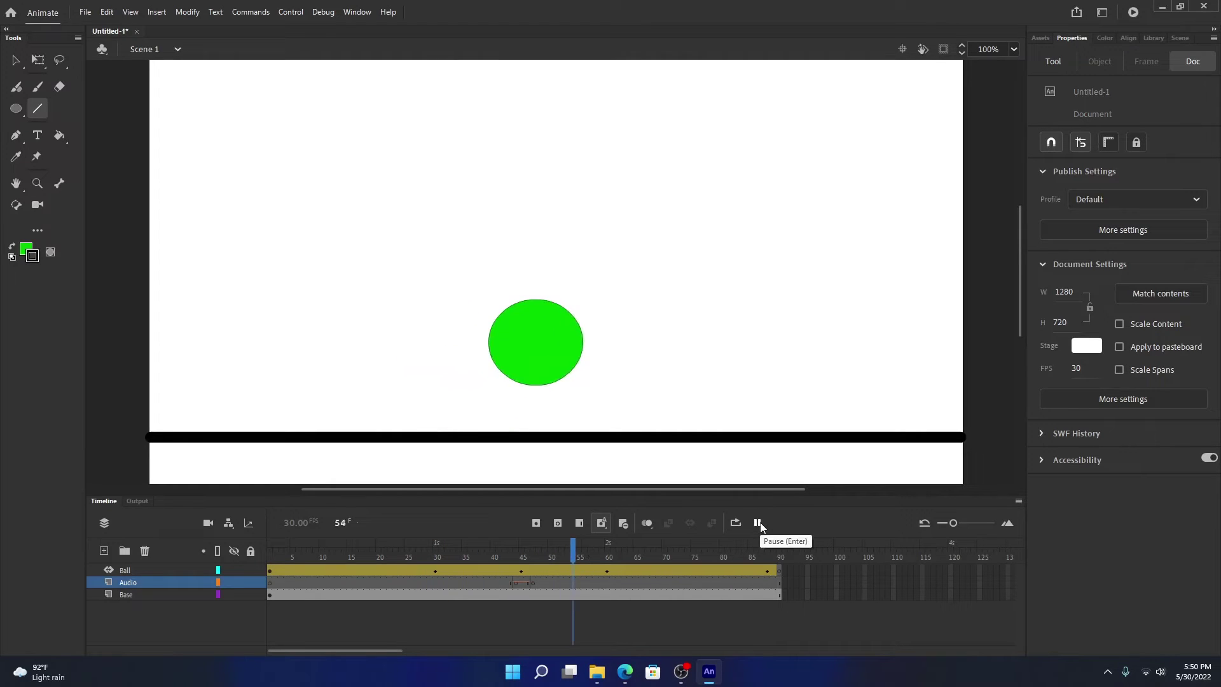
pyautogui.click(761, 523)
pyautogui.click(596, 582)
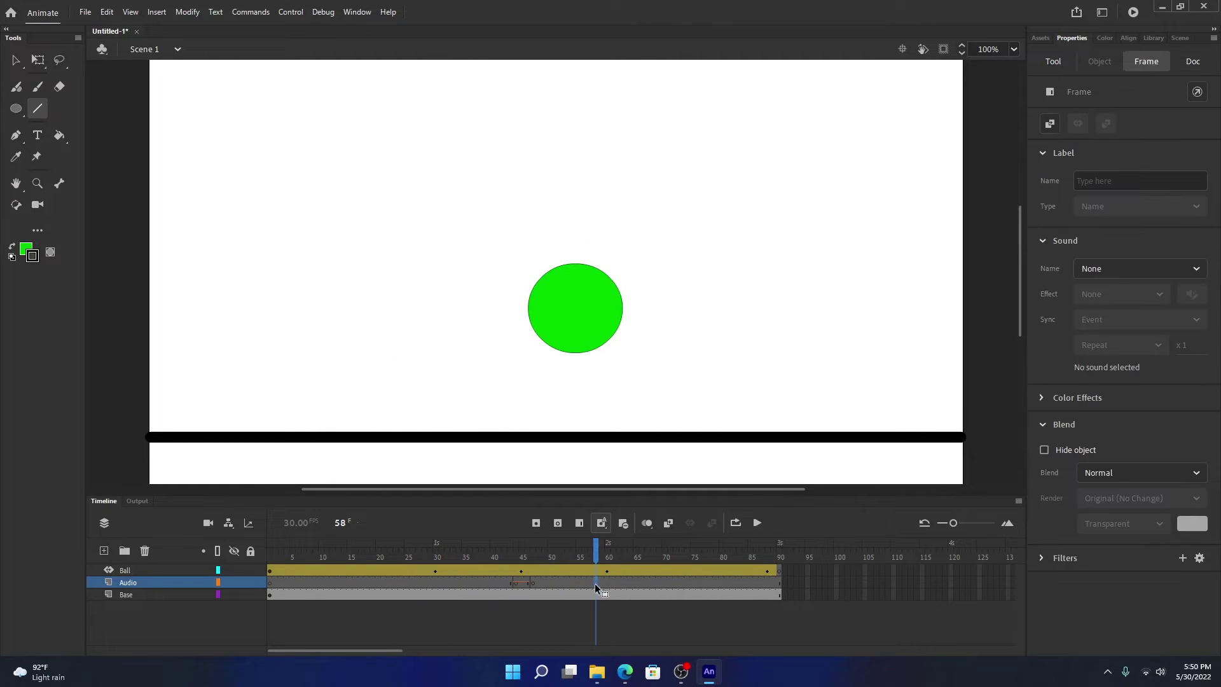
# Open the sound envelope for the Audio layer's frame 45 and trim the sound's end back to about 0.8 s, after the first bounce
pyautogui.moveTo(601, 550); pyautogui.dragTo(517, 580)
pyautogui.click(521, 581)
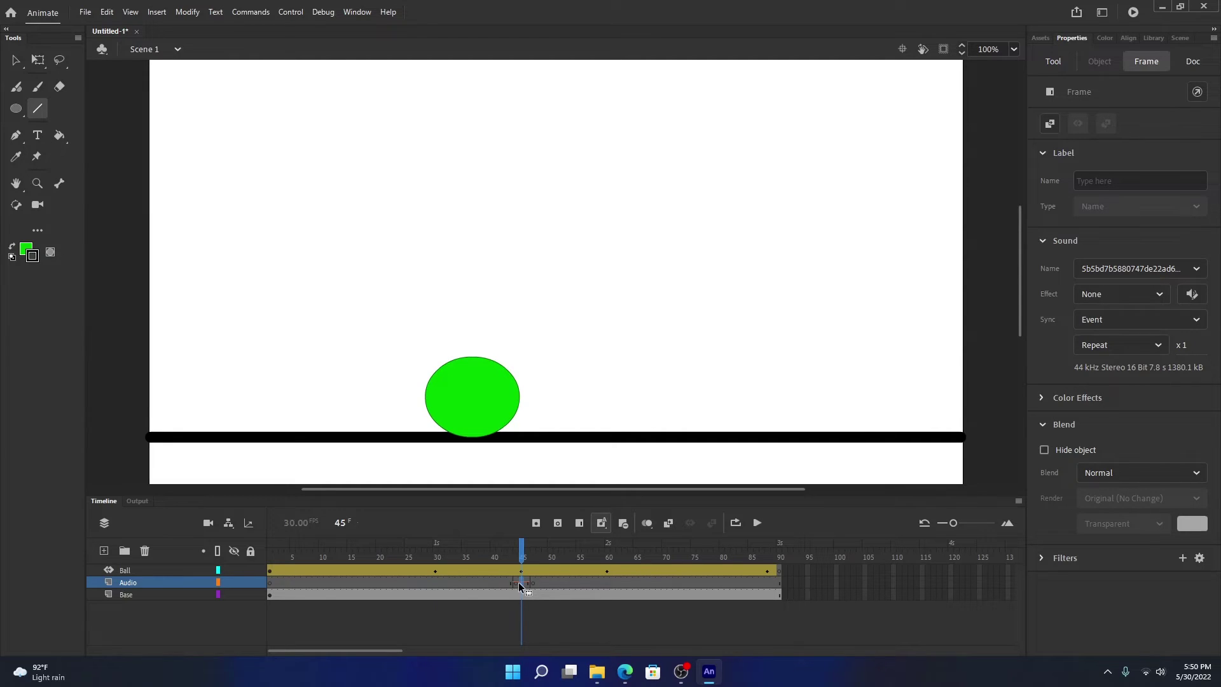
pyautogui.click(1193, 294)
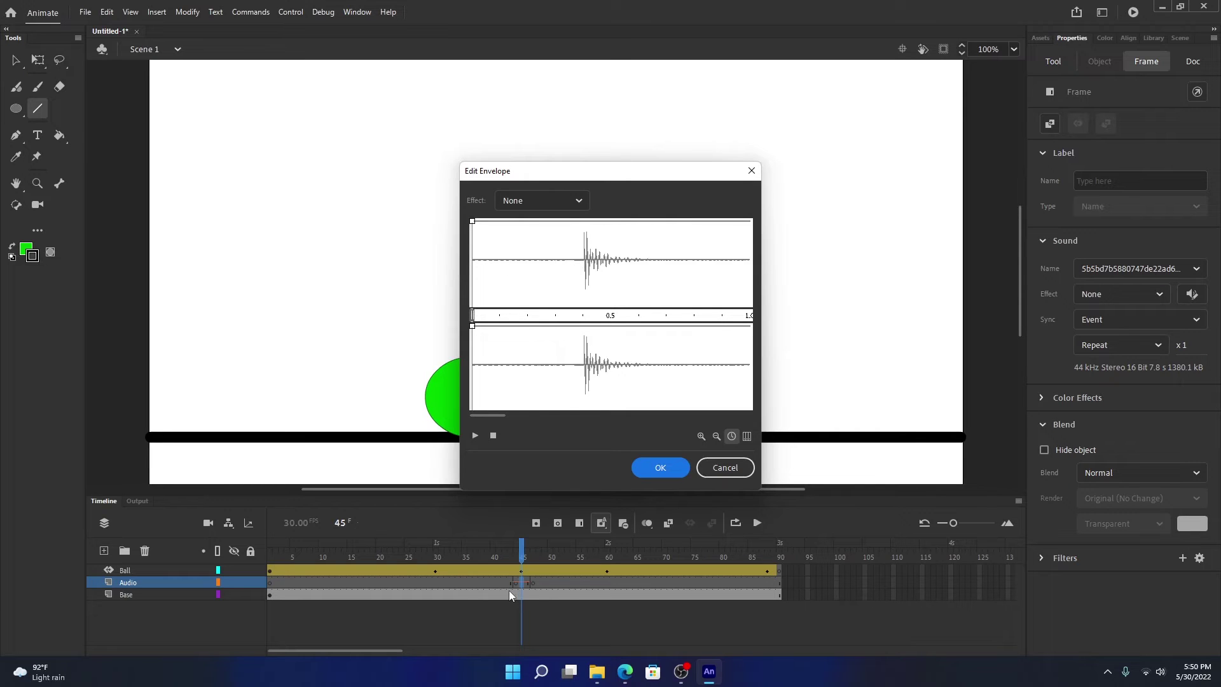
pyautogui.moveTo(491, 417)
pyautogui.mouseDown()
pyautogui.moveTo(751, 404)
pyautogui.moveTo(450, 433)
pyautogui.moveTo(747, 410)
pyautogui.mouseUp()
pyautogui.moveTo(695, 318); pyautogui.dragTo(490, 318)
pyautogui.moveTo(727, 412)
pyautogui.mouseDown()
pyautogui.moveTo(688, 420)
pyautogui.moveTo(698, 422)
pyautogui.mouseUp()
pyautogui.click(714, 435)
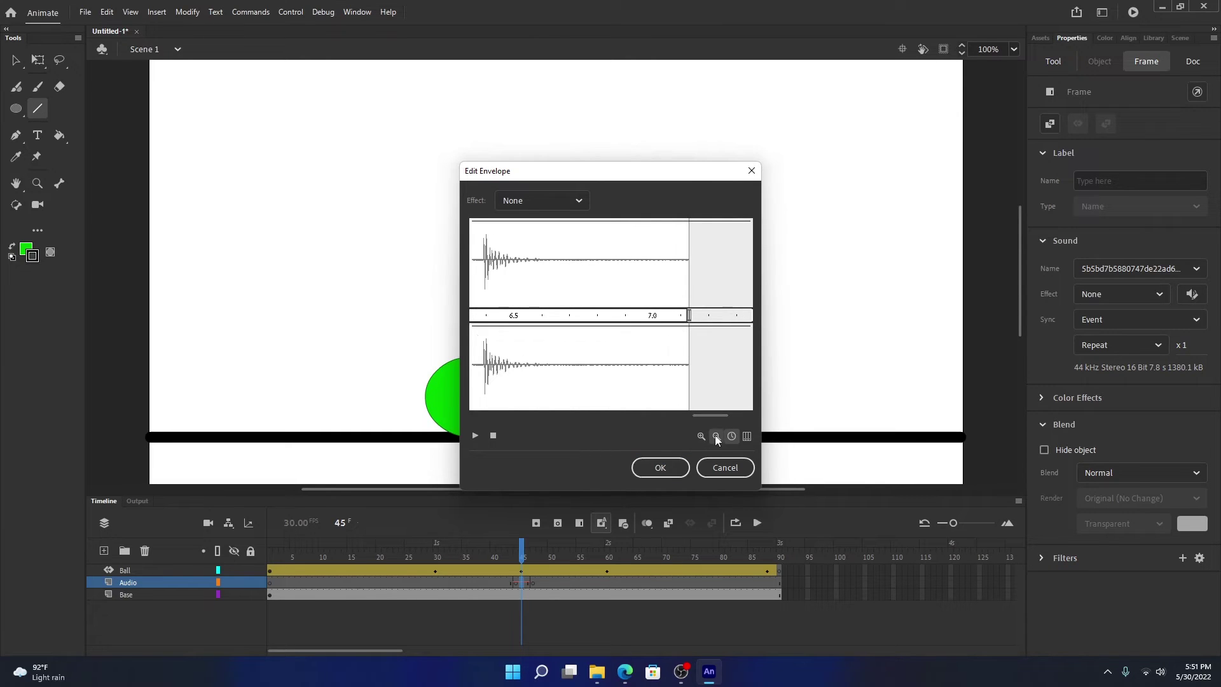
pyautogui.click(714, 436)
pyautogui.moveTo(593, 416); pyautogui.dragTo(539, 415)
pyautogui.moveTo(671, 315); pyautogui.dragTo(496, 334)
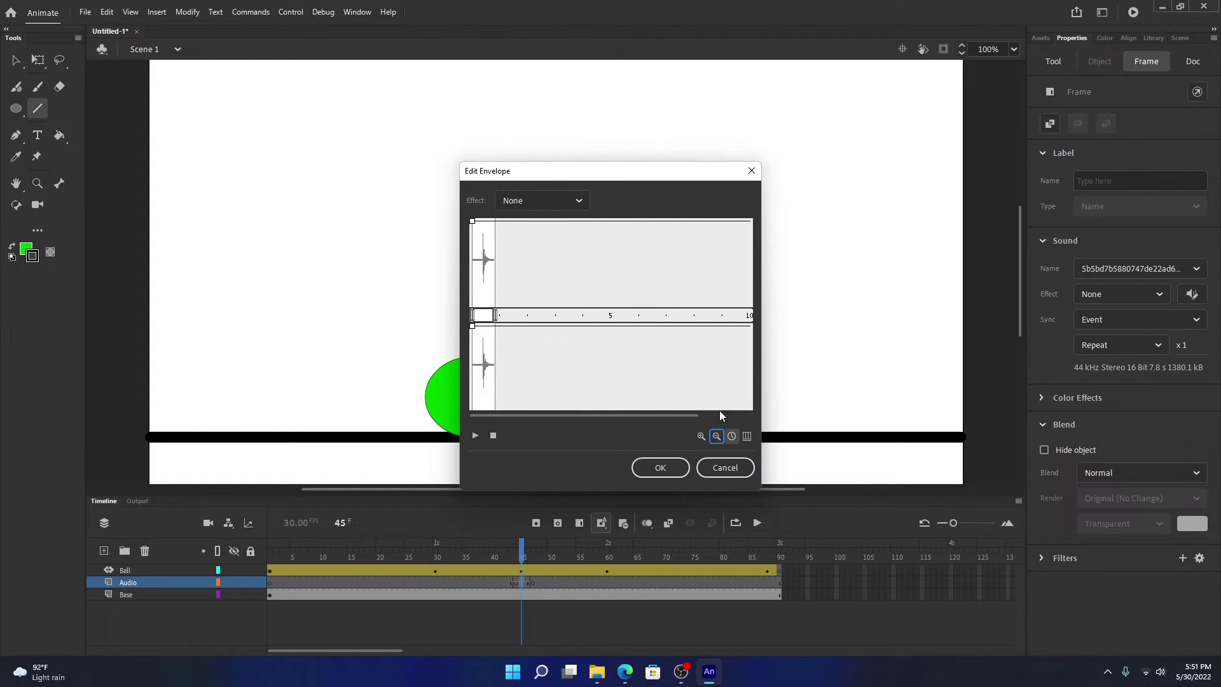
# Tighten the envelope around the first bounce so the sound starts at about 0.4 s and ends at about 0.6 s
pyautogui.click(702, 435)
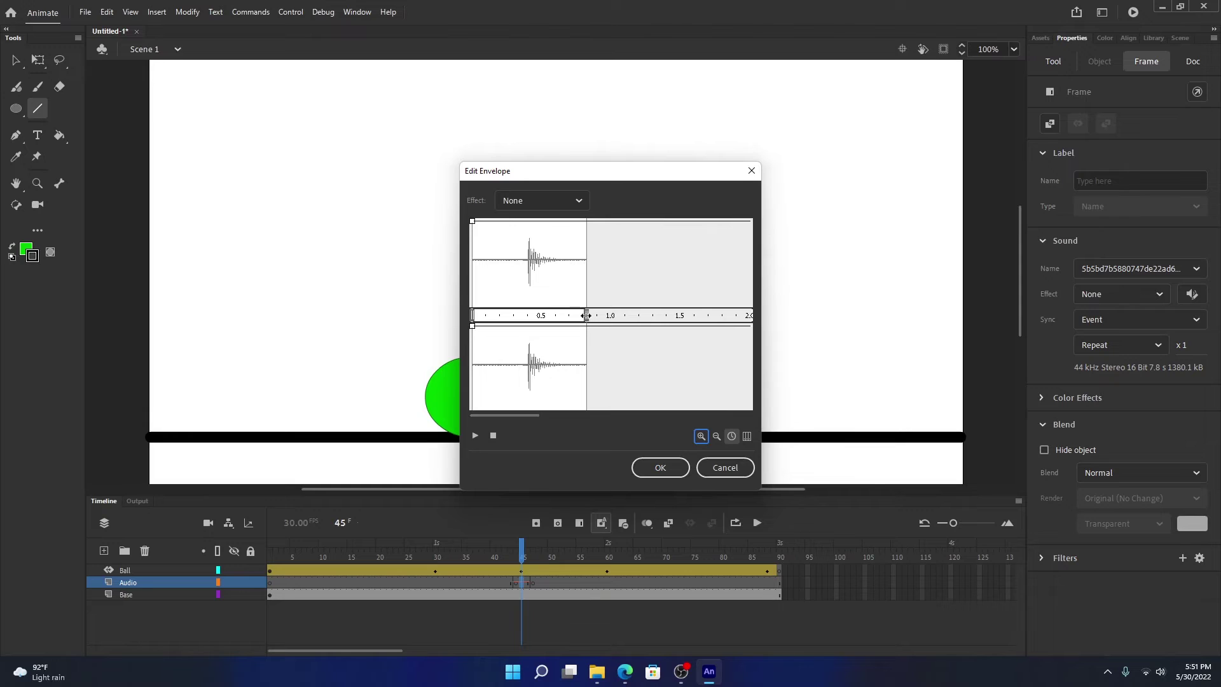
pyautogui.moveTo(588, 316); pyautogui.dragTo(567, 317)
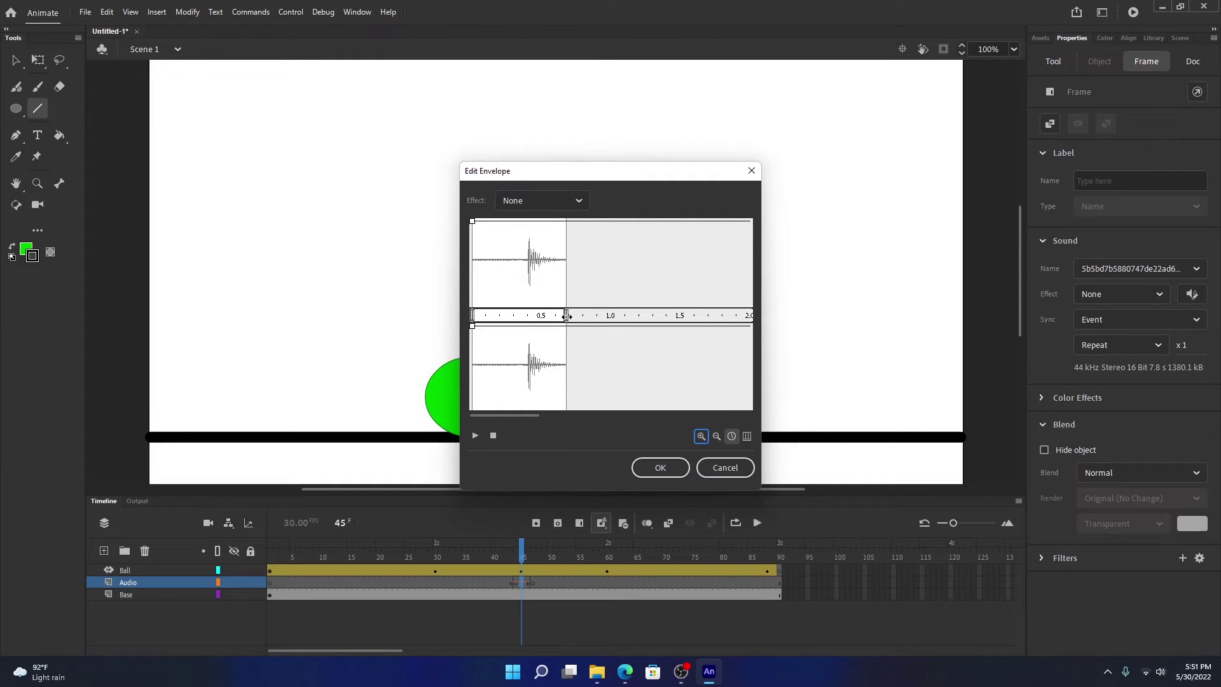
pyautogui.moveTo(515, 311); pyautogui.dragTo(524, 312)
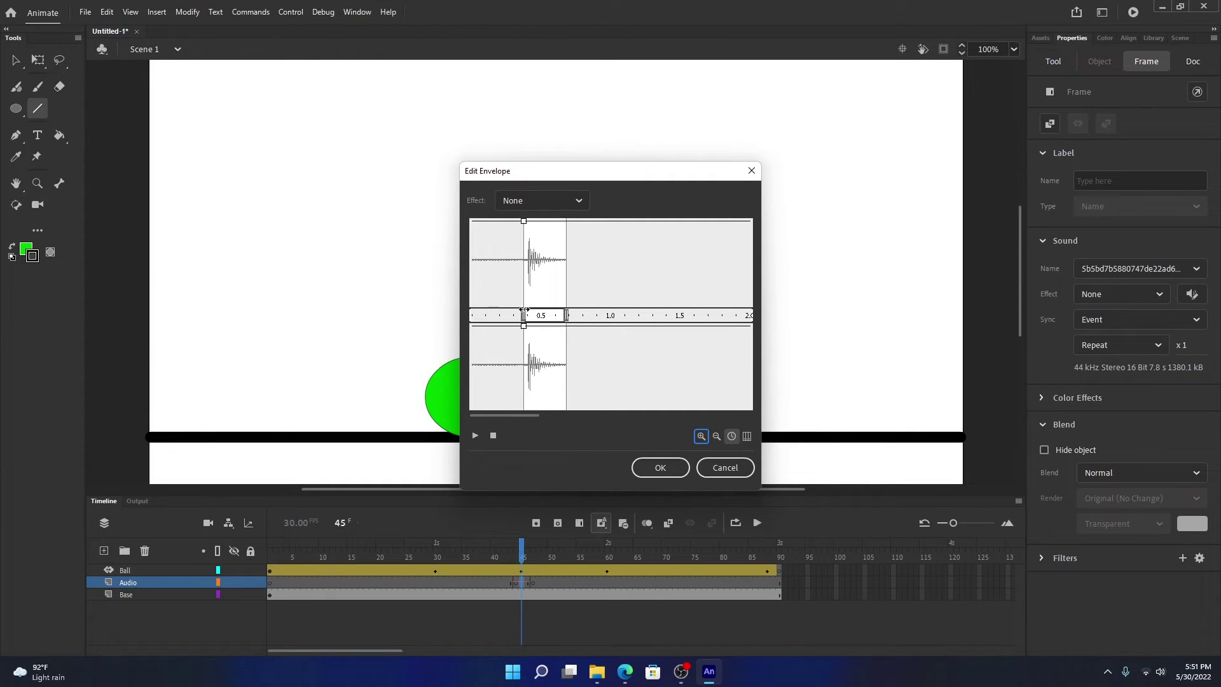
pyautogui.click(715, 436)
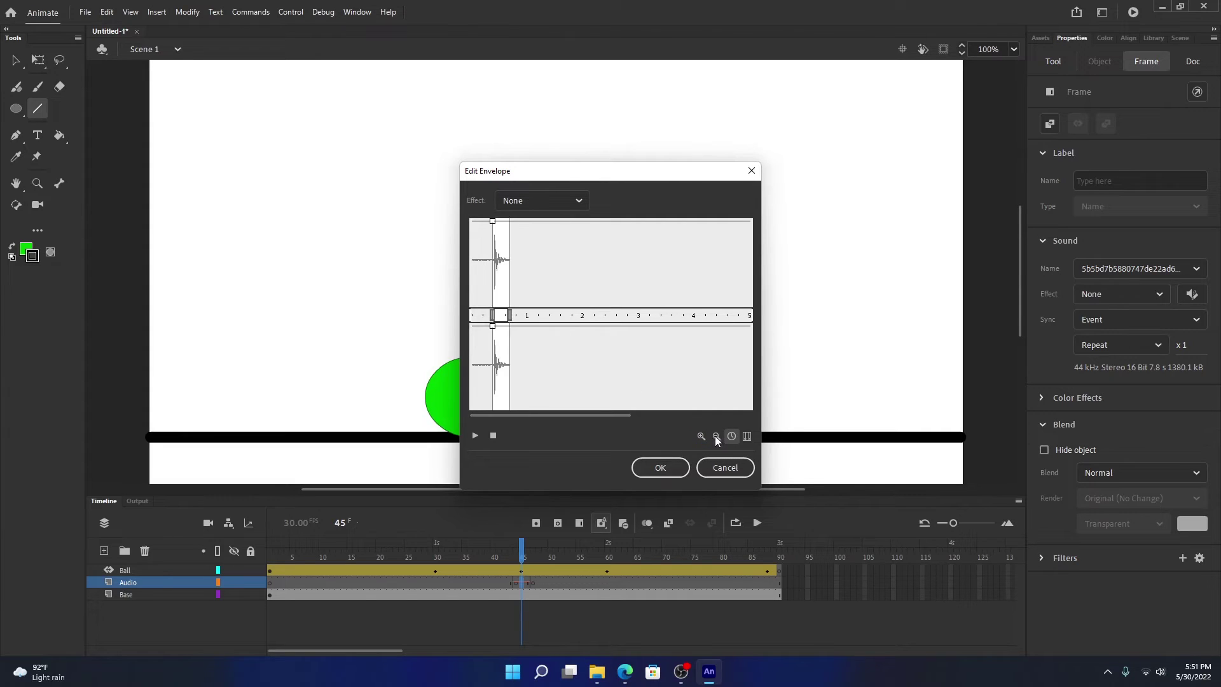
pyautogui.click(701, 436)
pyautogui.click(700, 436)
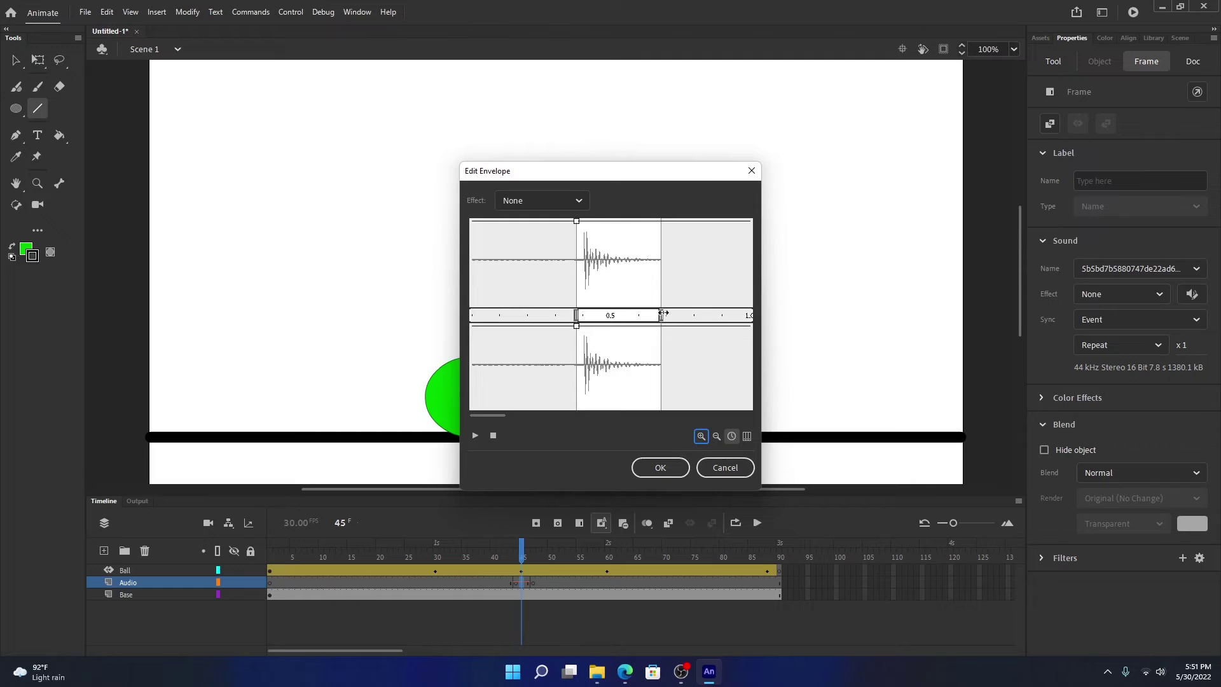
pyautogui.moveTo(660, 315); pyautogui.dragTo(634, 316)
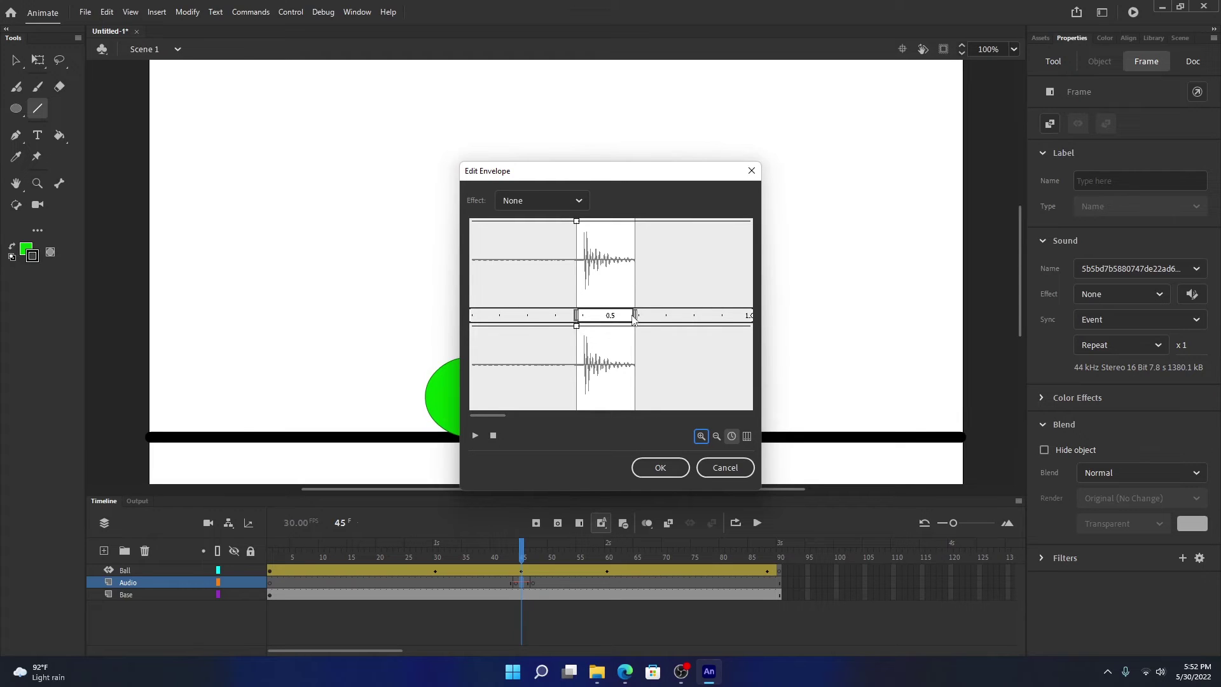
# Review the envelope's effect choices and try lowering the first channel's volume line, returning it to full volume
pyautogui.click(532, 194)
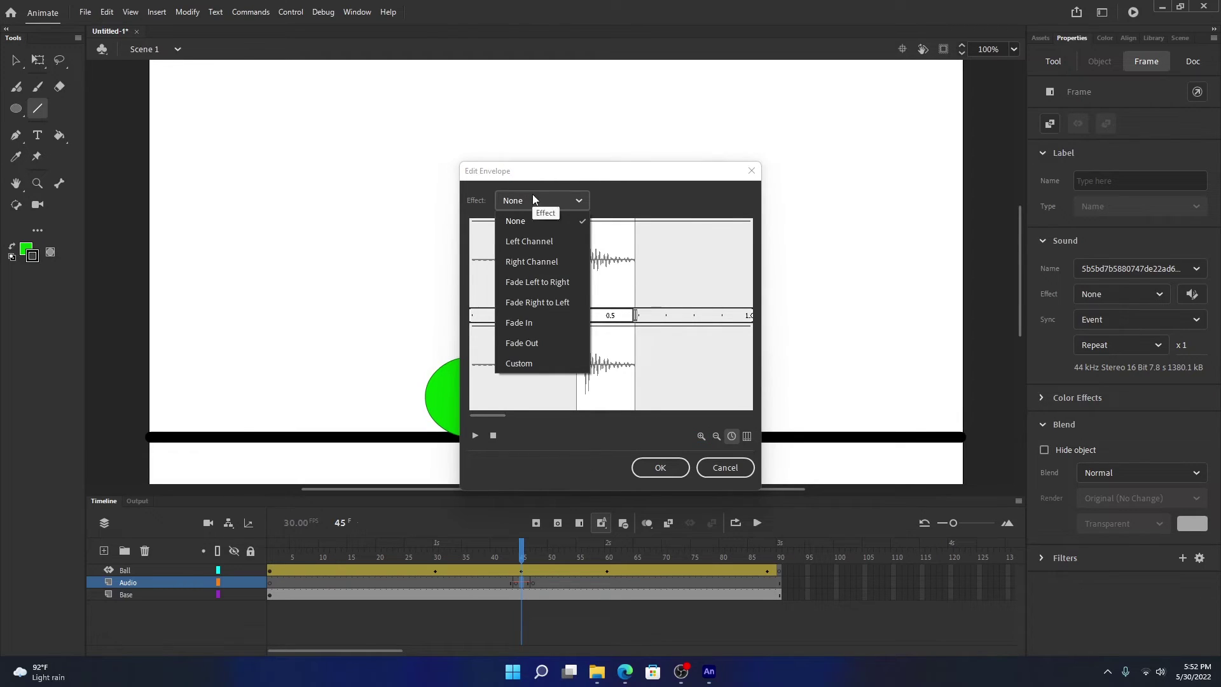
pyautogui.click(551, 193)
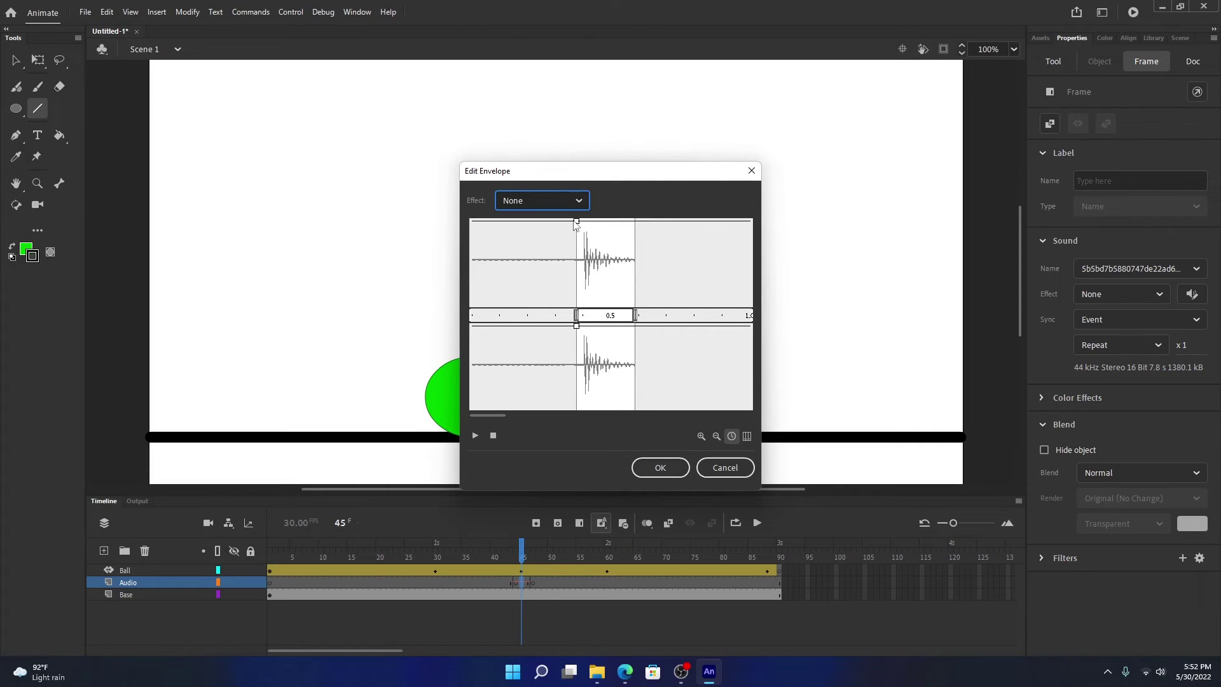
pyautogui.moveTo(576, 221); pyautogui.dragTo(577, 258)
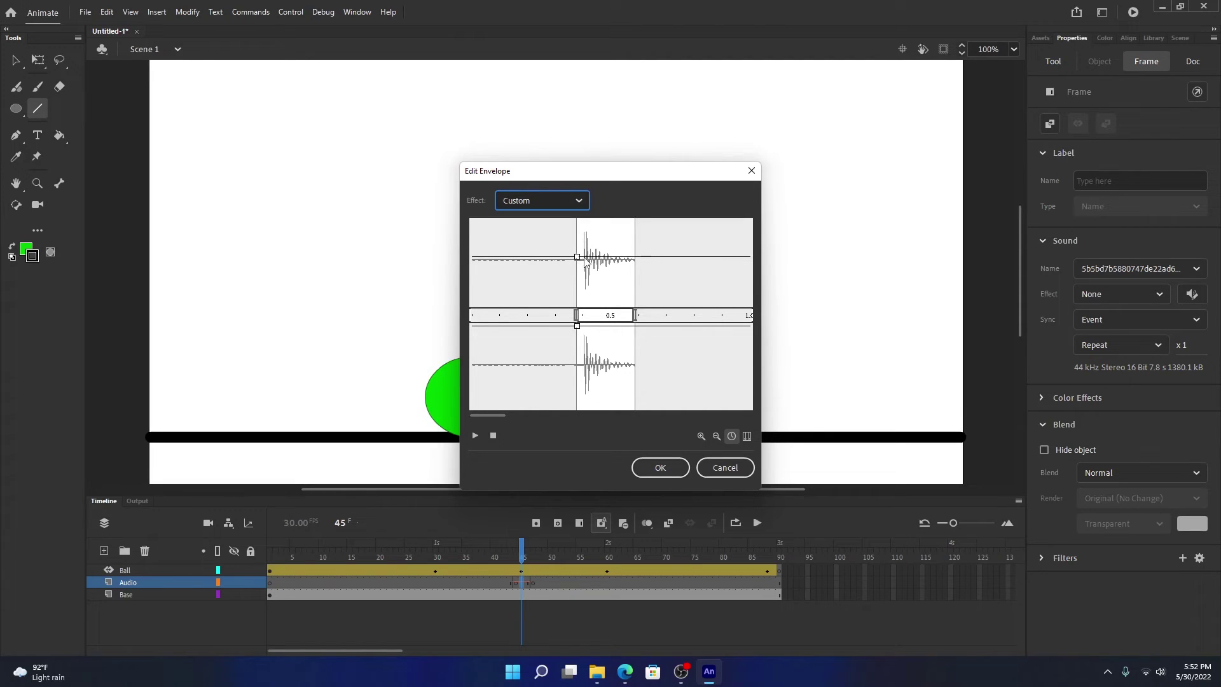
pyautogui.moveTo(577, 258); pyautogui.dragTo(576, 220)
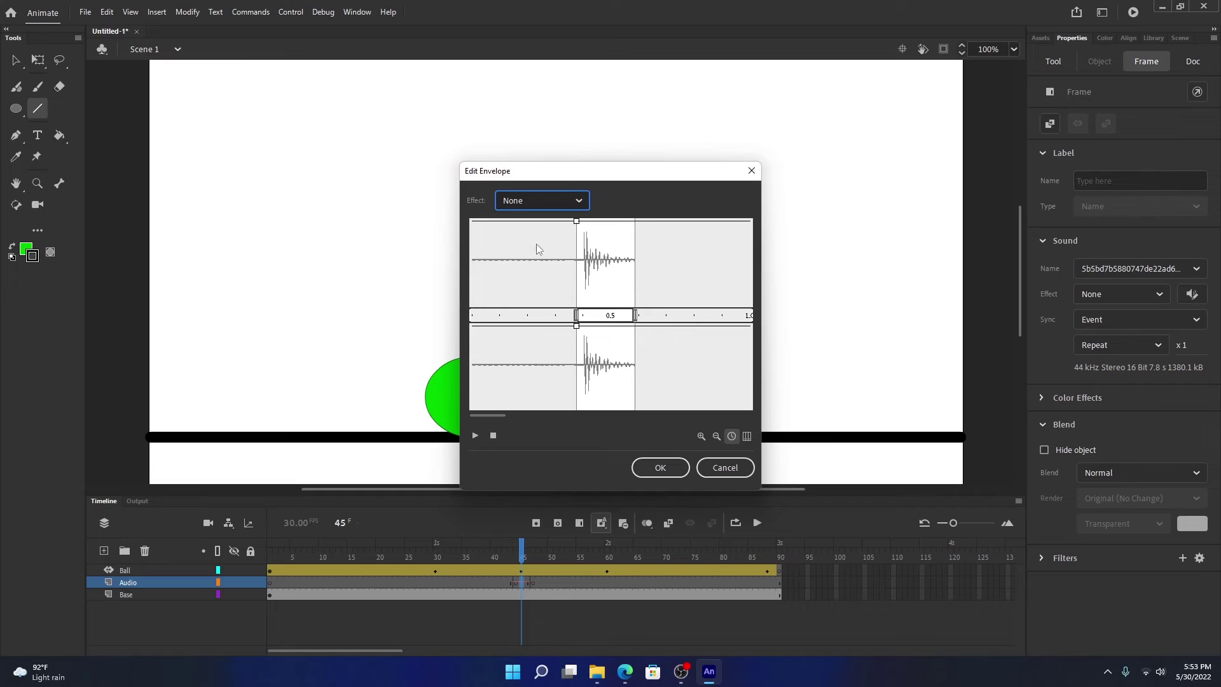
pyautogui.moveTo(577, 221); pyautogui.dragTo(577, 253)
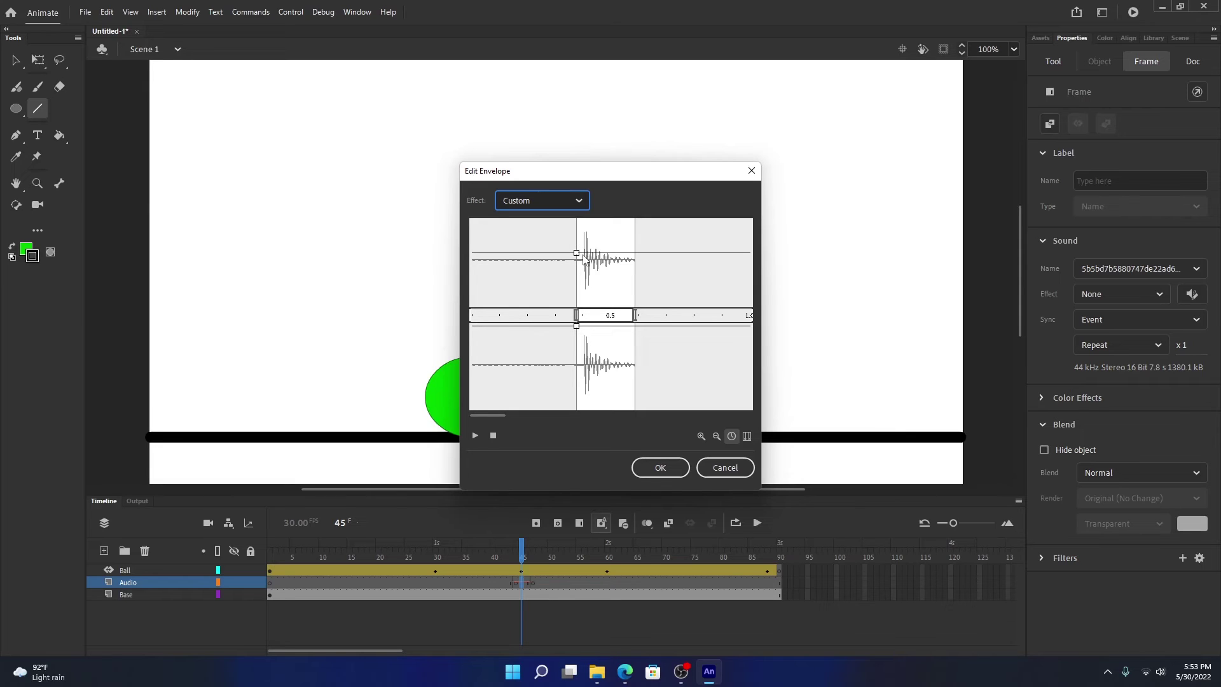
pyautogui.moveTo(576, 253); pyautogui.dragTo(578, 222)
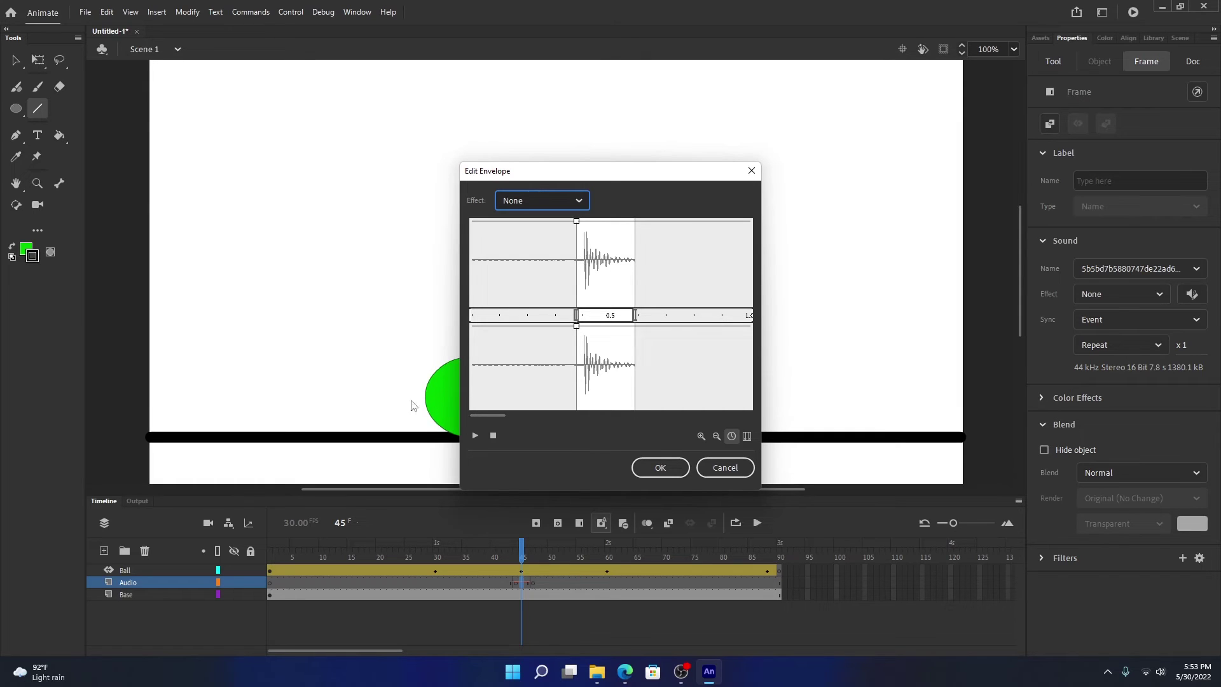
# Apply the trimmed sound envelope and play the animation from frame 14 to hear the shortened bounce
pyautogui.click(662, 468)
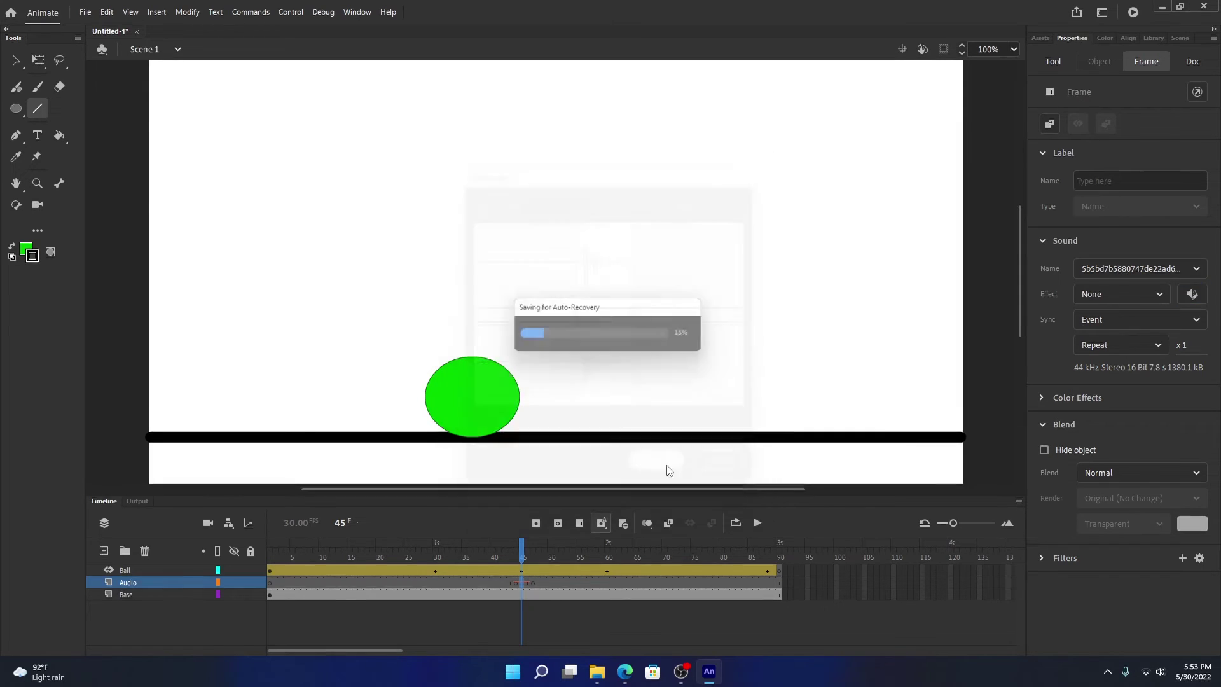
pyautogui.moveTo(522, 549); pyautogui.dragTo(349, 559)
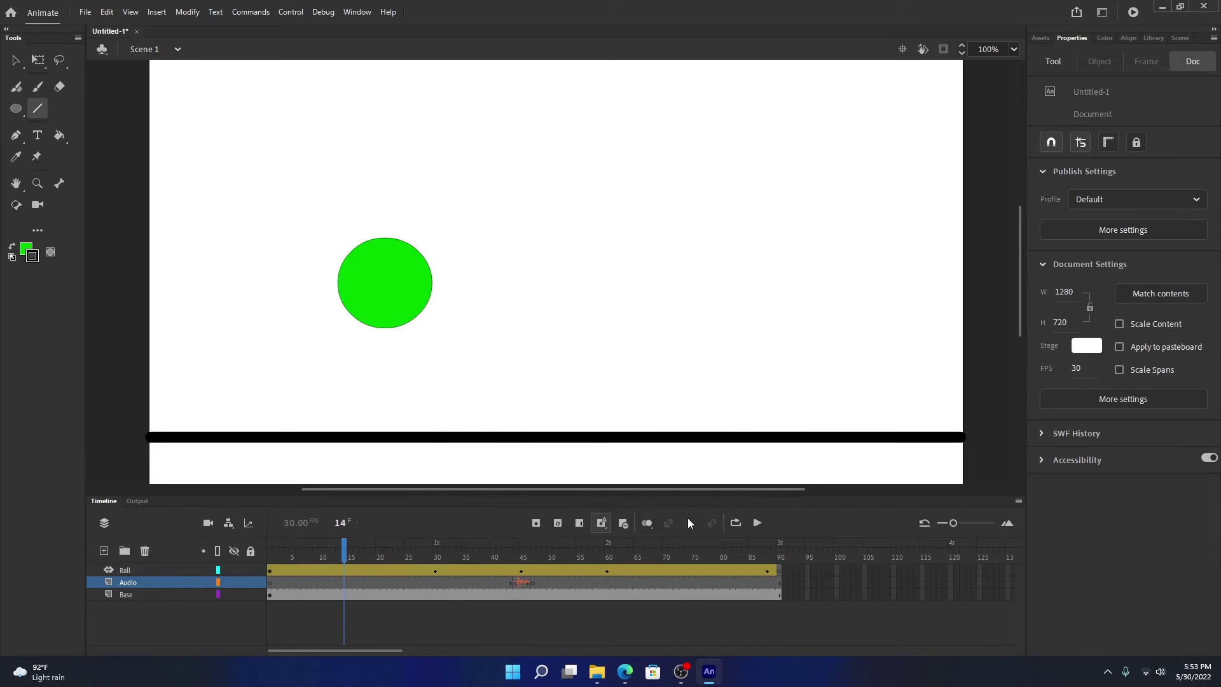
pyautogui.click(756, 523)
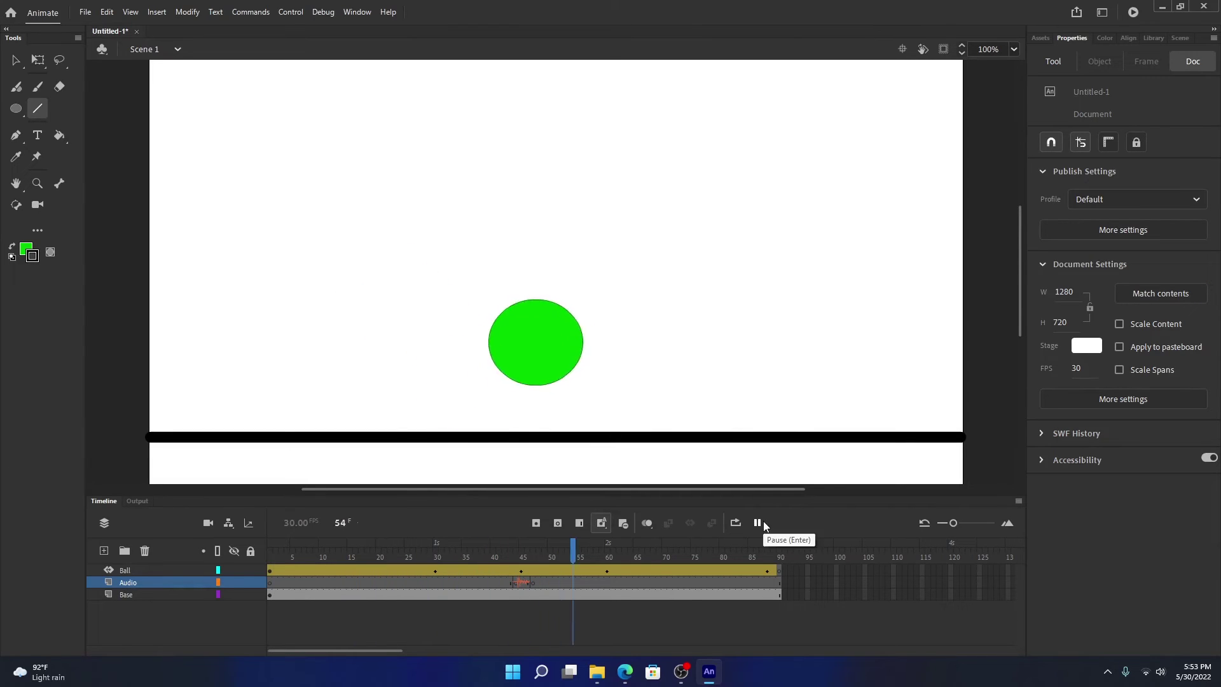
pyautogui.click(516, 583)
# Look briefly at the OBS window, return to Animate and replay the animation from frame 28 to check the bounce sound
pyautogui.moveTo(418, 542)
pyautogui.mouseDown()
pyautogui.moveTo(344, 542)
pyautogui.moveTo(422, 538)
pyautogui.mouseUp()
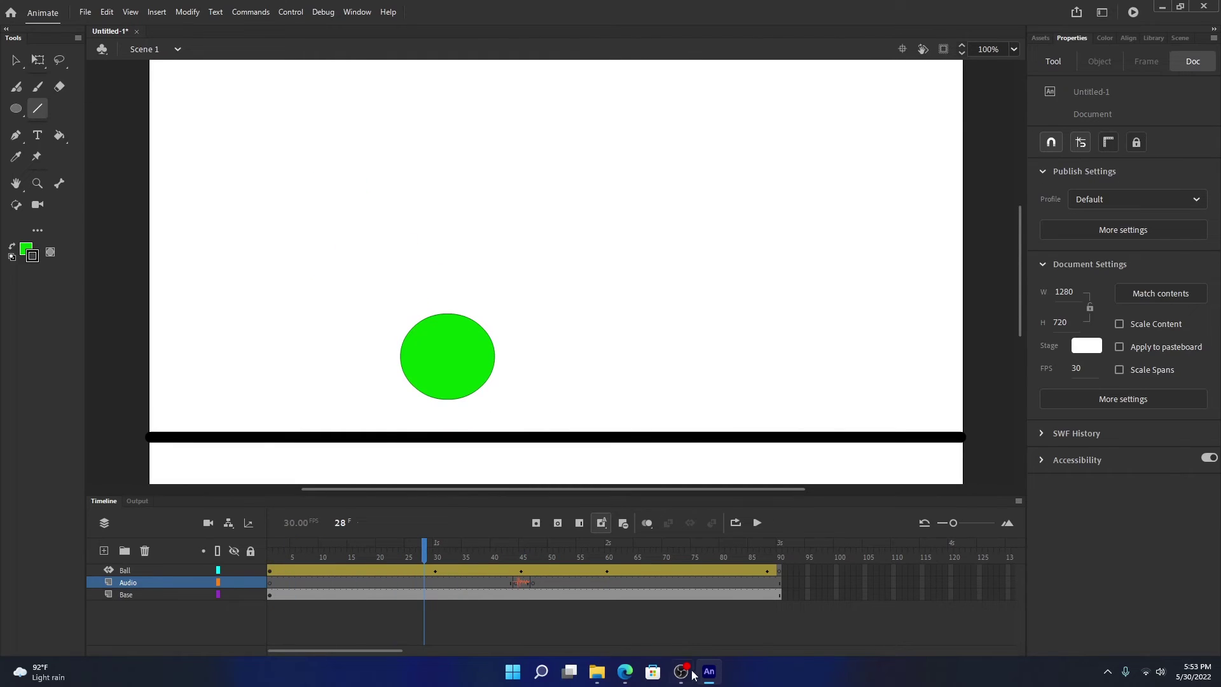
pyautogui.moveTo(681, 671)
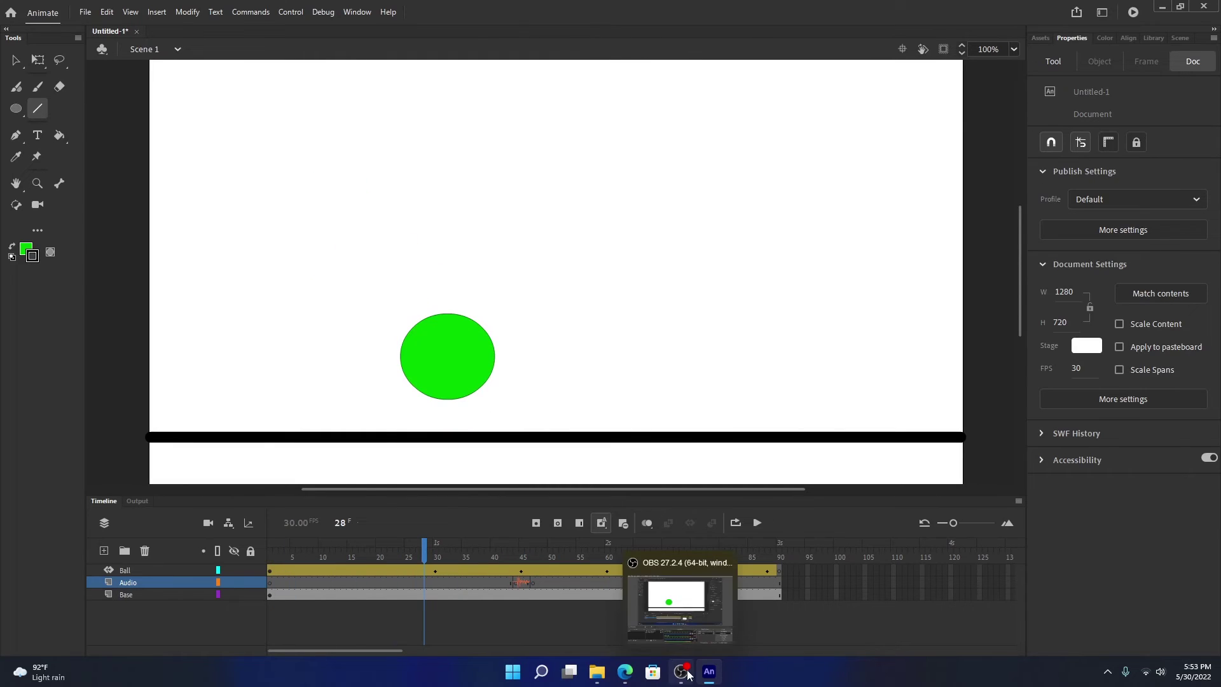
pyautogui.click(673, 616)
pyautogui.click(970, 67)
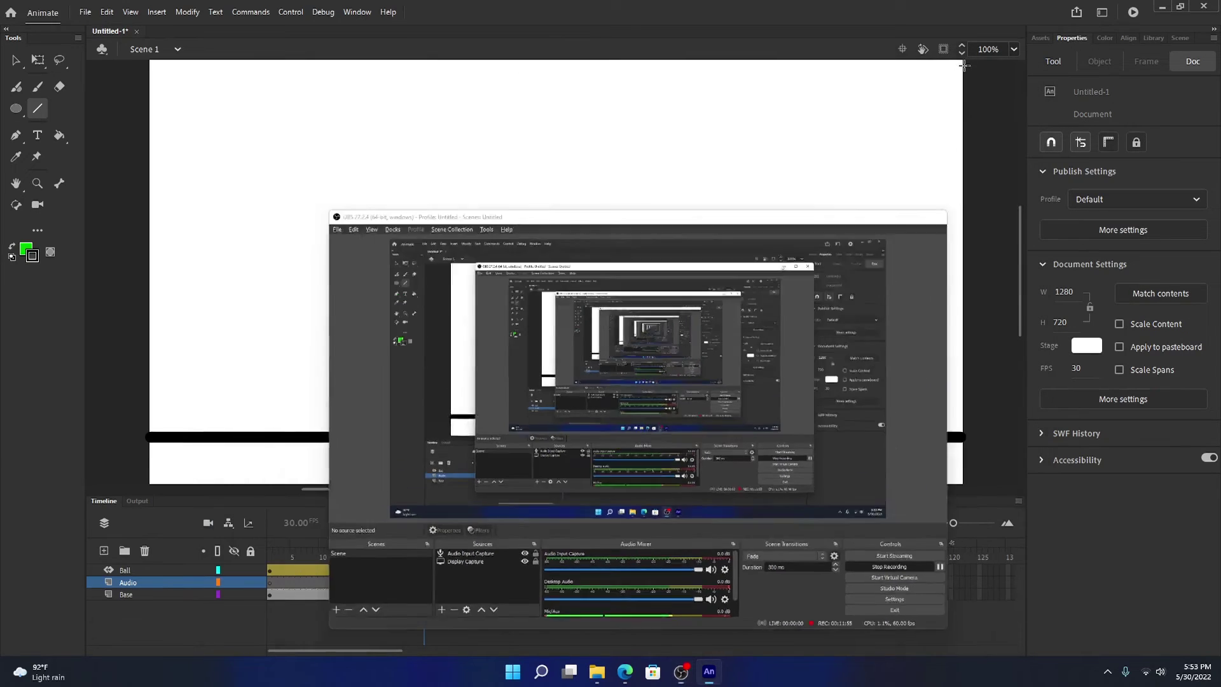
pyautogui.click(757, 522)
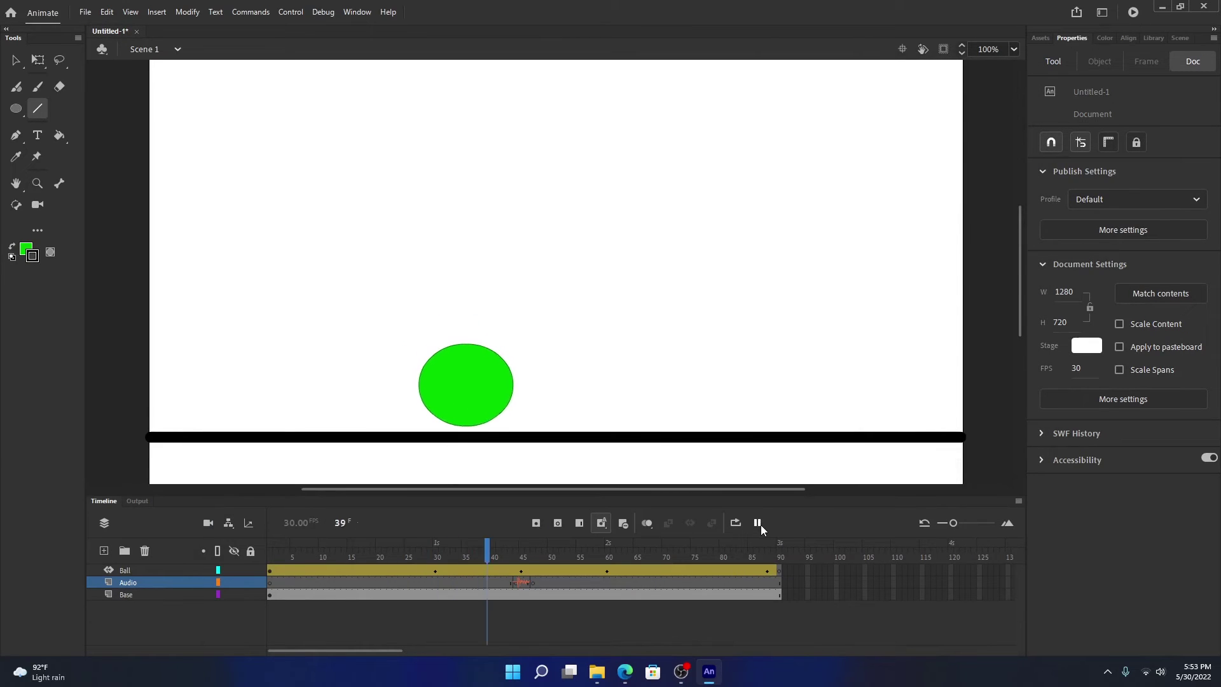
pyautogui.click(758, 523)
pyautogui.moveTo(705, 557); pyautogui.dragTo(462, 599)
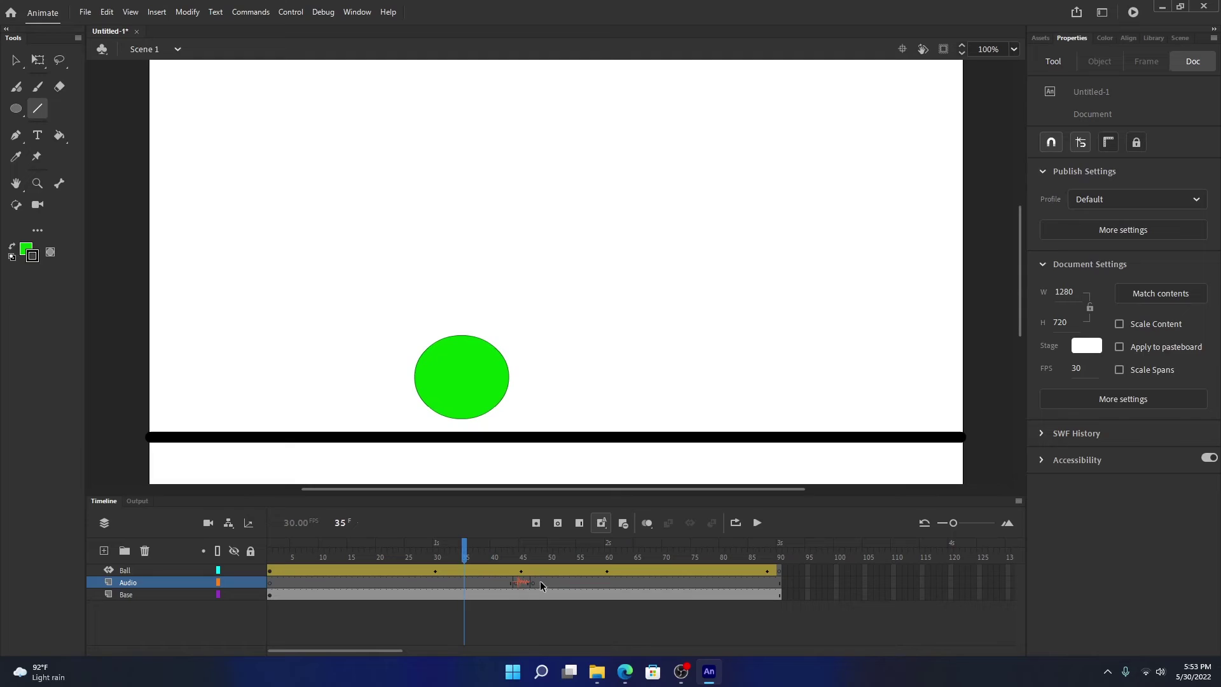
# Reopen the sound envelope of the Audio layer's frame 45 to examine its trimmed range
pyautogui.click(520, 583)
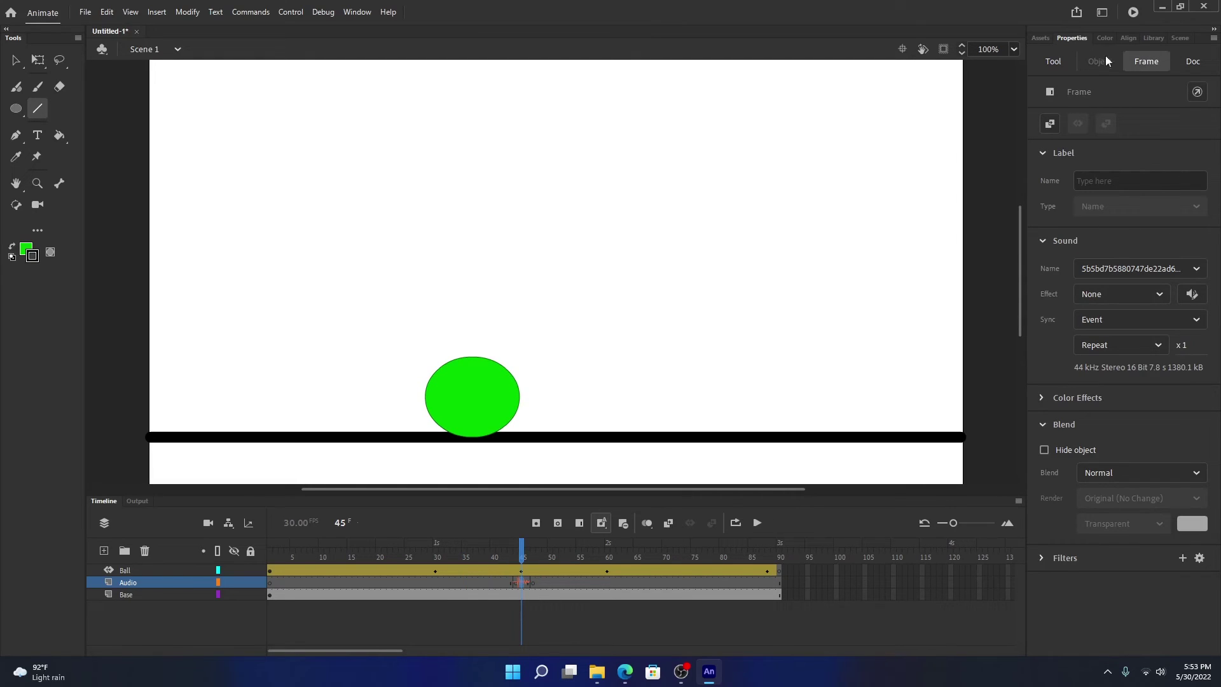
pyautogui.click(1146, 62)
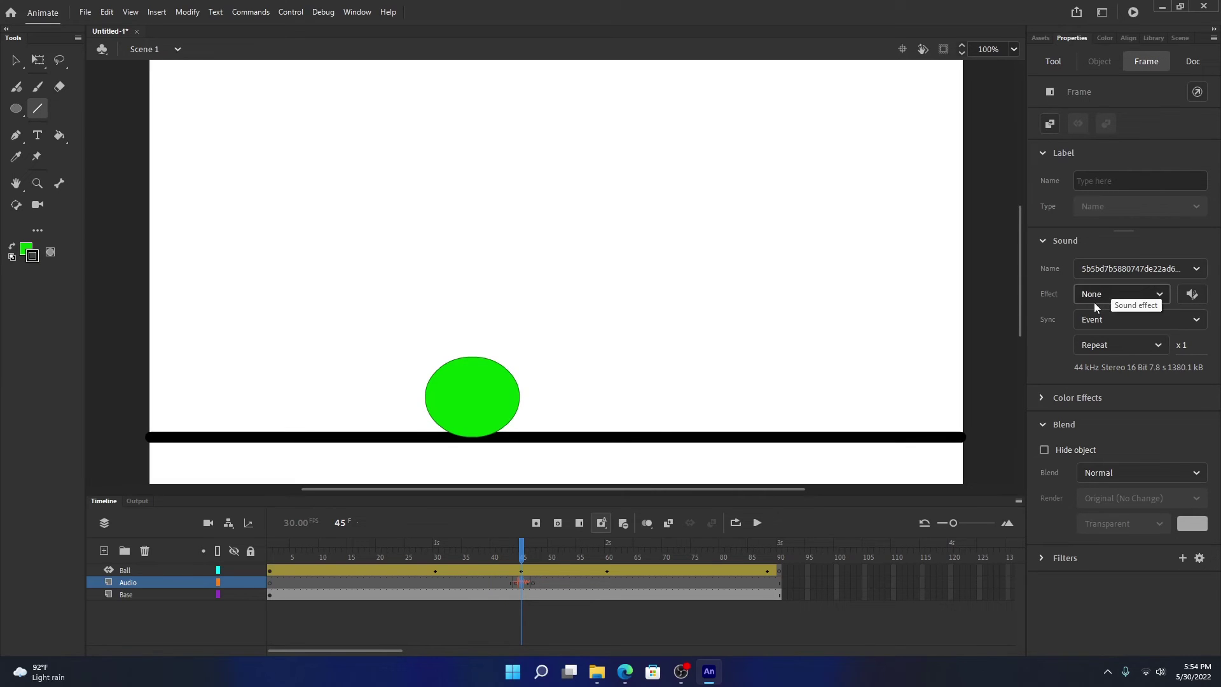
pyautogui.click(1189, 299)
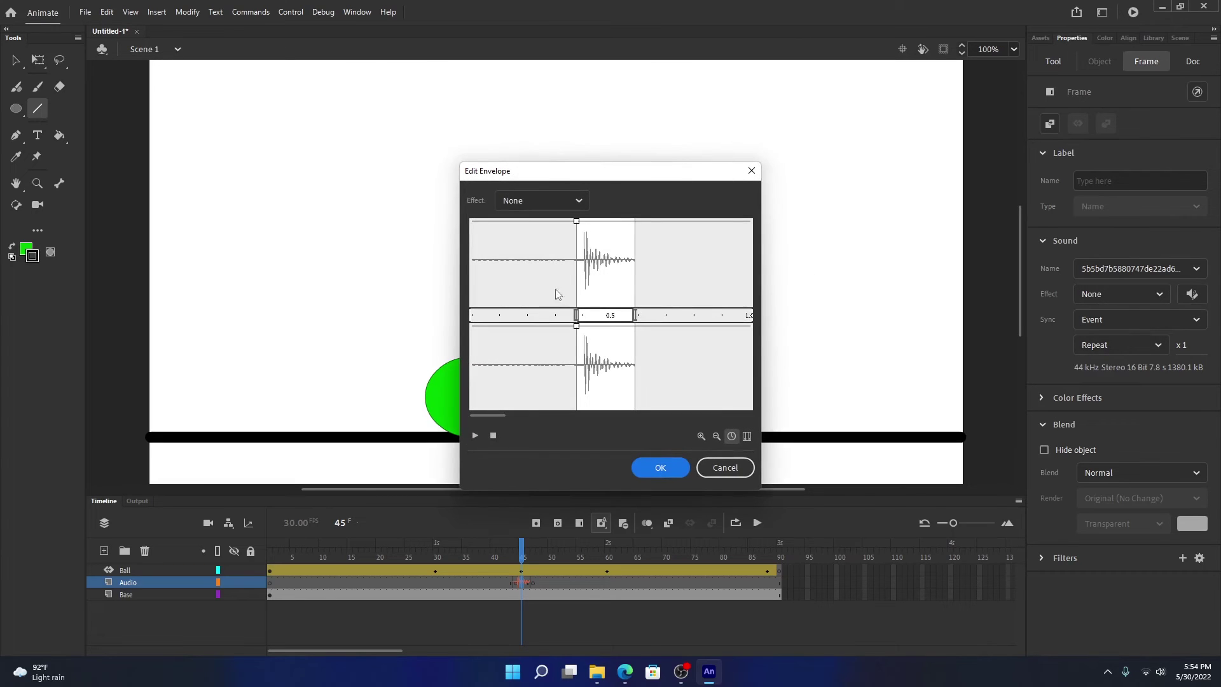
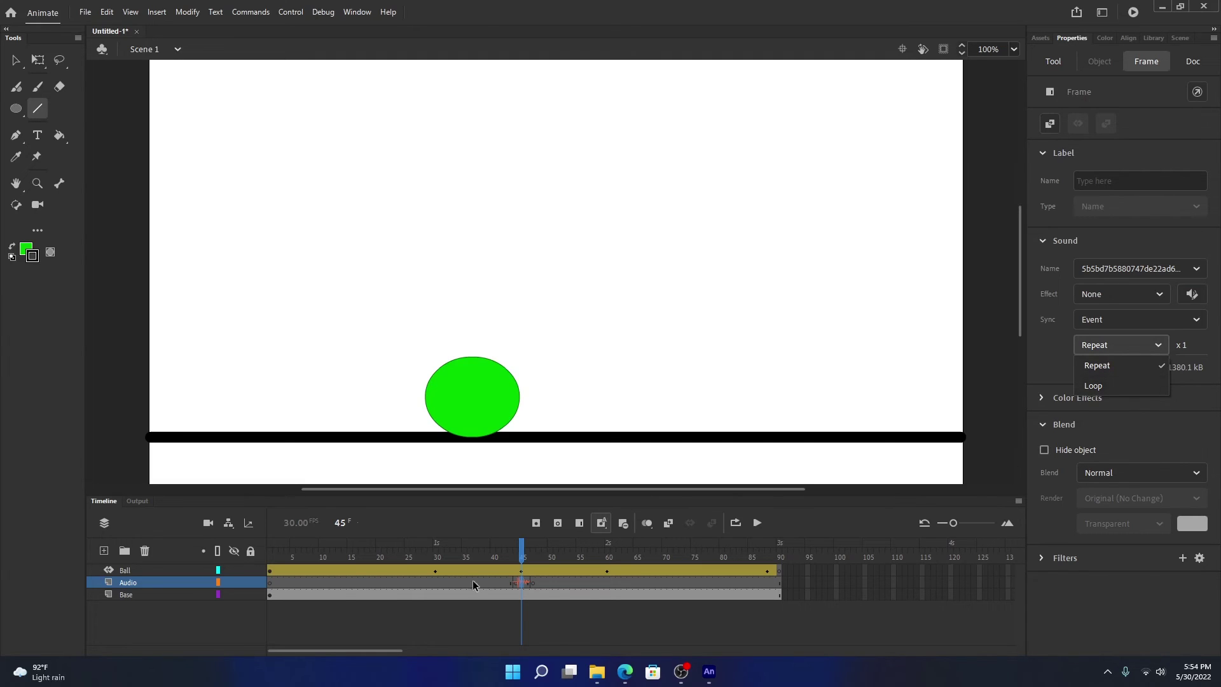
# Keep the frame 45 sound on Repeat, set its repeat count to 10 and play the animation from about frame 33
pyautogui.click(1095, 364)
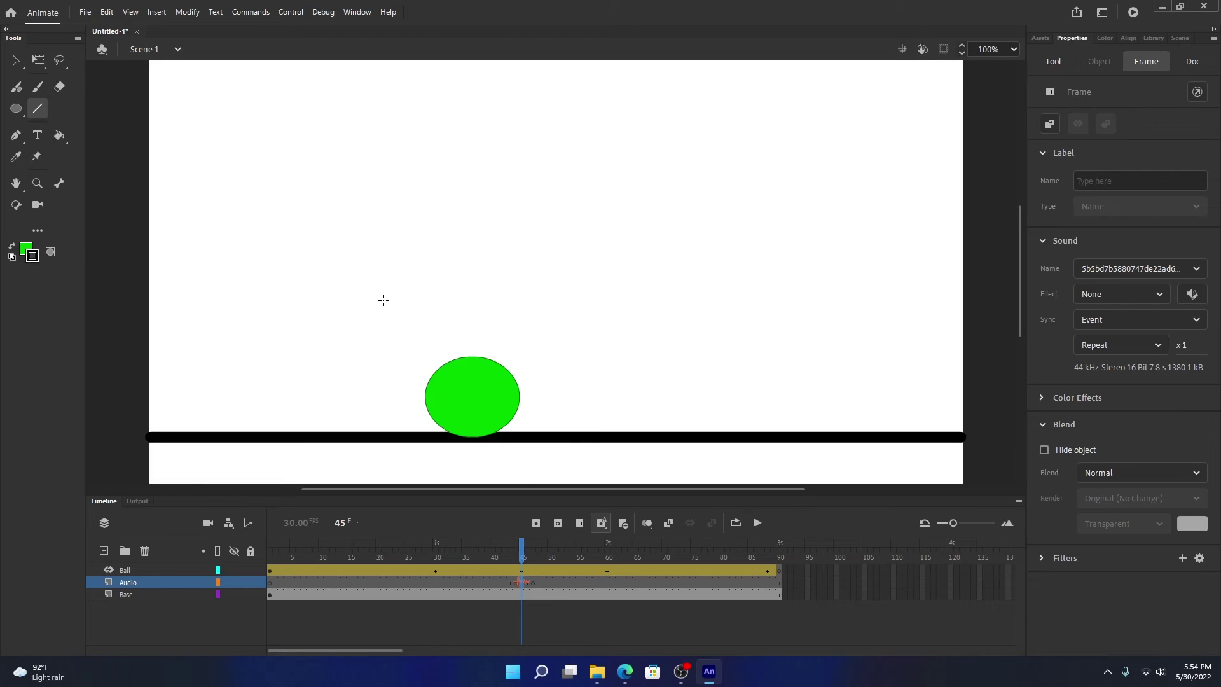
pyautogui.moveTo(511, 584); pyautogui.dragTo(522, 586)
pyautogui.click(1189, 344)
pyautogui.write('10')
pyautogui.moveTo(515, 549); pyautogui.dragTo(456, 549)
pyautogui.click(756, 523)
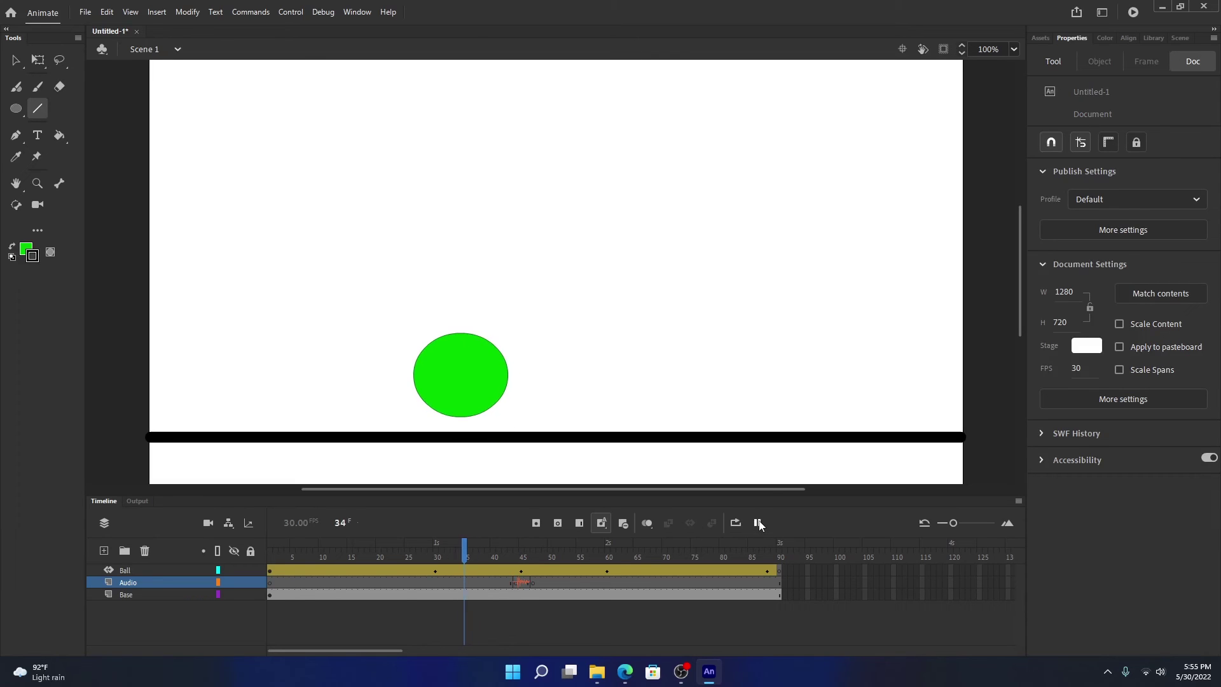
# Set the bounce sound's repeat count to 1 and replay the animation from frame 8
pyautogui.moveTo(715, 551); pyautogui.dragTo(303, 559)
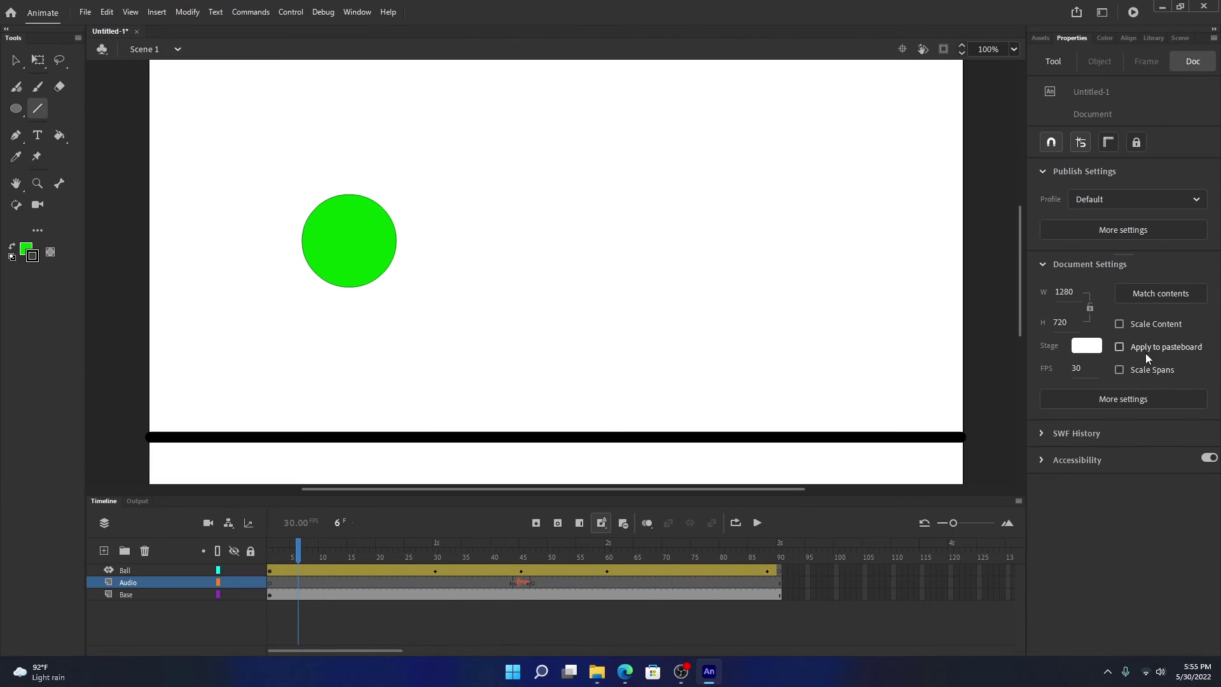
pyautogui.hotkey('shift', '.')
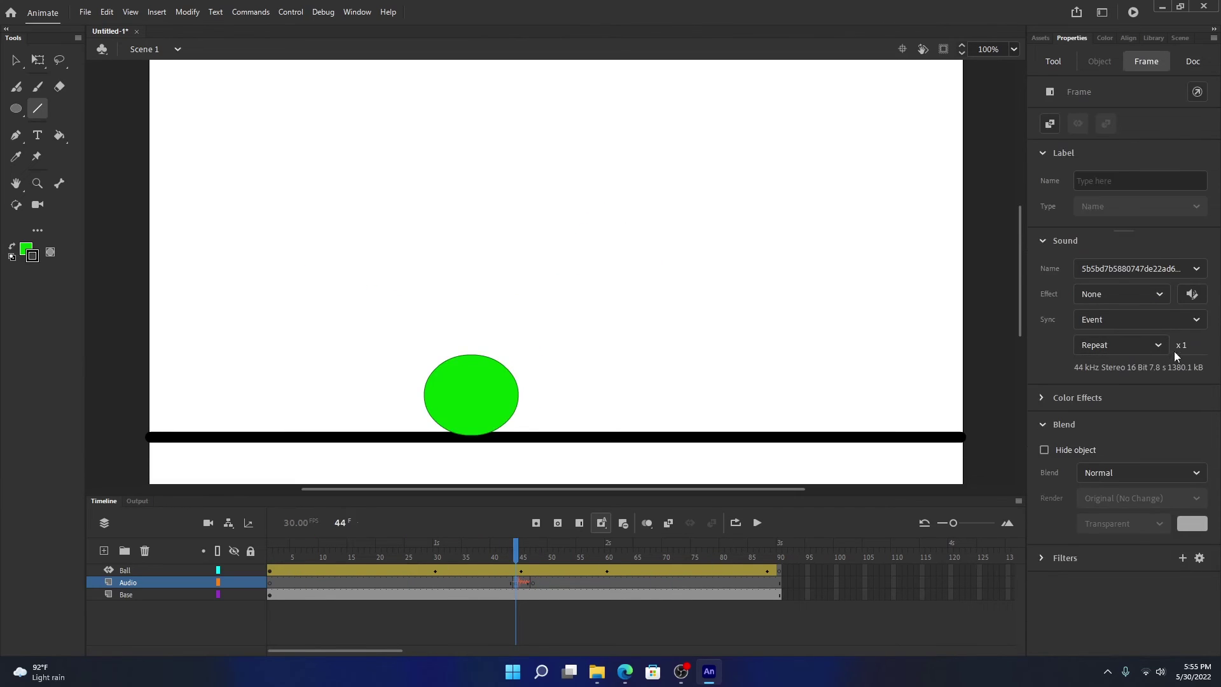
pyautogui.write('1')
pyautogui.moveTo(1181, 346); pyautogui.dragTo(1190, 352)
pyautogui.moveTo(515, 545); pyautogui.dragTo(310, 545)
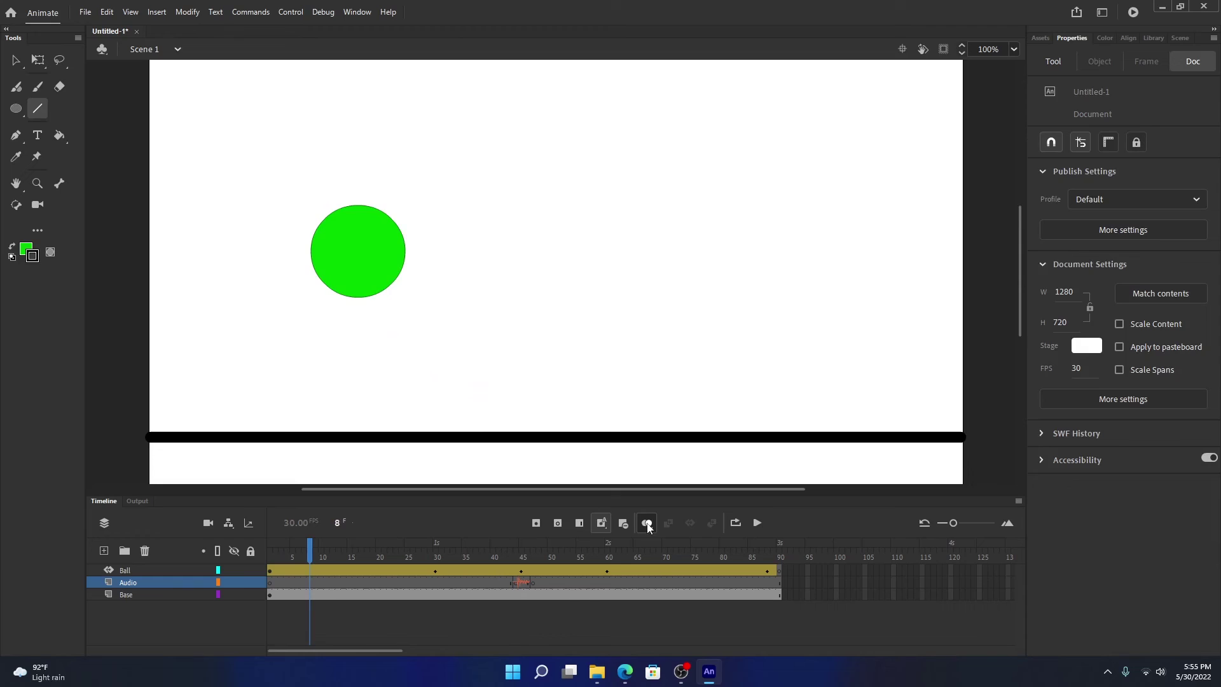
pyautogui.click(762, 524)
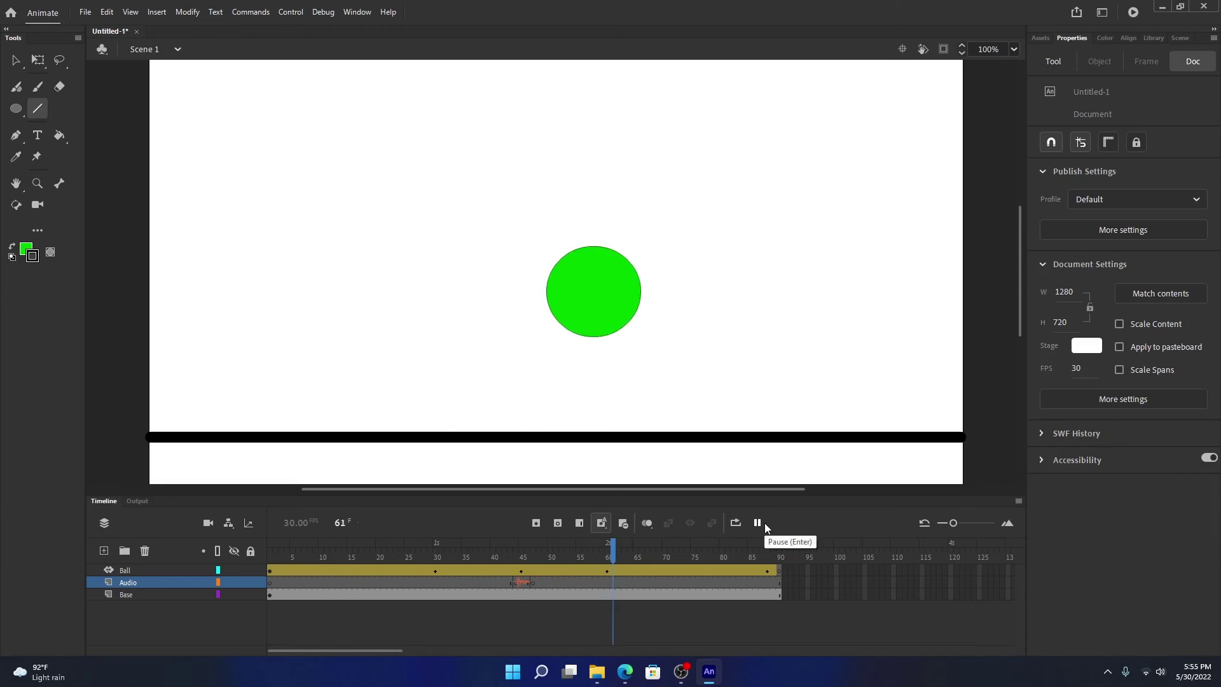
pyautogui.click(765, 526)
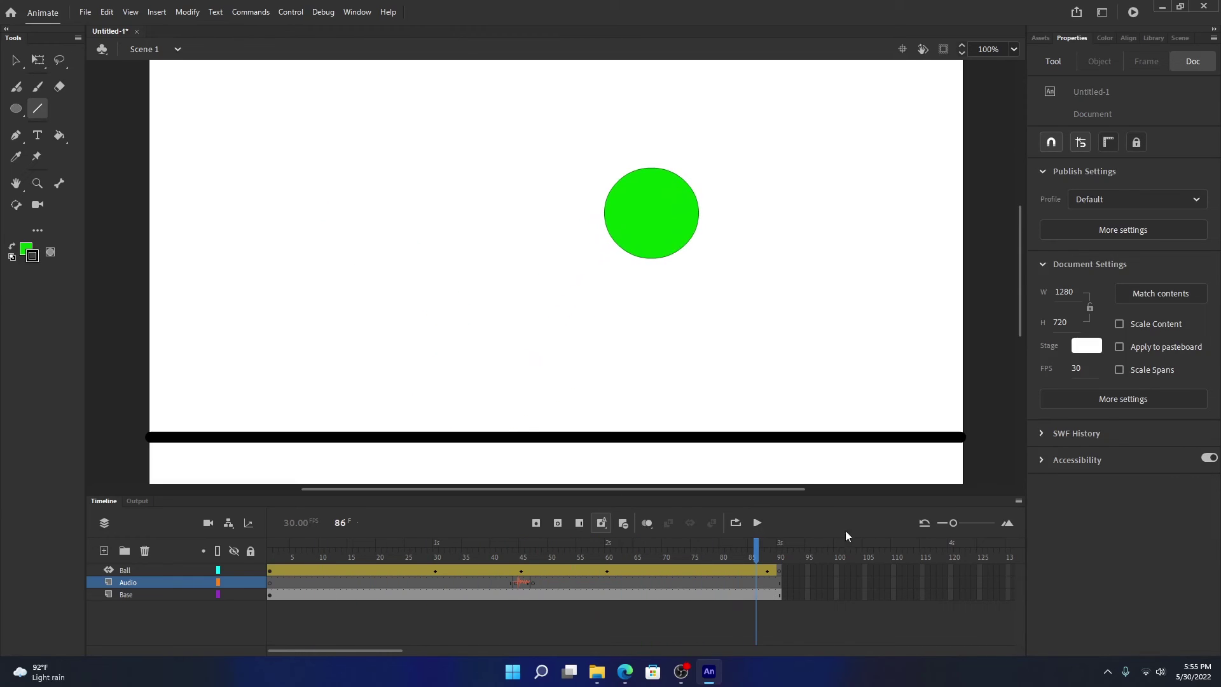
# Look briefly at the OBS window, return to Animate and play the animation from frame 32 to hear the bounce sound
pyautogui.click(682, 675)
pyautogui.click(682, 676)
pyautogui.moveTo(560, 582); pyautogui.dragTo(445, 582)
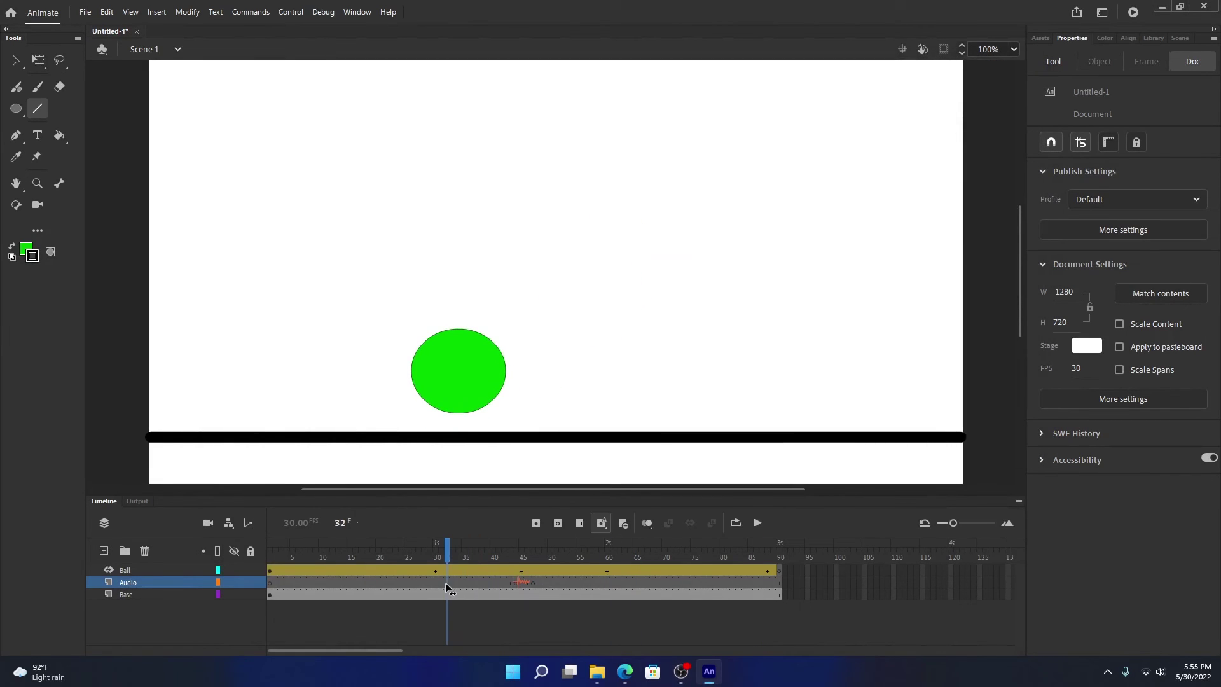
pyautogui.click(758, 524)
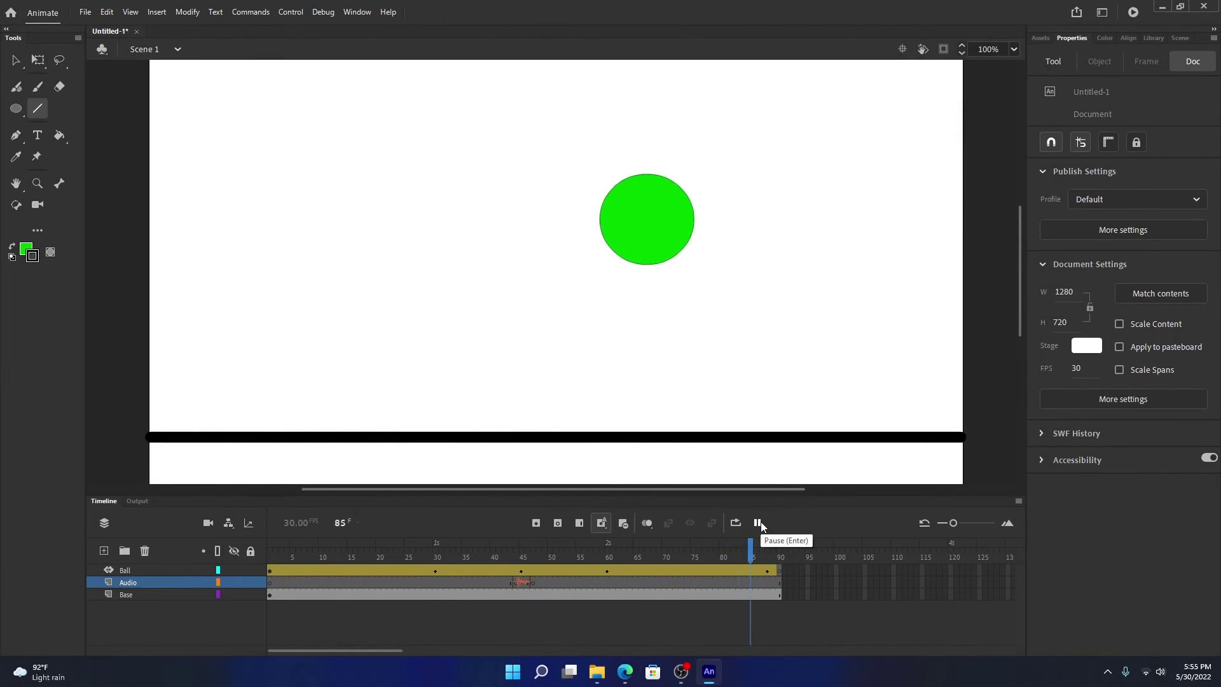
pyautogui.click(759, 522)
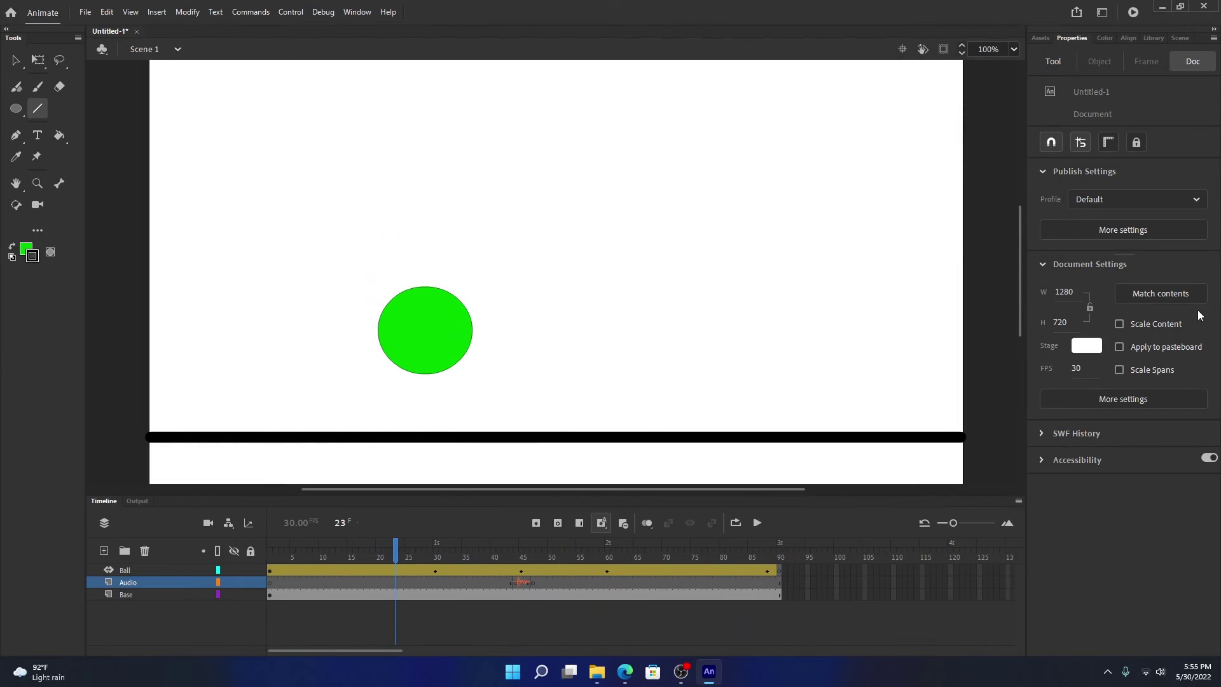
# Set the repeat count of the sound on the Audio layer's frame 45 to 5
pyautogui.click(521, 583)
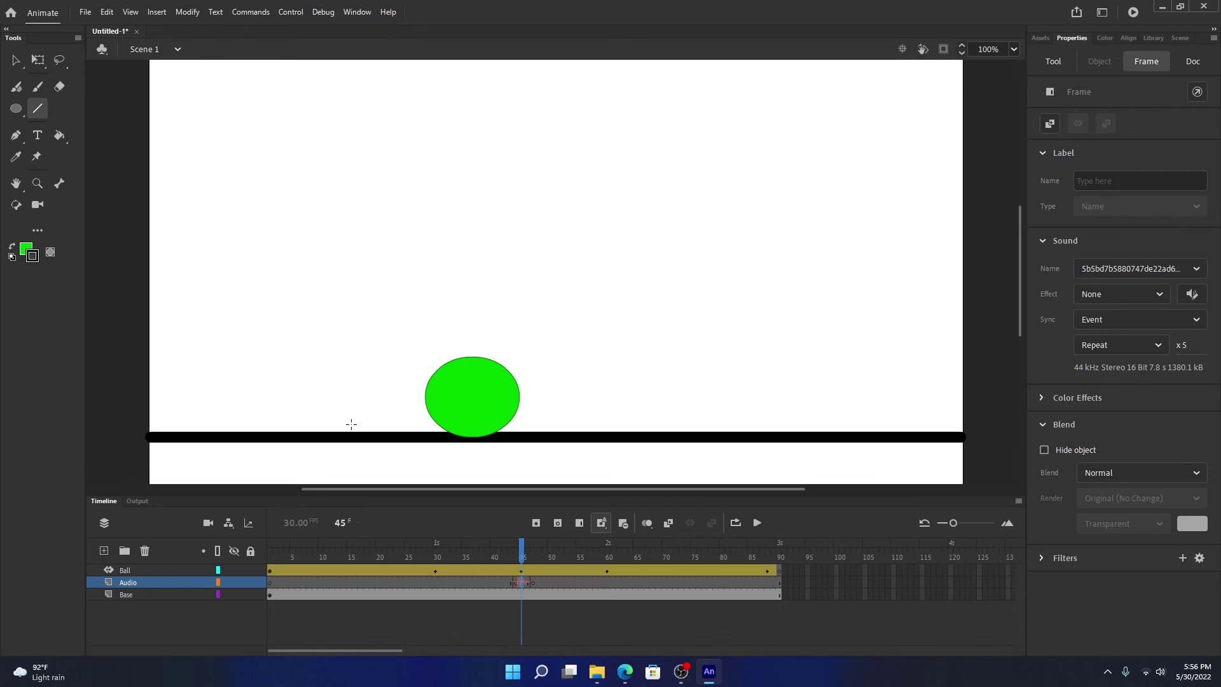
# Examine the keyframe options for the Audio layer's frame 30 and inspect the frames around the sound's start at frames 43 and 44
pyautogui.moveTo(527, 559); pyautogui.dragTo(438, 557)
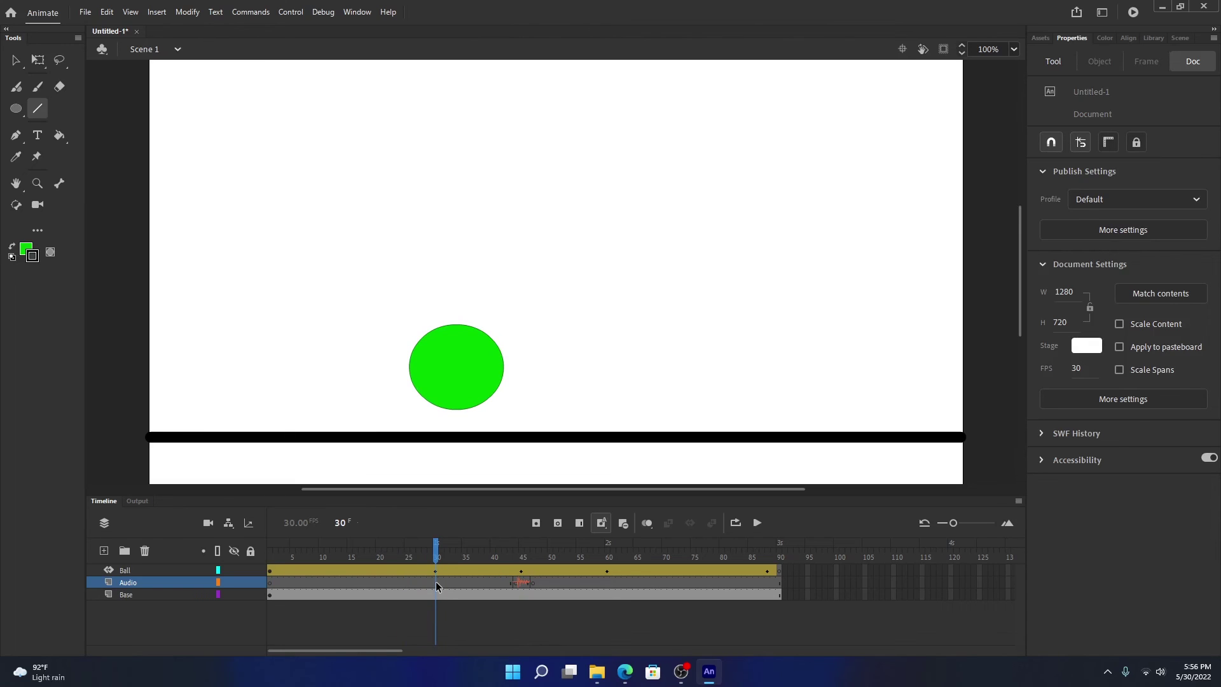
pyautogui.rightClick(436, 585)
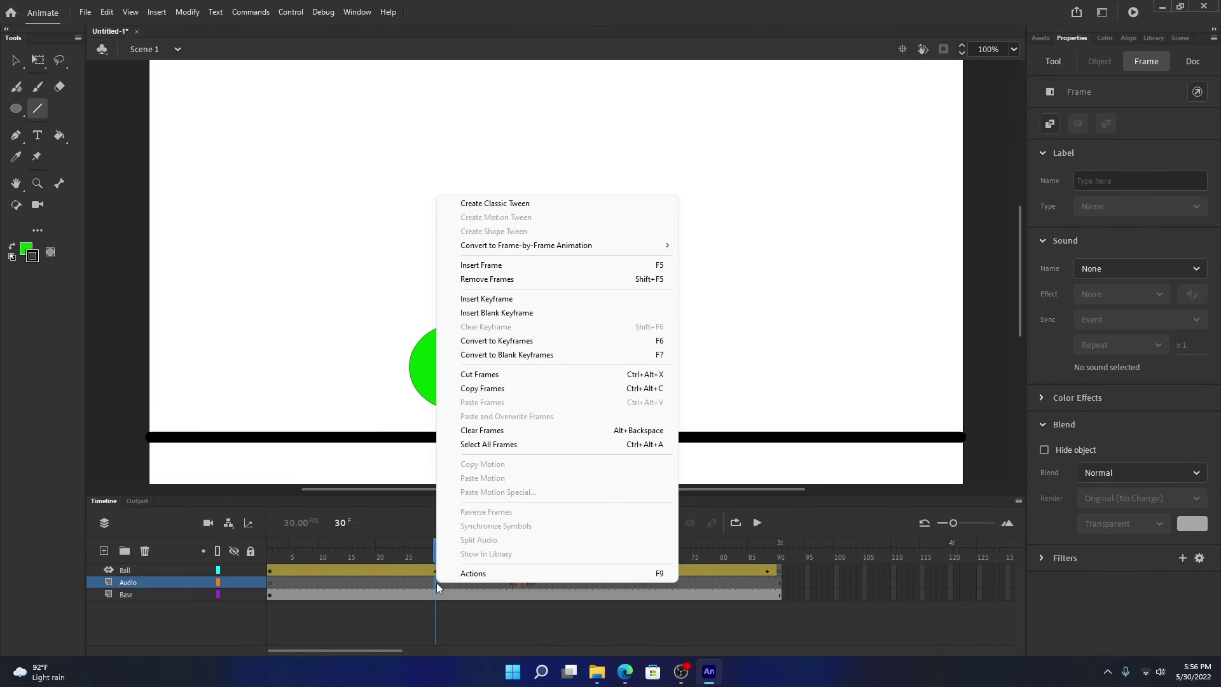
pyautogui.click(406, 582)
pyautogui.moveTo(410, 557); pyautogui.dragTo(249, 539)
pyautogui.click(383, 581)
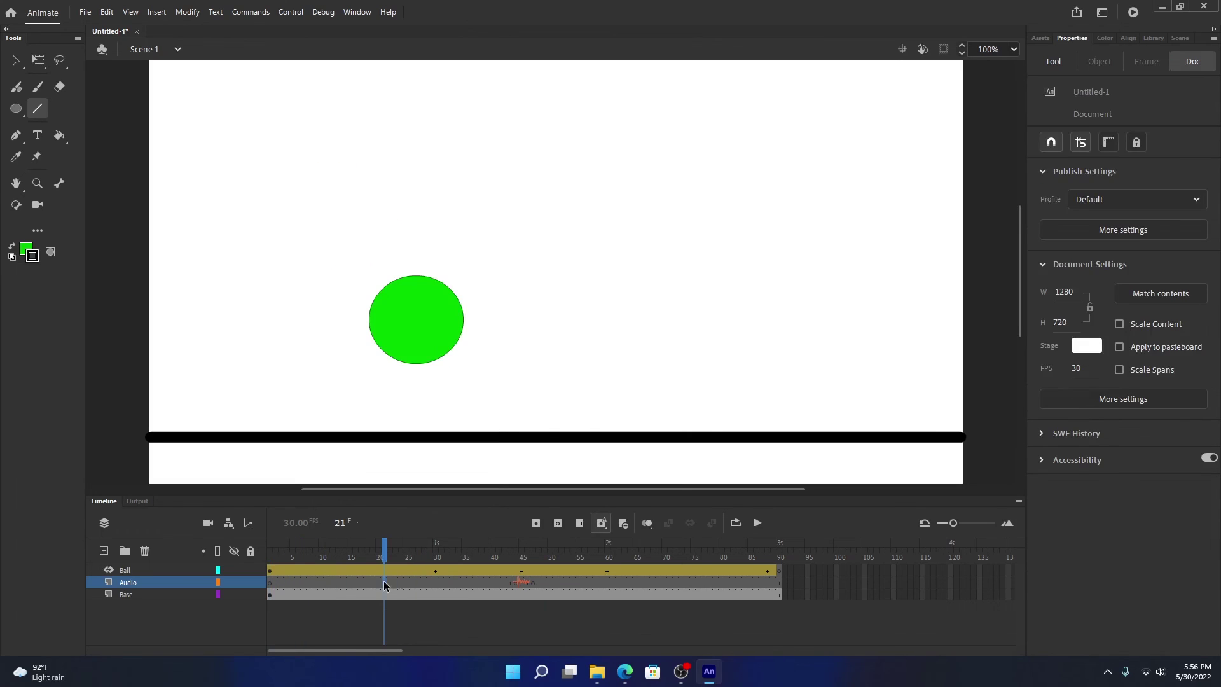
pyautogui.click(437, 582)
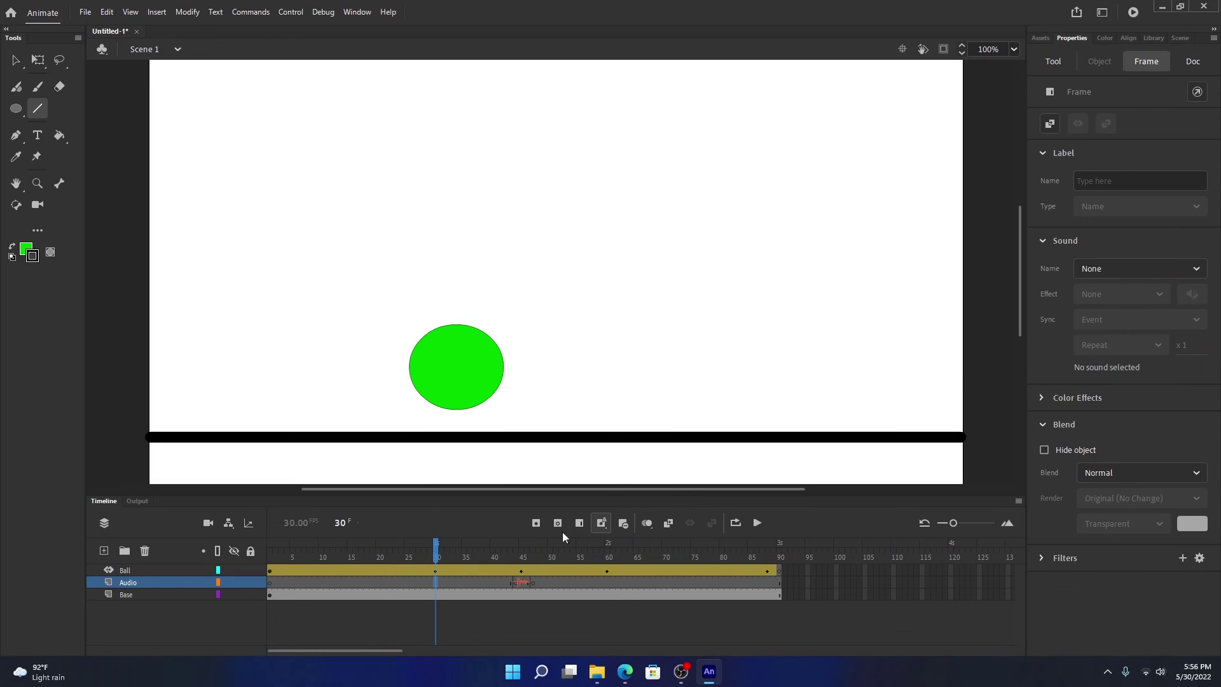
pyautogui.click(516, 583)
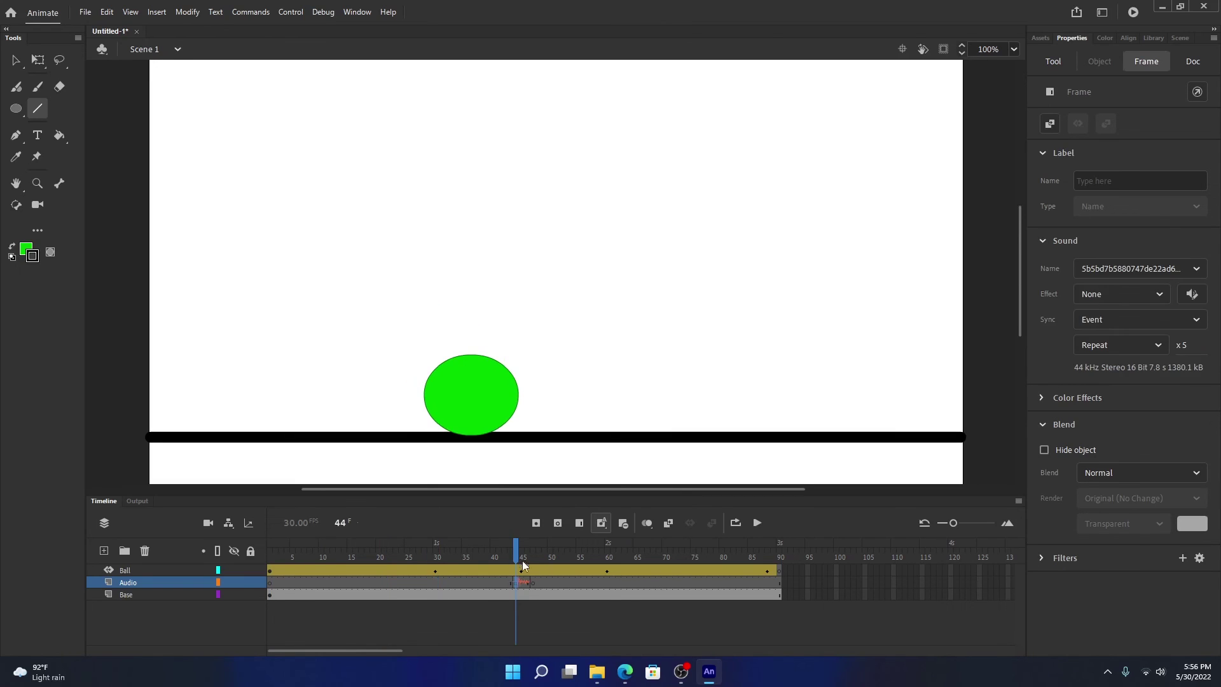
pyautogui.click(512, 553)
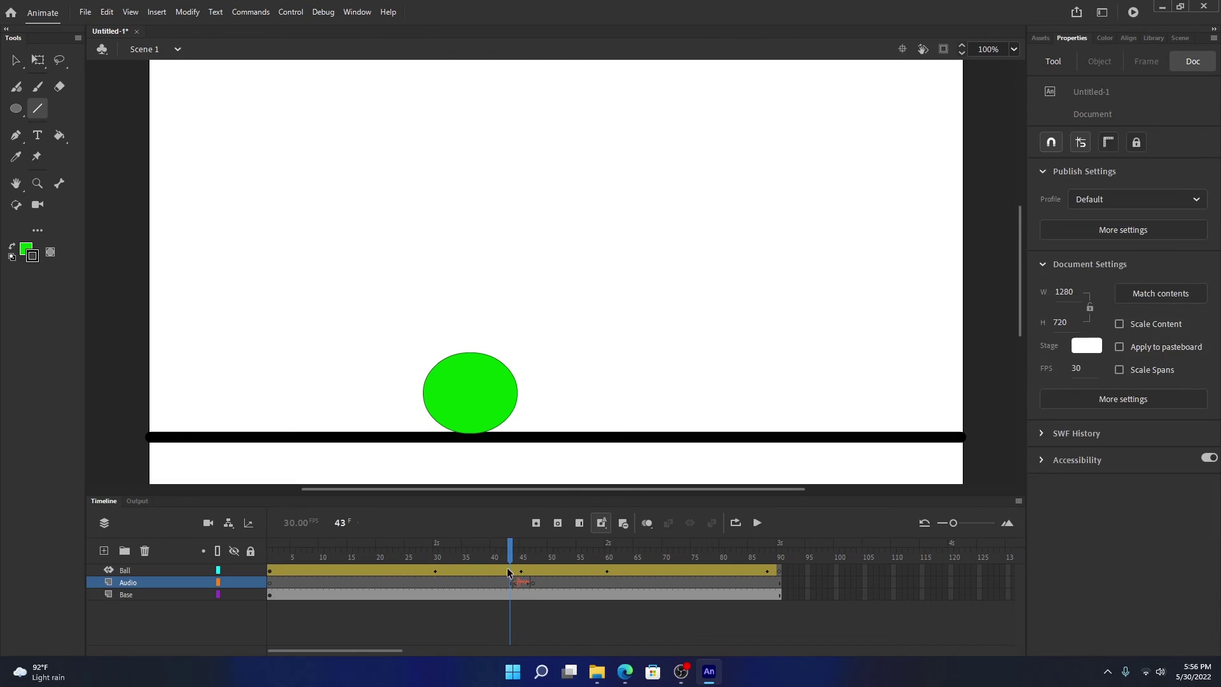
pyautogui.click(516, 557)
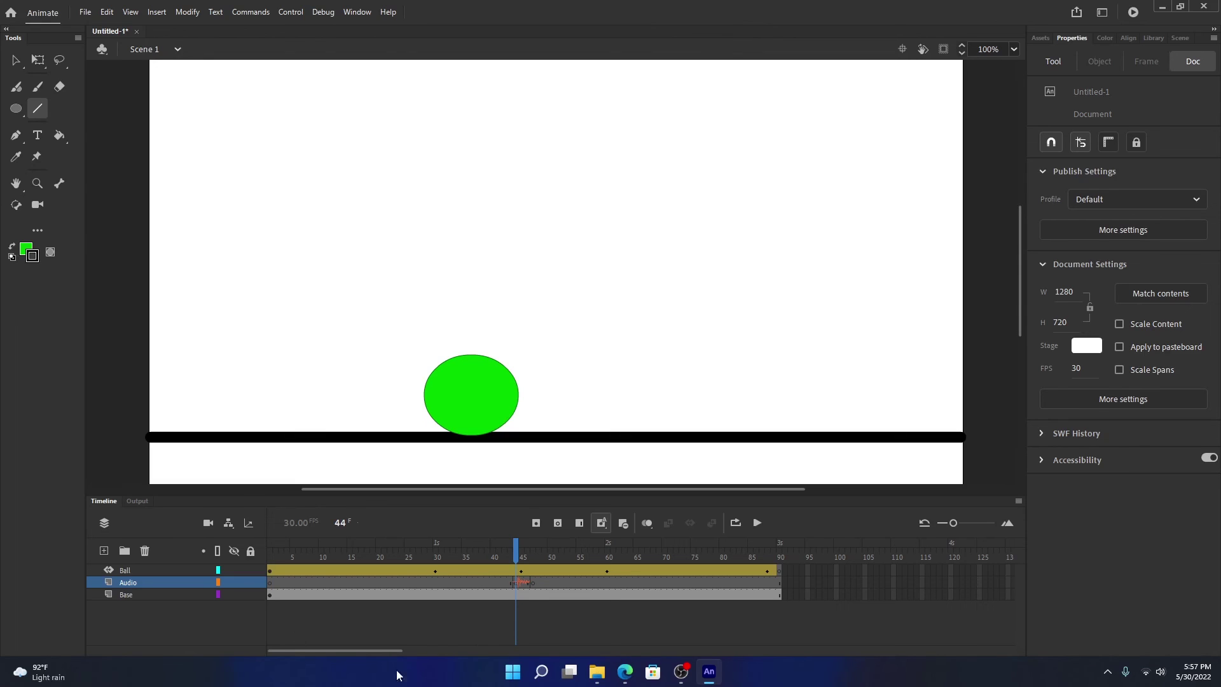
# Review the default sound effect assets, the scene list and the document's library items, and switch to the OBS window
pyautogui.click(1048, 39)
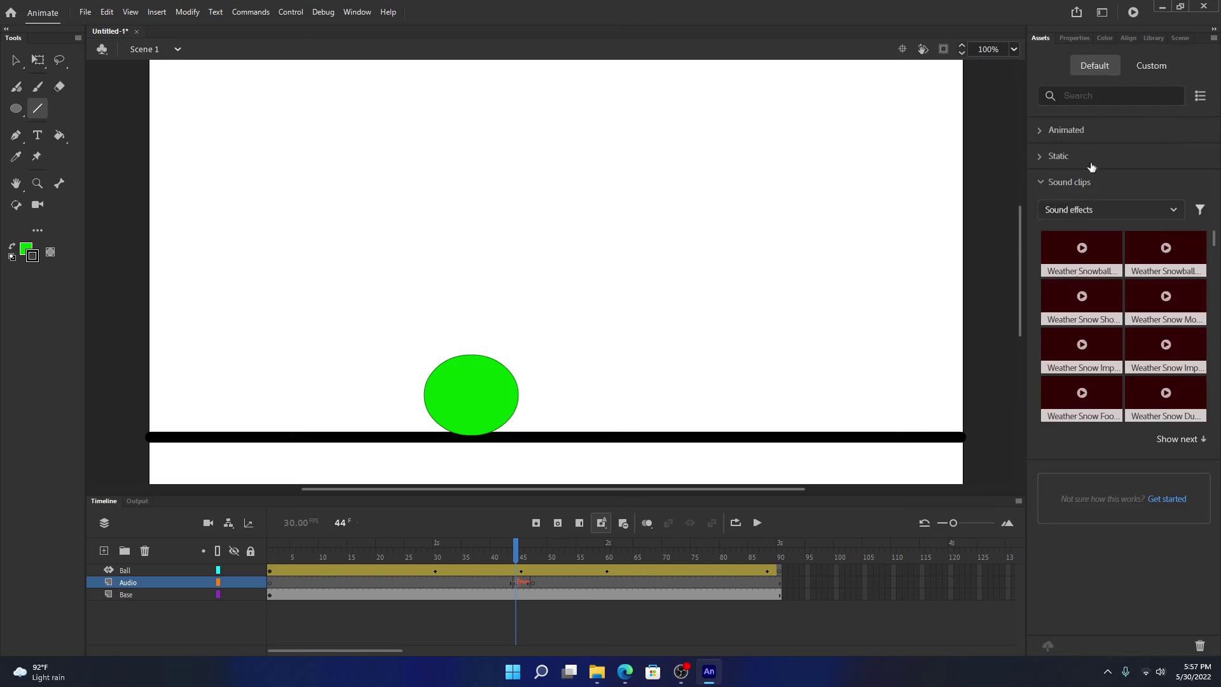
pyautogui.click(1158, 37)
pyautogui.click(1178, 38)
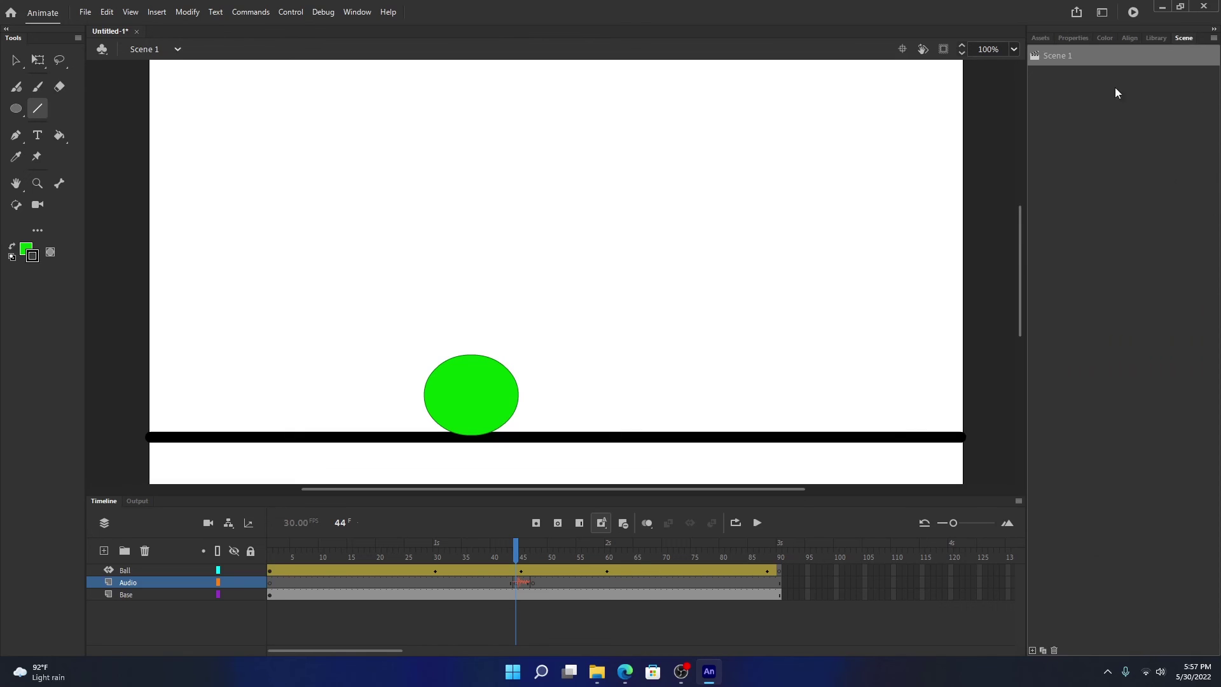
pyautogui.click(1156, 39)
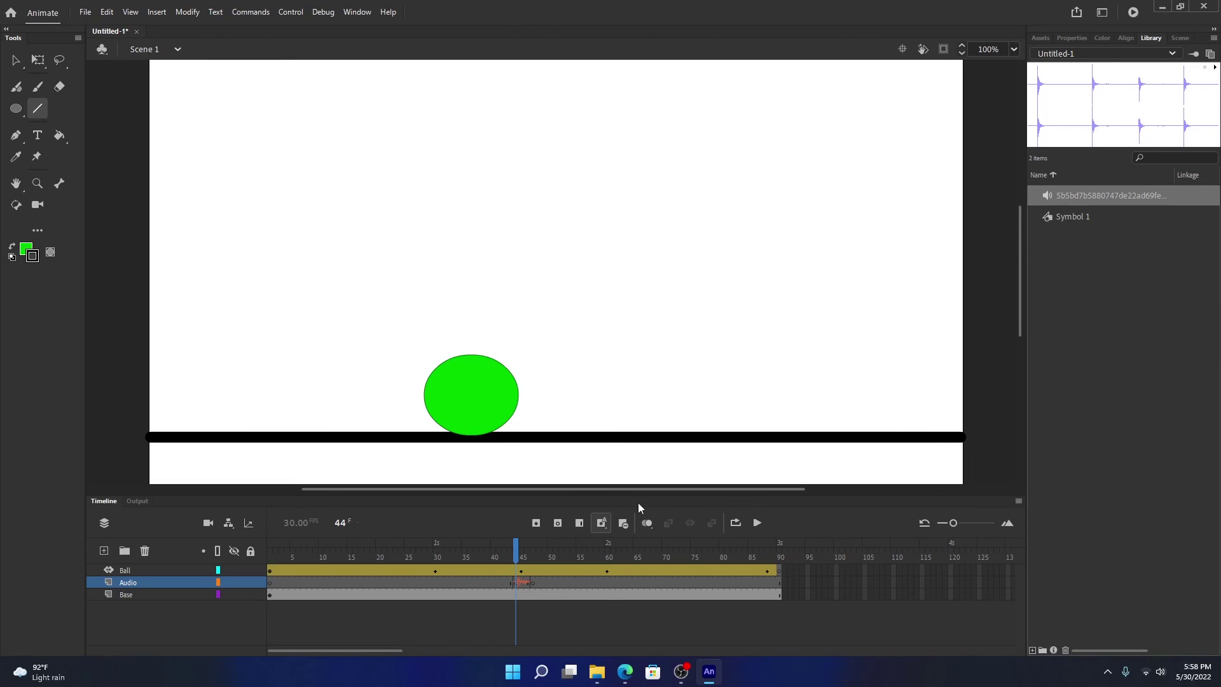
pyautogui.click(682, 673)
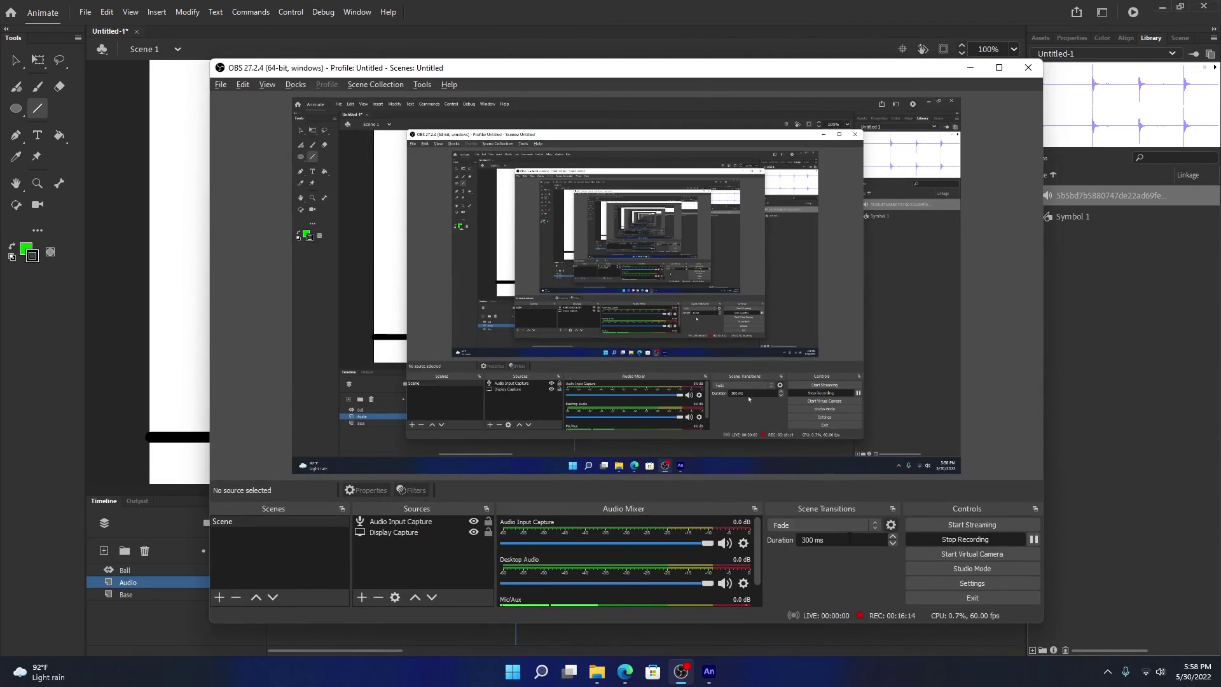